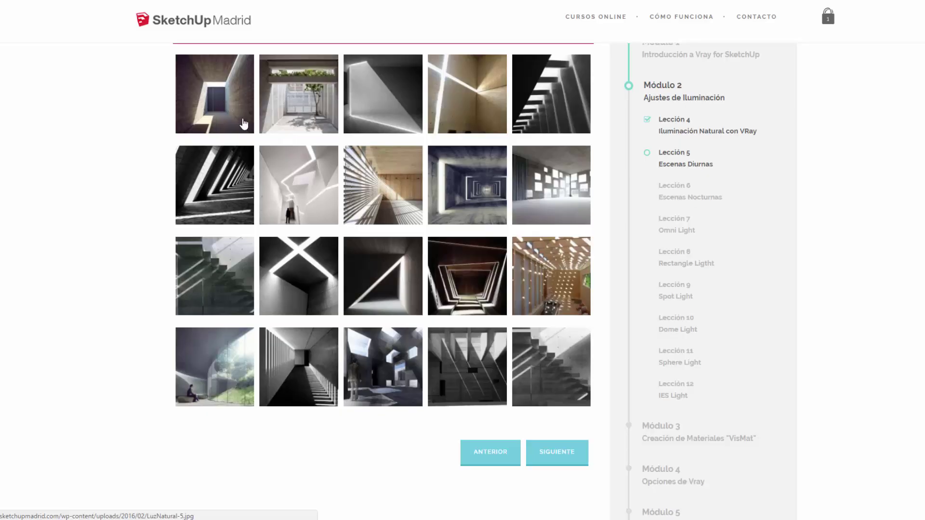
# Enlarge the first reference image and page through the stairs, corridor, hall and tunnel to the scattered-windows room.
pyautogui.click(243, 124)
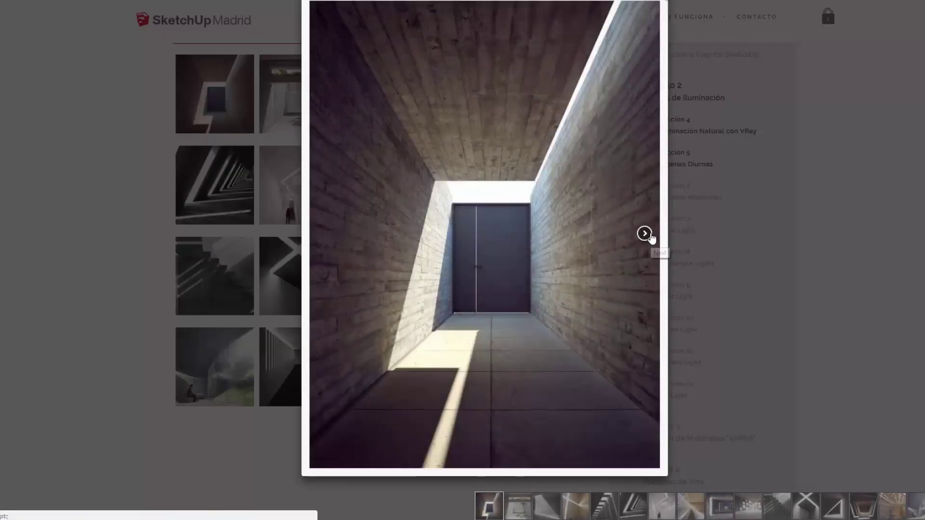
pyautogui.click(645, 235)
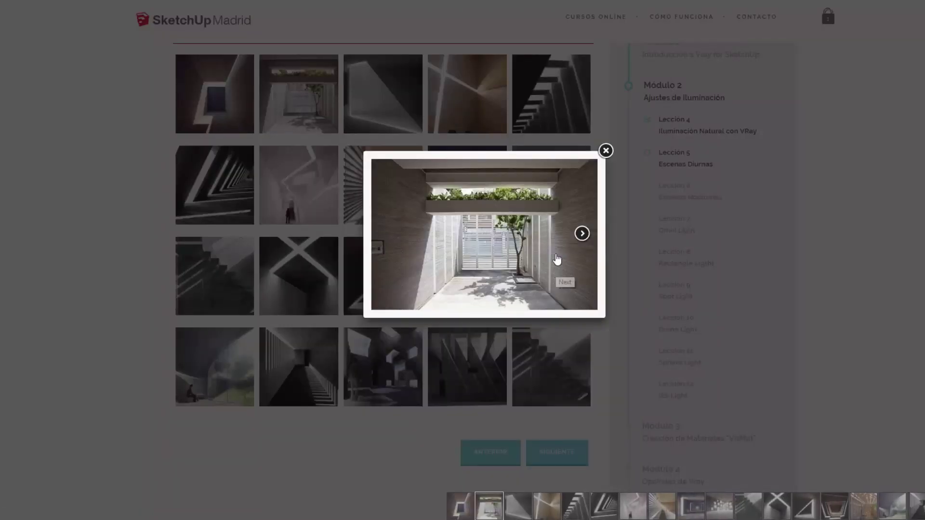
pyautogui.click(582, 233)
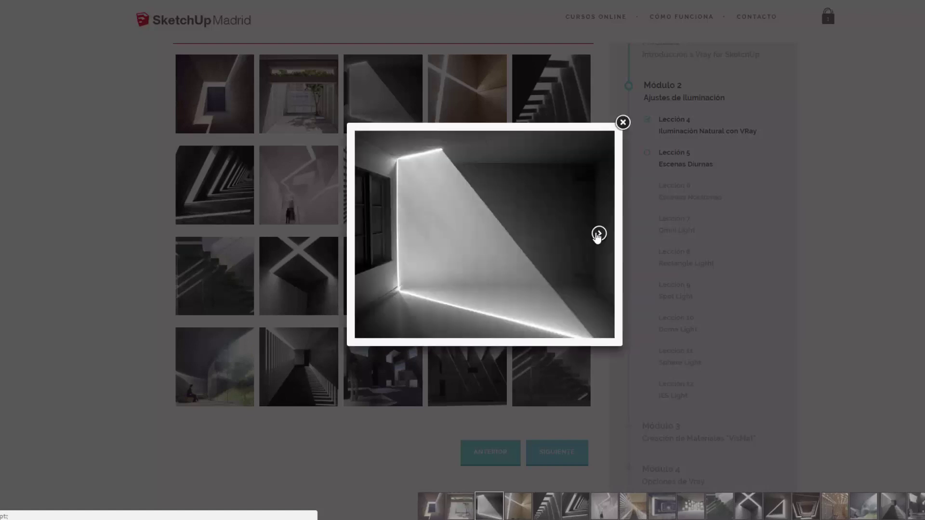
pyautogui.click(598, 234)
pyautogui.click(553, 234)
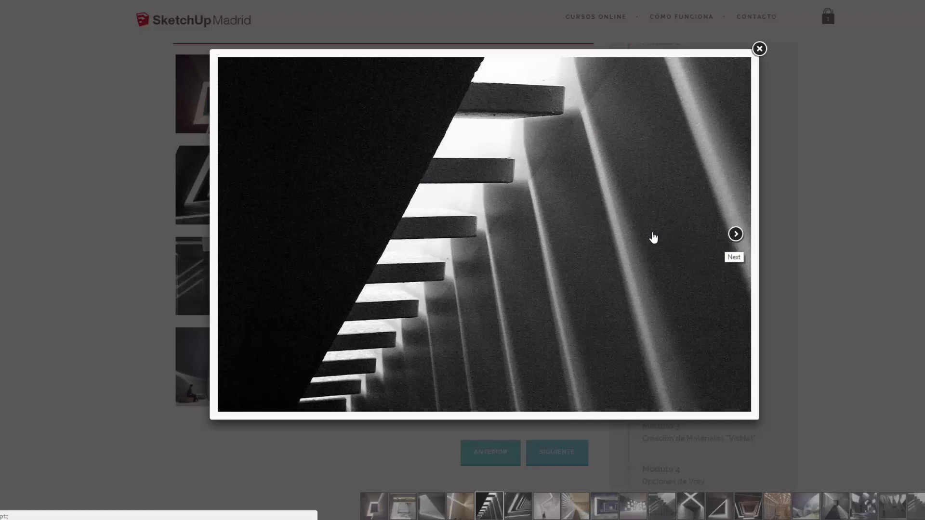
pyautogui.click(735, 234)
pyautogui.click(694, 234)
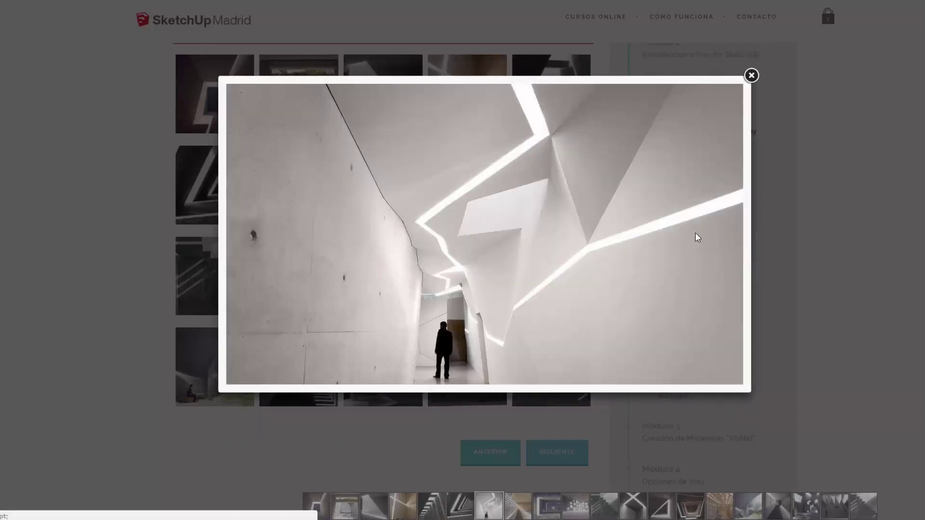
pyautogui.click(728, 235)
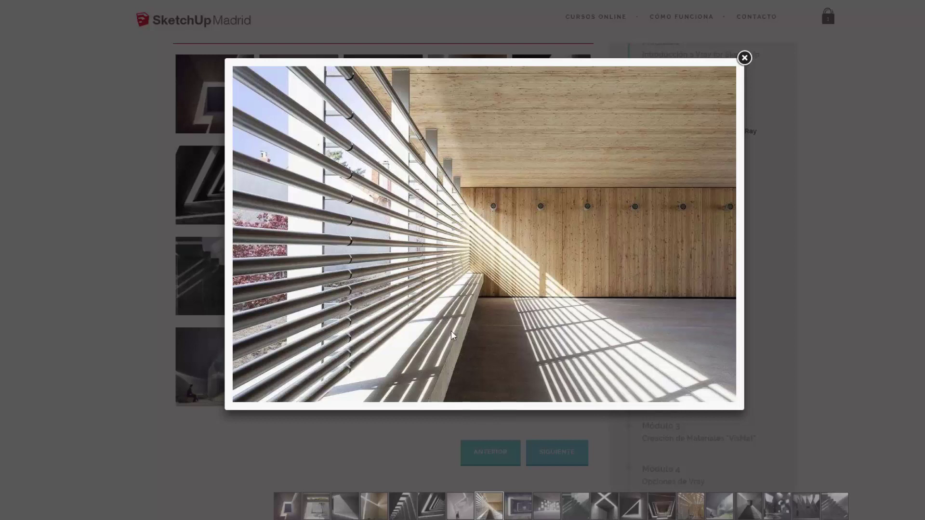
pyautogui.moveTo(712, 239)
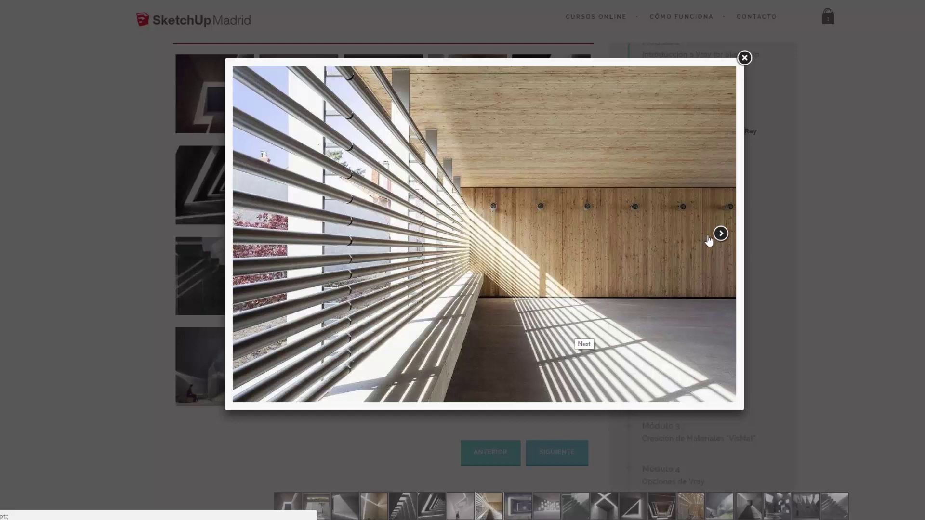
pyautogui.click(715, 233)
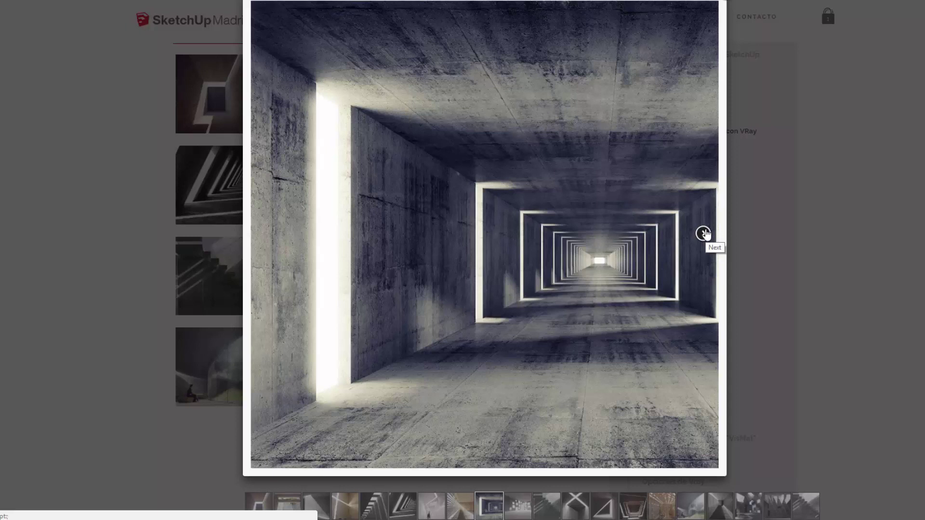
pyautogui.click(705, 234)
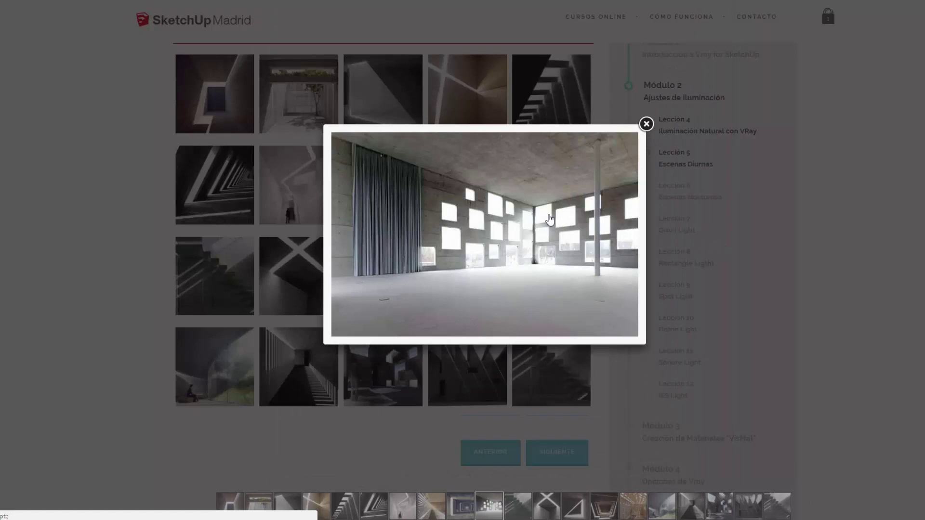
# Page through the staircase, skylight, light-slit, wooden and slatted images until the gallery loops back.
pyautogui.click(624, 235)
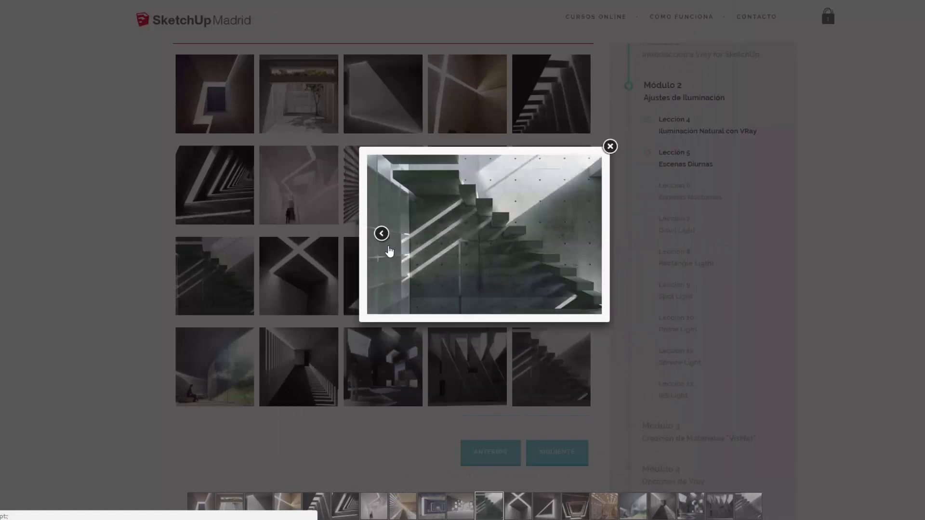
pyautogui.moveTo(481, 223)
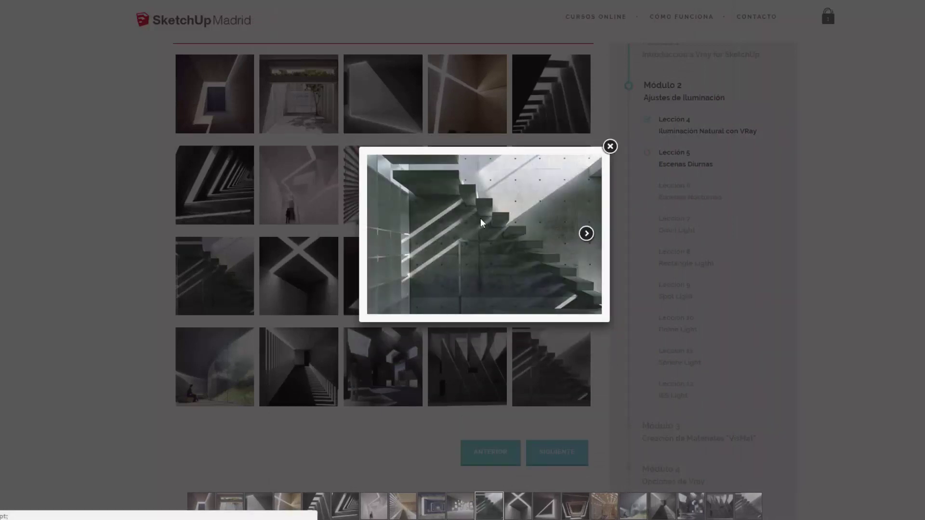
pyautogui.click(586, 234)
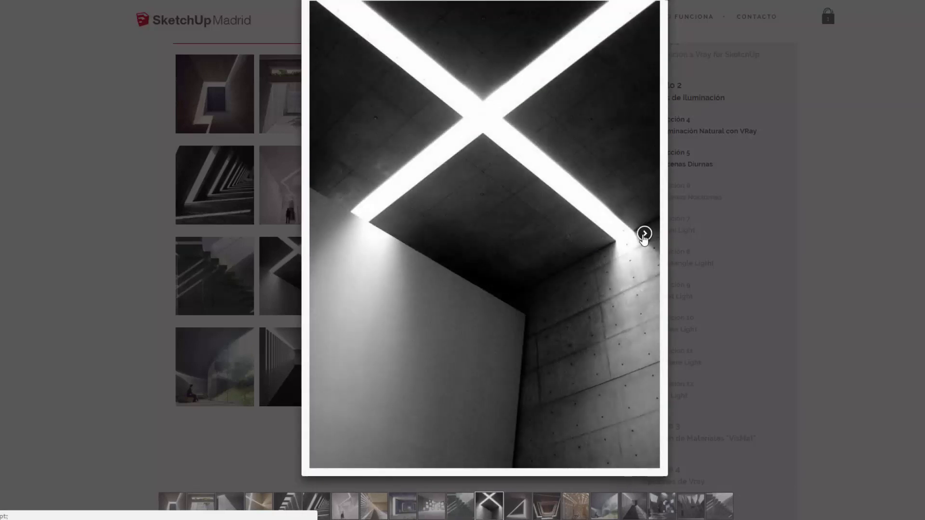
pyautogui.click(644, 234)
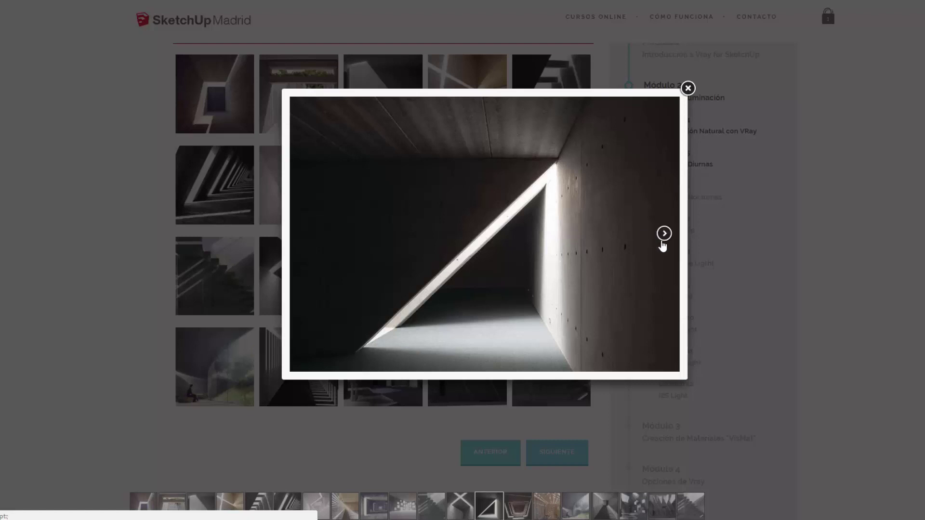
pyautogui.click(663, 234)
pyautogui.click(621, 235)
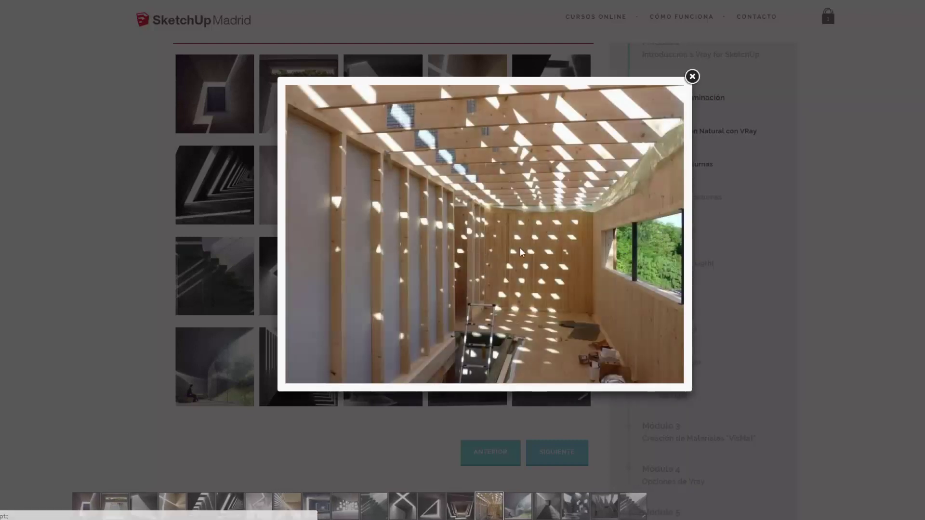
pyautogui.click(672, 238)
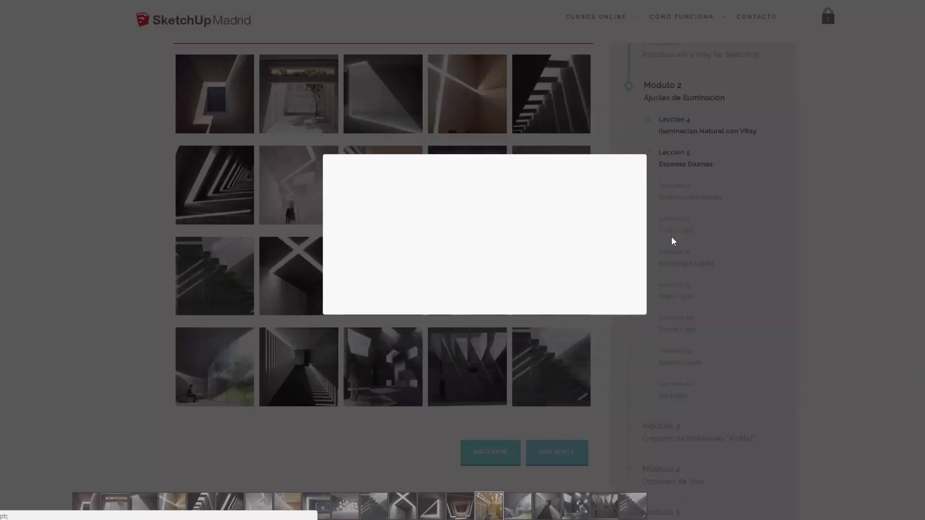
pyautogui.click(623, 234)
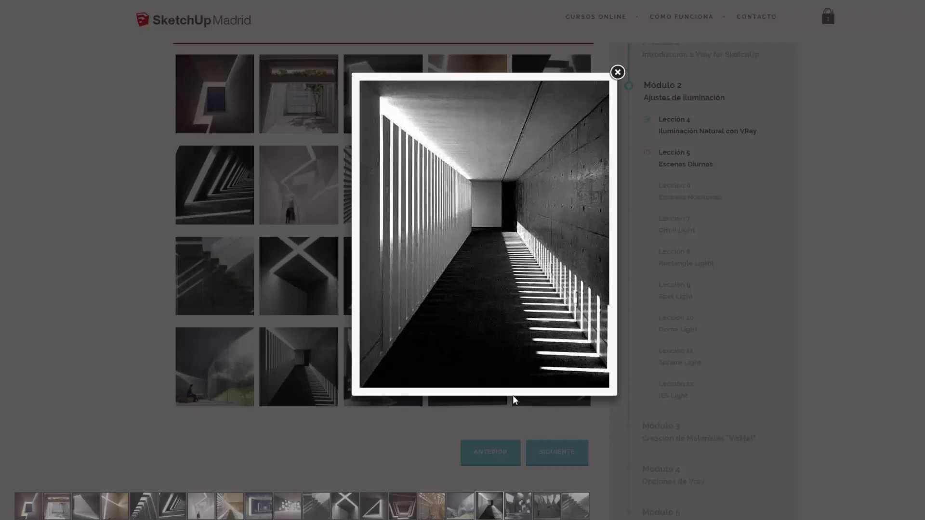
pyautogui.click(593, 234)
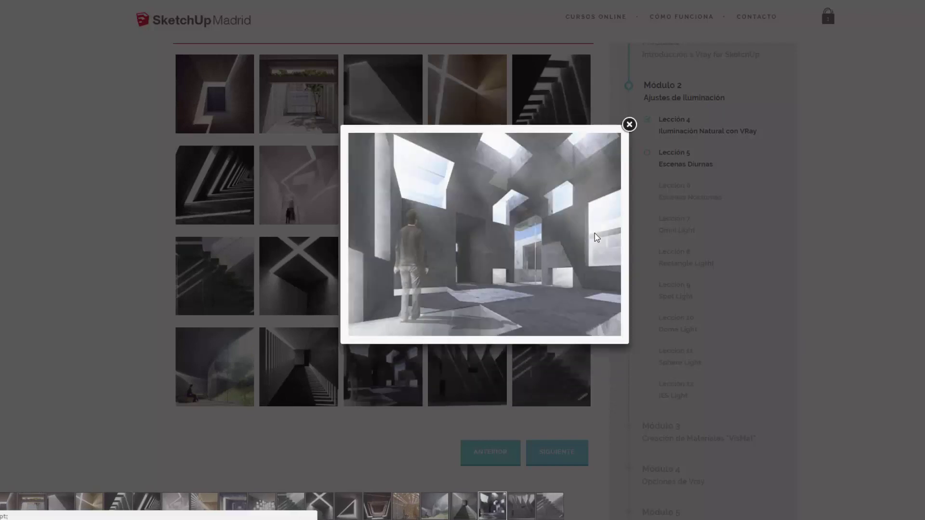
pyautogui.click(605, 234)
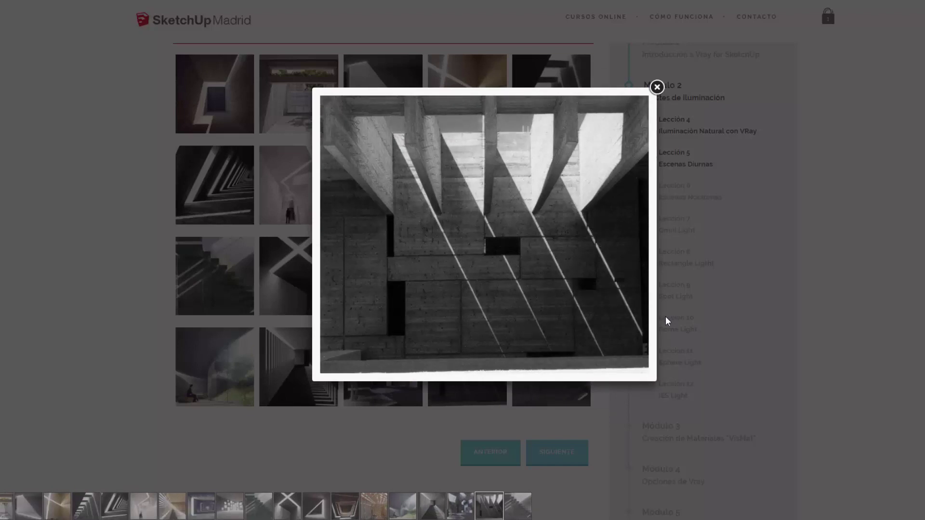
pyautogui.moveTo(643, 308)
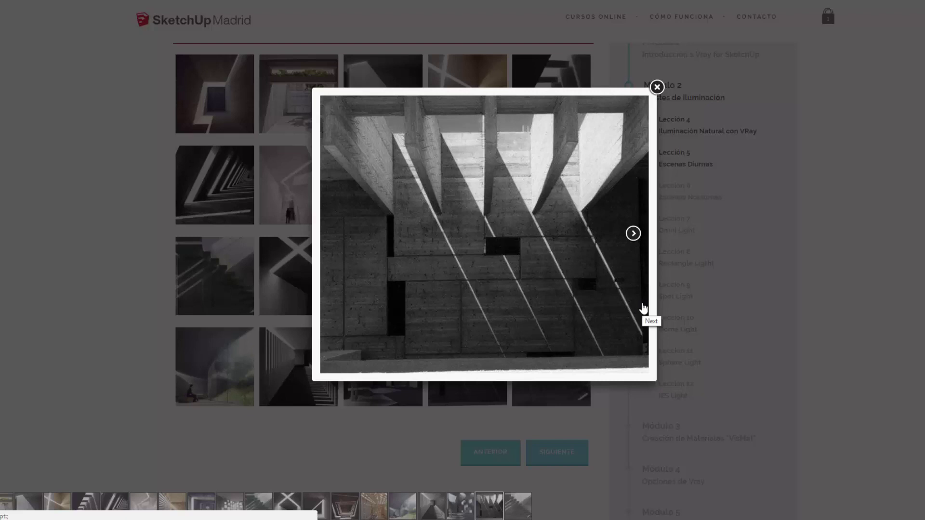
pyautogui.click(633, 233)
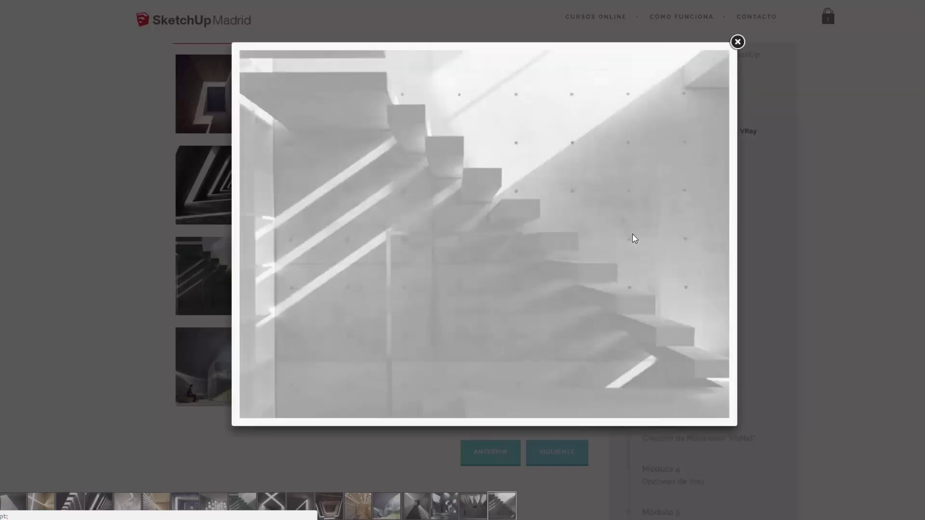
pyautogui.click(721, 245)
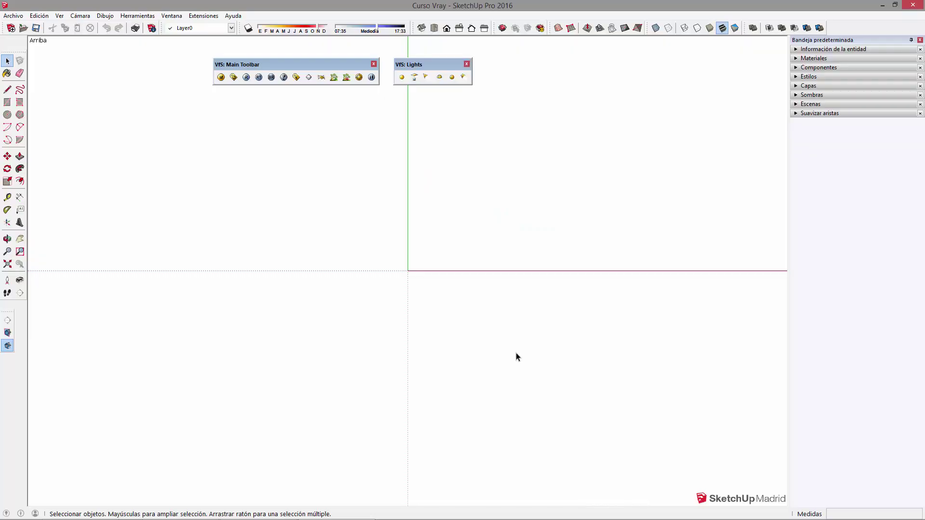
# Draw a square, extrude it into a cube and raise its top edge into a roof ridge.
pyautogui.moveTo(567, 375)
pyautogui.mouseDown(button='middle')
pyautogui.moveTo(409, 277)
pyautogui.moveTo(392, 319)
pyautogui.mouseUp(button='middle')
pyautogui.press('r')
pyautogui.click(364, 305)
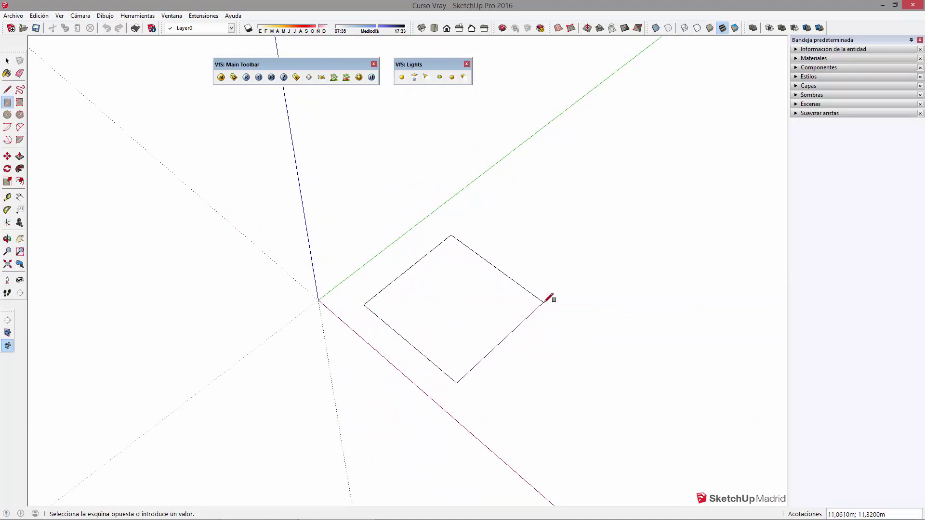
pyautogui.click(544, 304)
pyautogui.press('p')
pyautogui.click(475, 325)
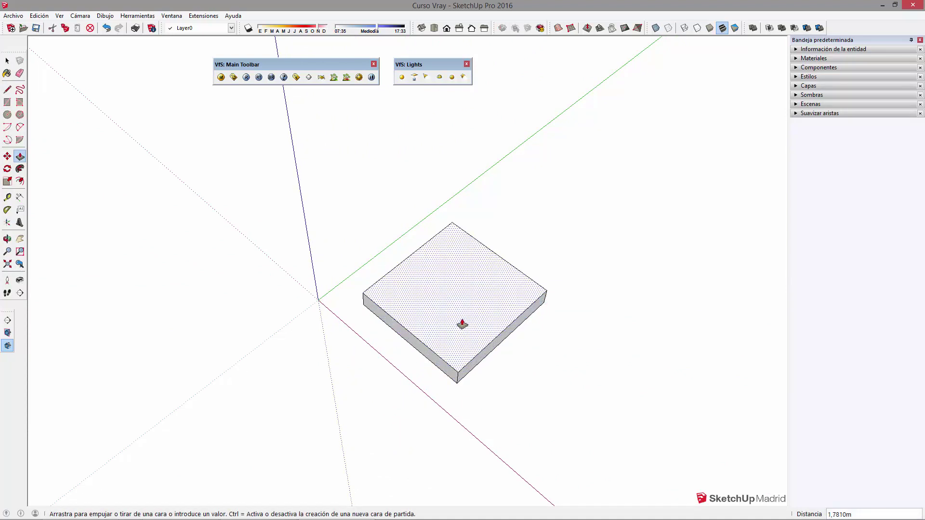
pyautogui.click(470, 272)
pyautogui.press('space')
pyautogui.click(433, 292)
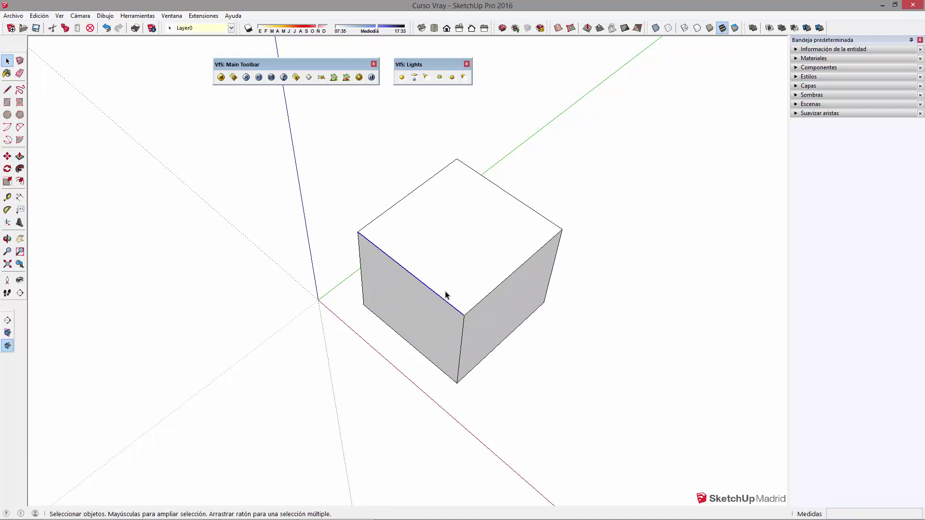
pyautogui.press('m')
pyautogui.click(464, 313)
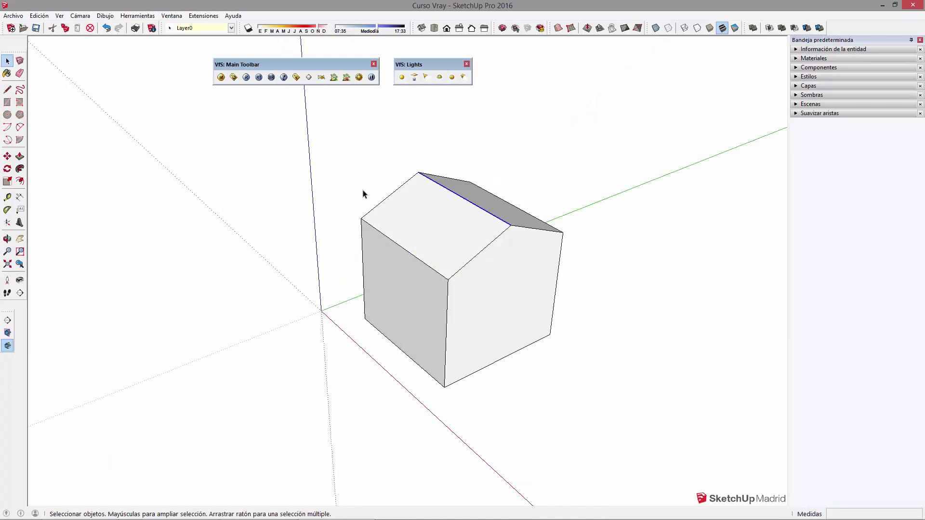
# Draw a ground rectangle under the house and scale it up by 1.5.
pyautogui.moveTo(436, 349); pyautogui.dragTo(336, 378, button='middle')
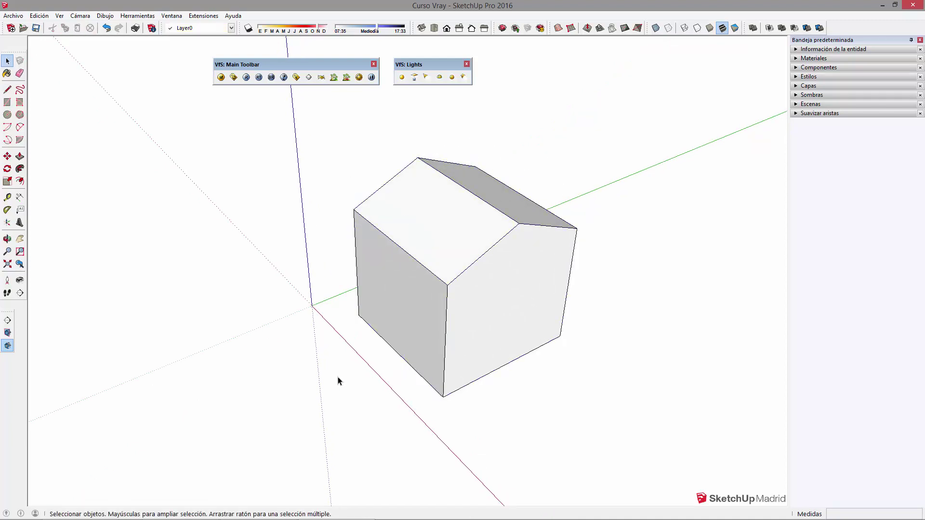
pyautogui.press('r')
pyautogui.click(297, 361)
pyautogui.click(771, 332)
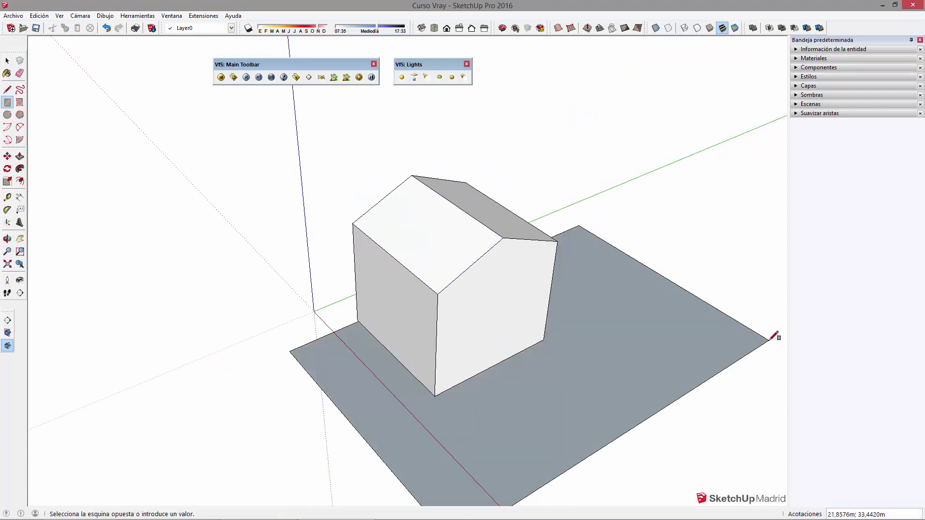
pyautogui.scroll(-2, 504, 346)
pyautogui.press('space')
pyautogui.click(500, 386)
pyautogui.press('s')
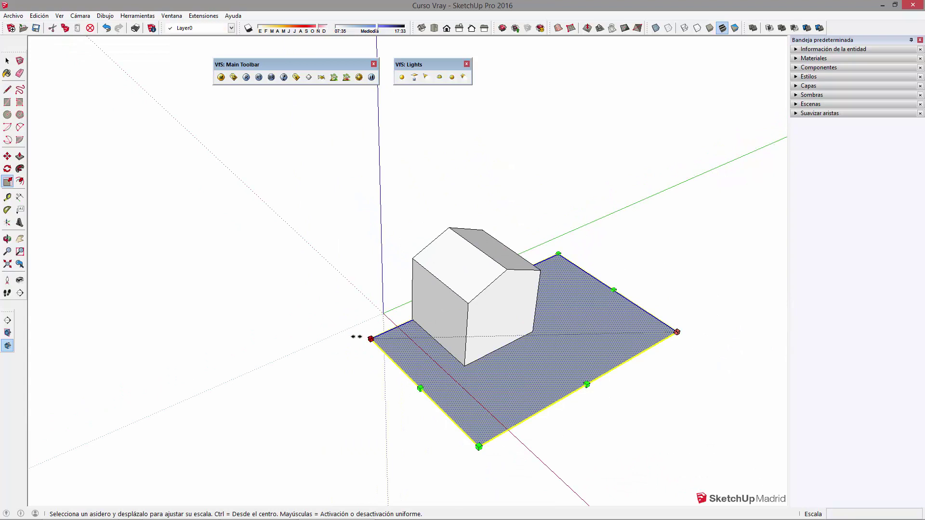
pyautogui.moveTo(371, 338); pyautogui.dragTo(209, 291)
pyautogui.press('Escape')
pyautogui.press('space')
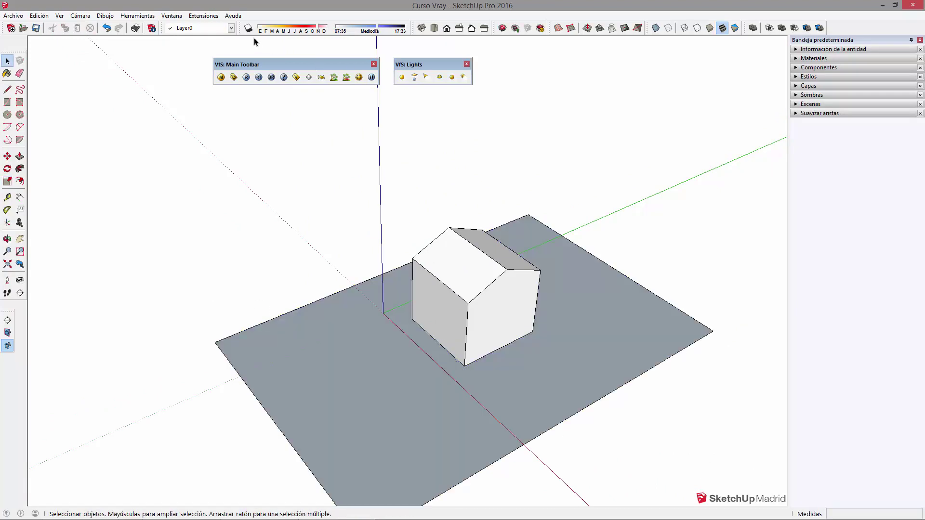
# Float the Sombras shadow panel and turn shadows on for the model.
pyautogui.moveTo(241, 30); pyautogui.dragTo(185, 110)
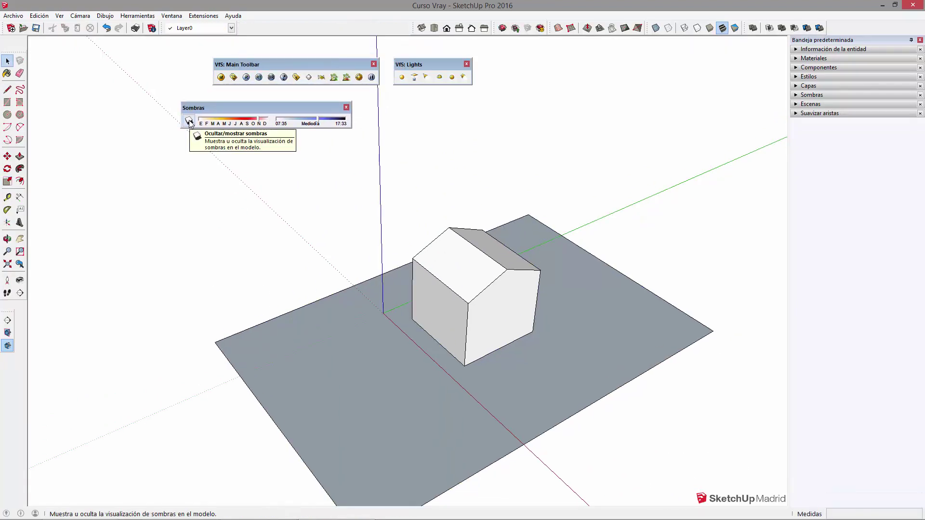
pyautogui.click(189, 121)
pyautogui.moveTo(576, 334); pyautogui.dragTo(500, 340, button='middle')
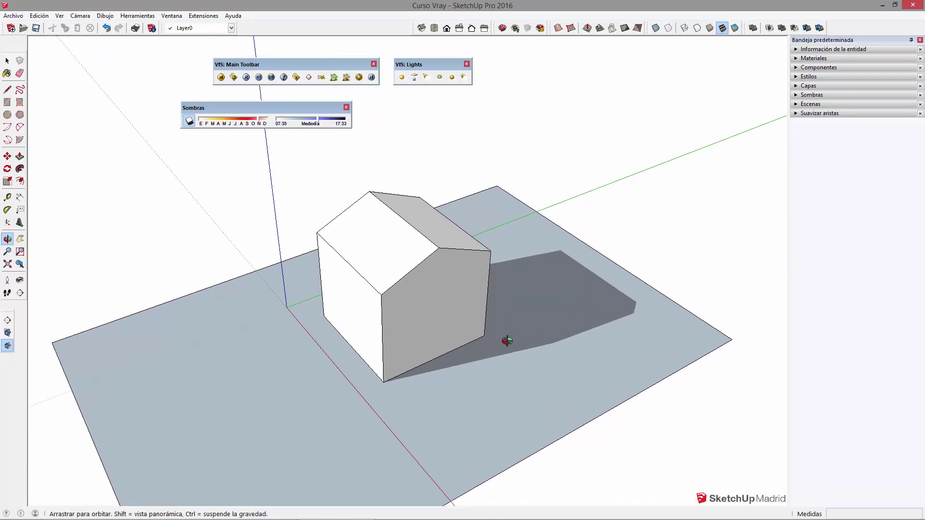
pyautogui.moveTo(316, 105); pyautogui.dragTo(654, 77)
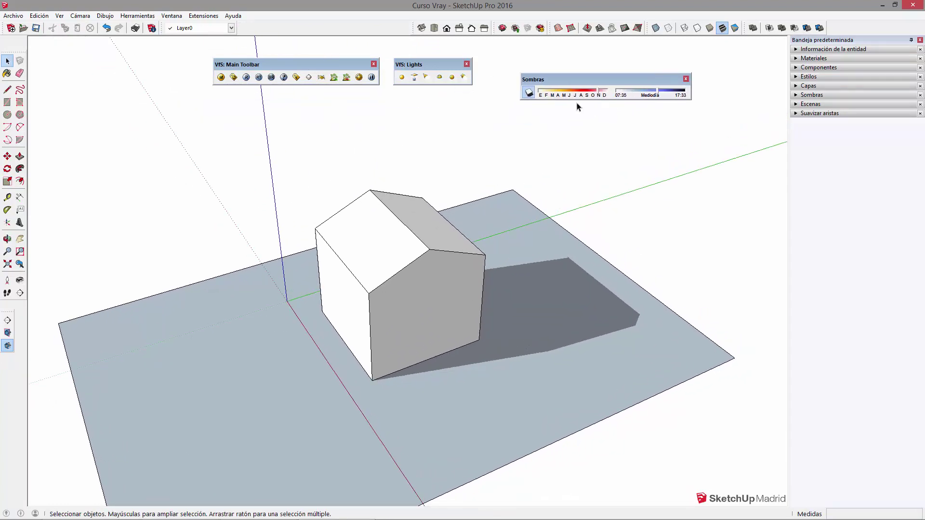
# Set a late time of day and a month near July so the shadow stretches right.
pyautogui.click(579, 96)
pyautogui.moveTo(578, 99); pyautogui.dragTo(595, 99)
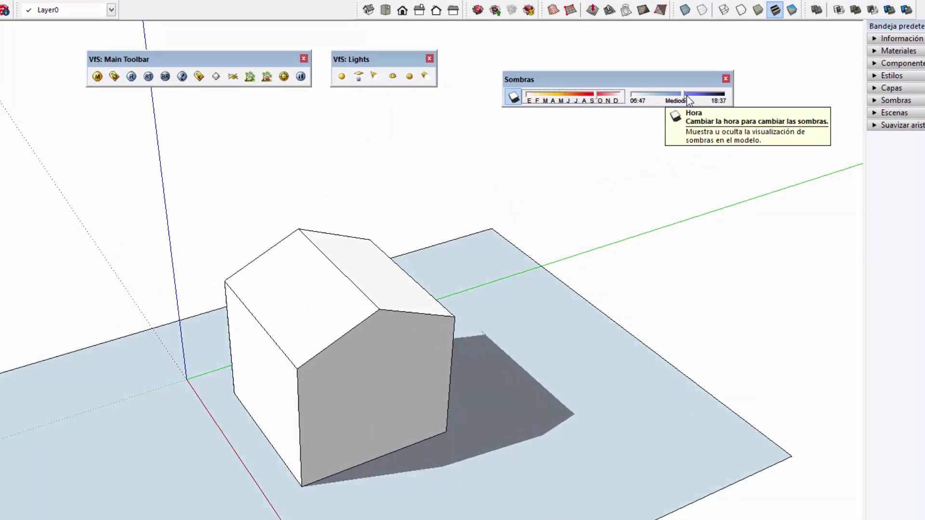
pyautogui.moveTo(687, 97); pyautogui.dragTo(687, 99)
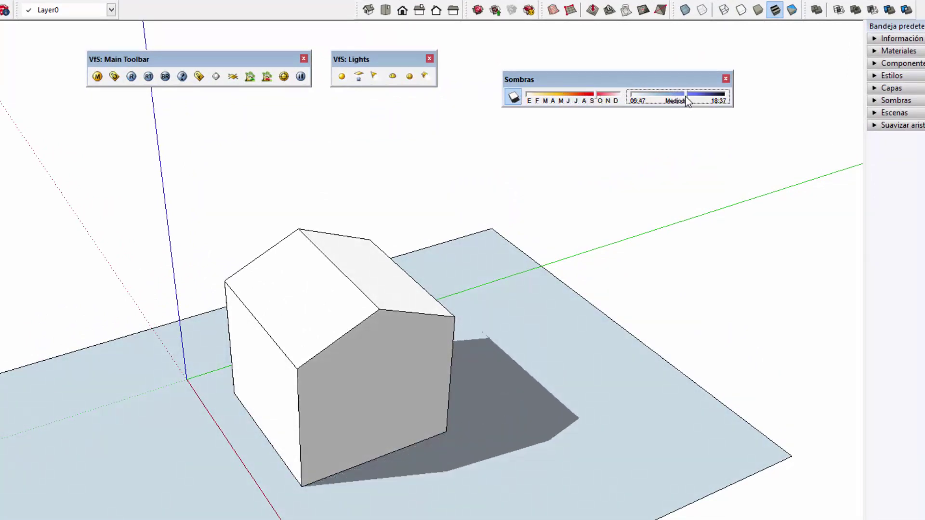
pyautogui.moveTo(404, 452)
pyautogui.mouseDown(button='middle')
pyautogui.moveTo(479, 301)
pyautogui.moveTo(386, 453)
pyautogui.moveTo(422, 462)
pyautogui.mouseUp(button='middle')
pyautogui.scroll(3, 381, 372)
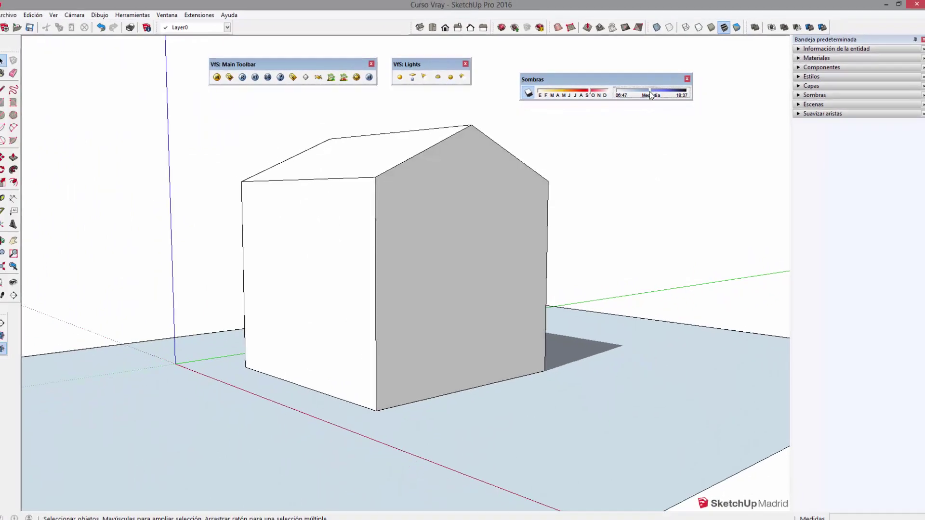
pyautogui.moveTo(656, 92); pyautogui.dragTo(645, 97)
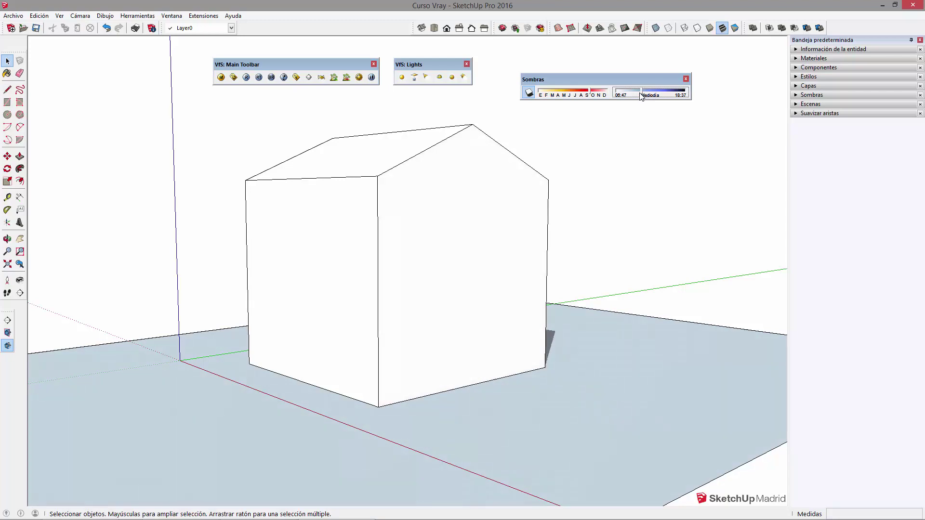
pyautogui.moveTo(644, 95); pyautogui.dragTo(664, 93)
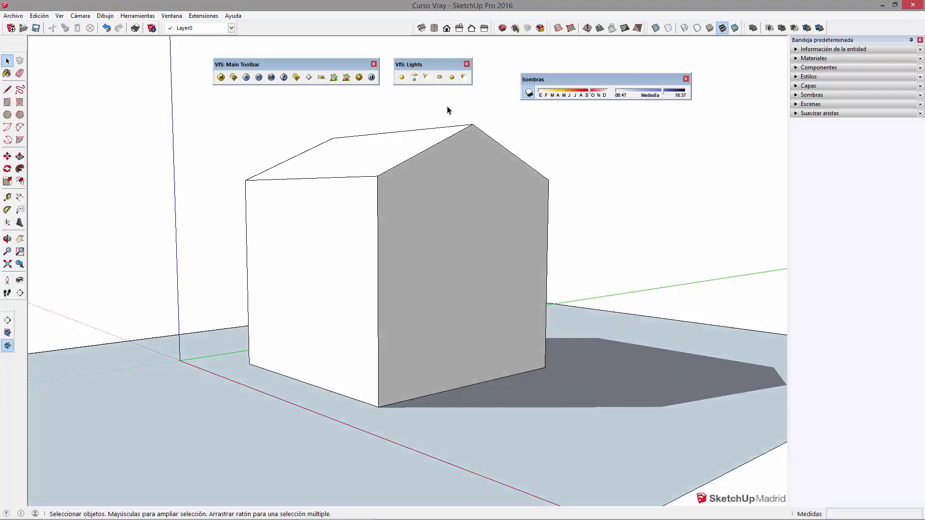
pyautogui.moveTo(589, 93); pyautogui.dragTo(578, 91)
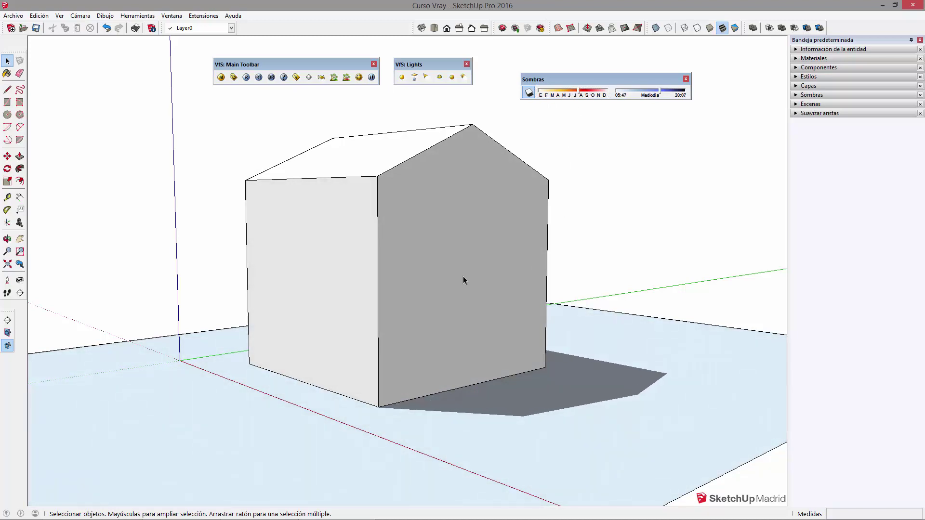
# Draw a small rectangle on the left wall and make it a group.
pyautogui.press('r')
pyautogui.click(262, 203)
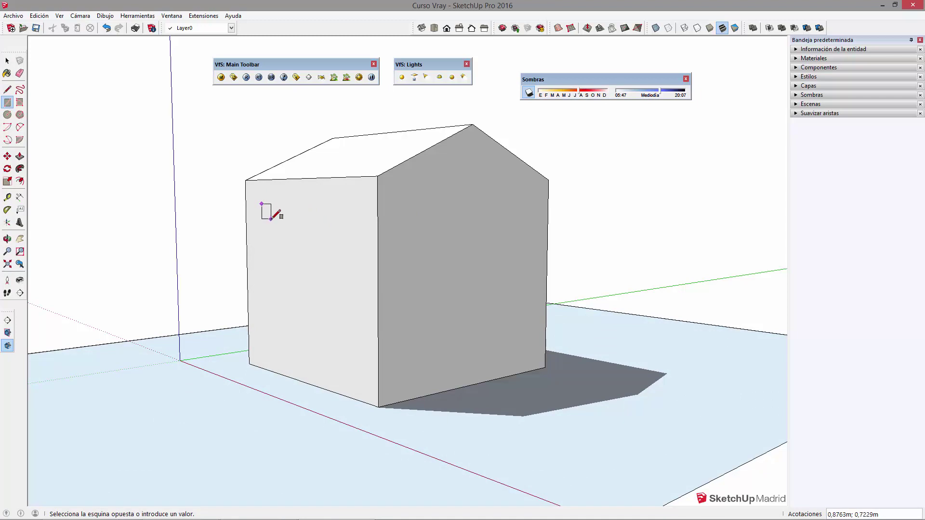
pyautogui.click(271, 218)
pyautogui.press('space')
pyautogui.rightClick(267, 216)
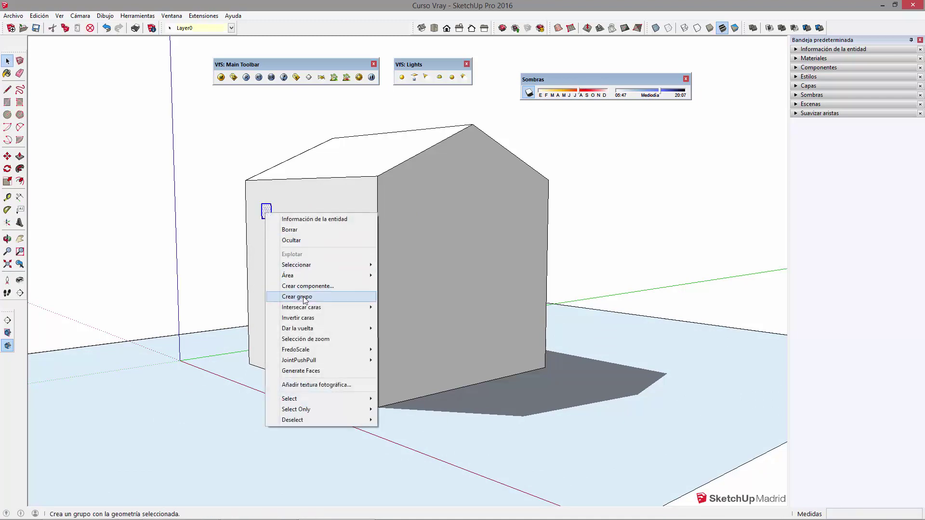
pyautogui.click(294, 296)
# Inside the group, extrude the rectangle out from the wall into a beam.
pyautogui.rightClick(271, 210)
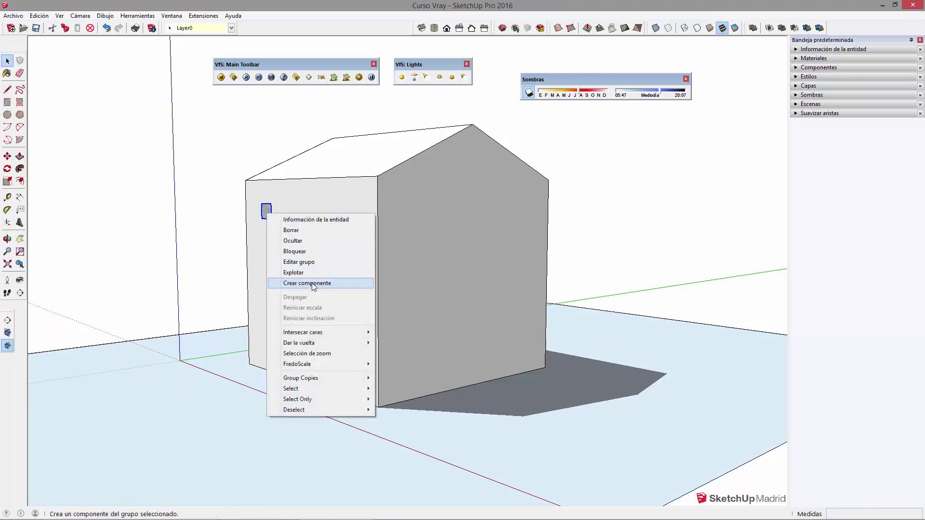
pyautogui.click(289, 262)
pyautogui.press('p')
pyautogui.click(266, 215)
pyautogui.click(194, 227)
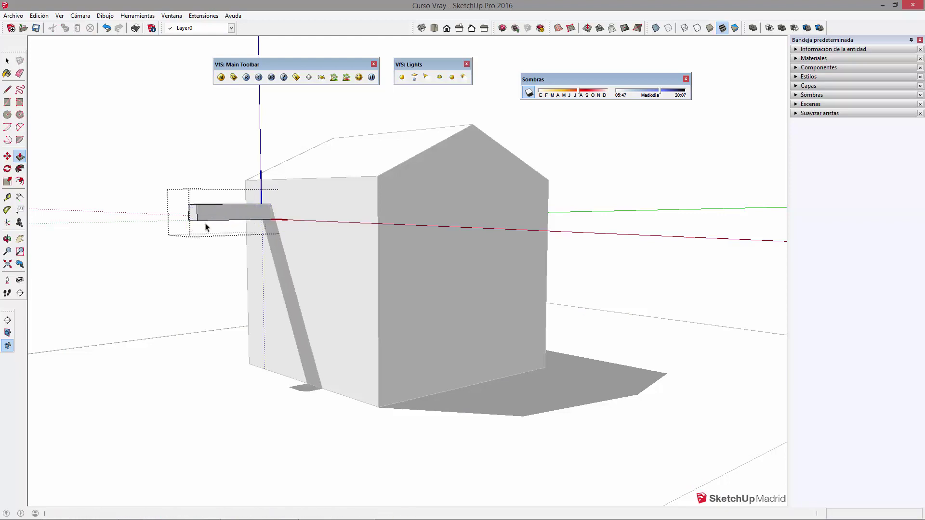
pyautogui.press('space')
pyautogui.press('Escape')
# Copy the beam several times along the top of the wall toward the corner.
pyautogui.press('m')
pyautogui.click(246, 181)
pyautogui.press('ctrl')
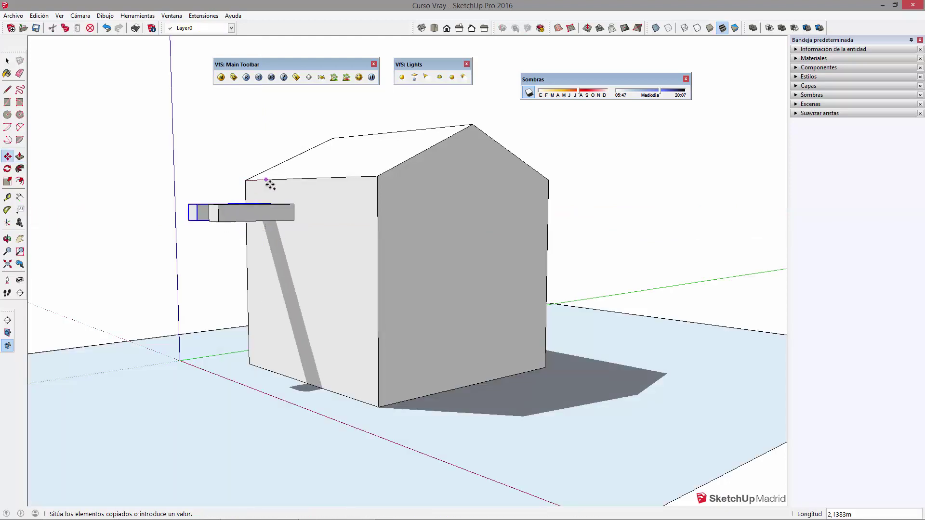
pyautogui.click(275, 182)
pyautogui.click(308, 181)
pyautogui.press('ctrl')
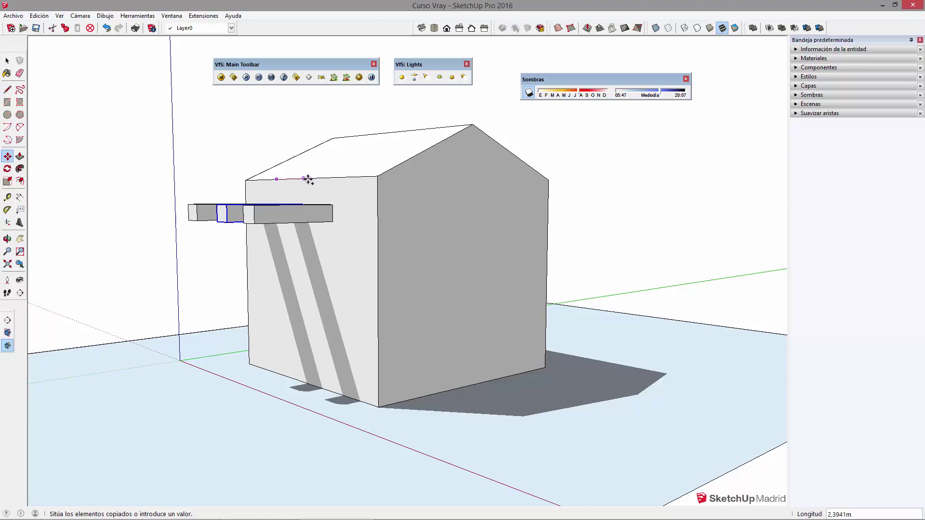
pyautogui.click(300, 180)
pyautogui.click(339, 181)
# Inside the house group, extrude the lower face of the wall into a projecting block.
pyautogui.press('space')
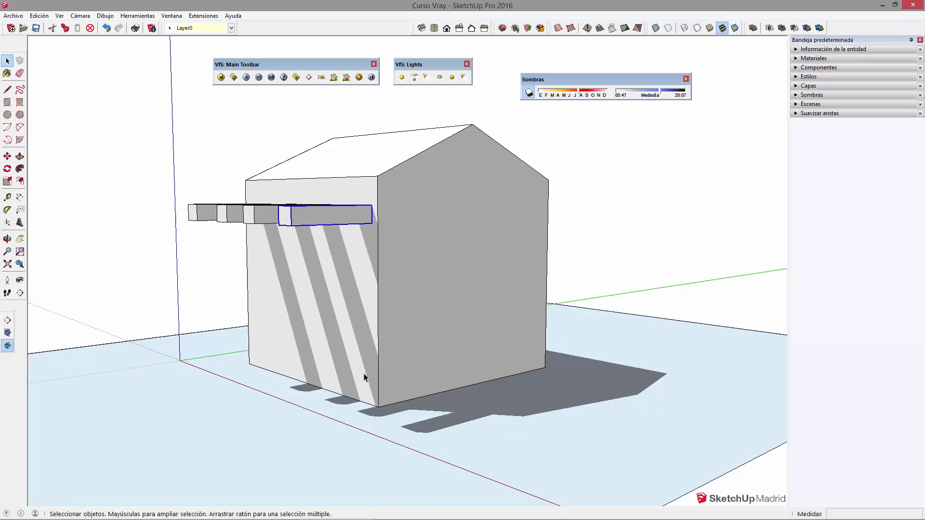
pyautogui.scroll(1, 363, 374)
pyautogui.moveTo(648, 92); pyautogui.dragTo(658, 95)
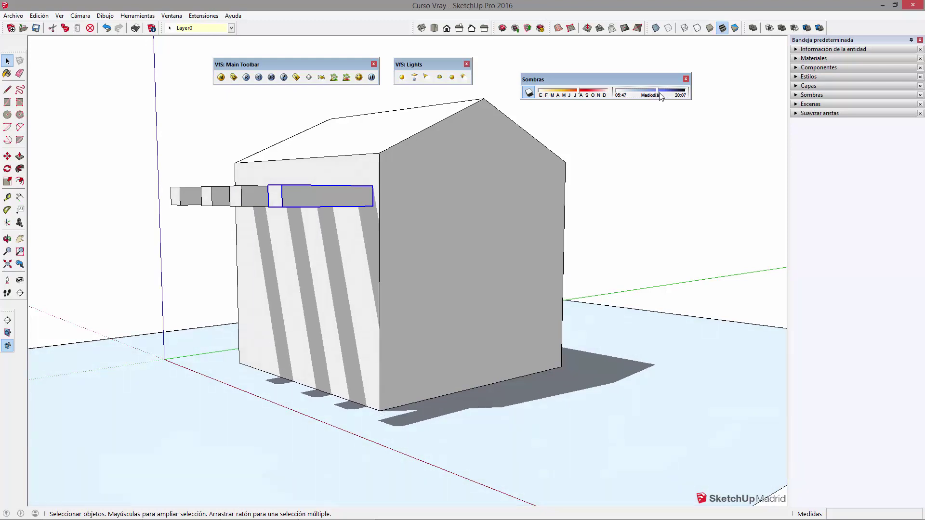
pyautogui.doubleClick(412, 330)
pyautogui.press('p')
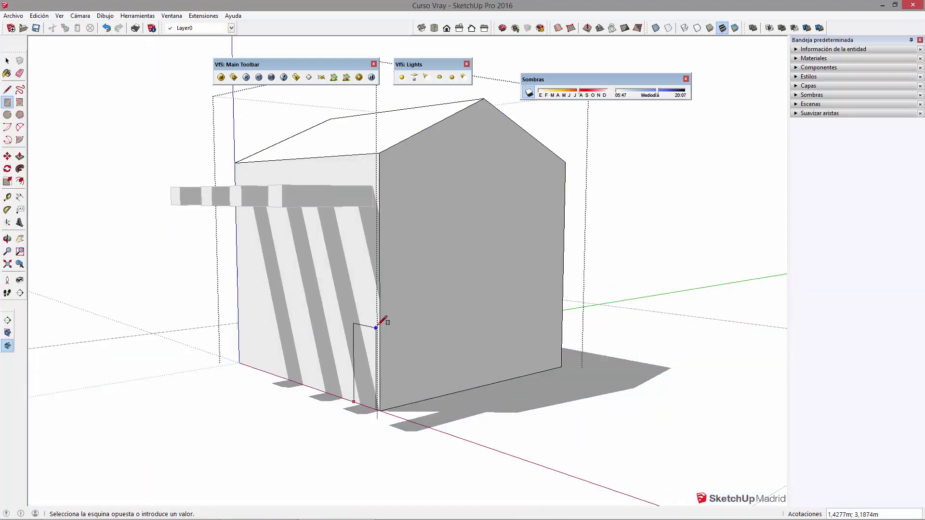
pyautogui.click(385, 349)
pyautogui.click(431, 332)
pyautogui.press('space')
pyautogui.press('p')
pyautogui.click(380, 366)
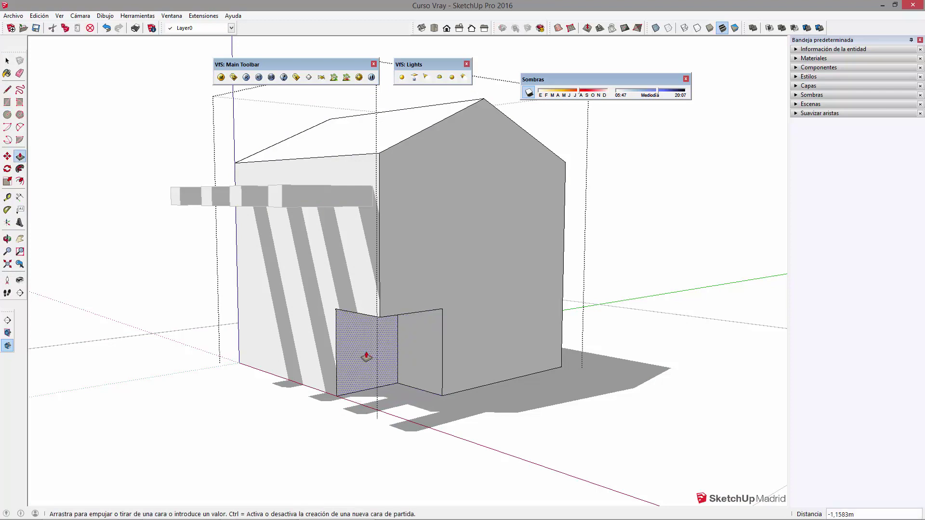
pyautogui.click(363, 355)
pyautogui.press('space')
pyautogui.press('Escape')
pyautogui.click(411, 248)
# Draw a rectangle above the block and extrude it into a box extending left.
pyautogui.press('r')
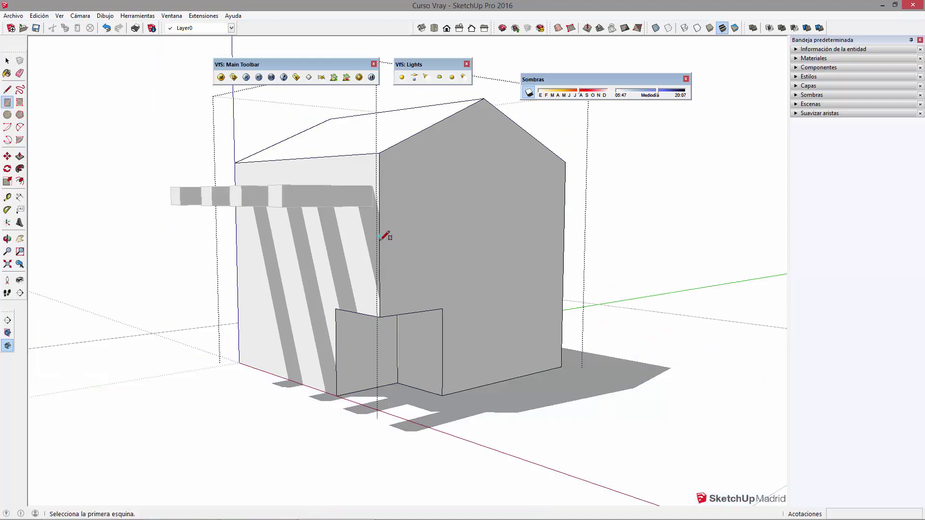
pyautogui.click(379, 235)
pyautogui.click(417, 260)
pyautogui.press('p')
pyautogui.click(397, 255)
pyautogui.click(386, 250)
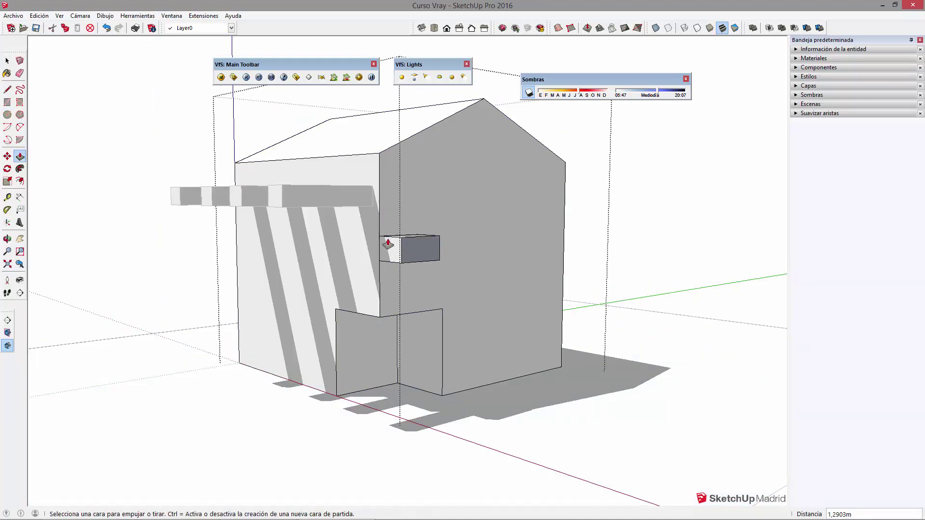
pyautogui.click(361, 250)
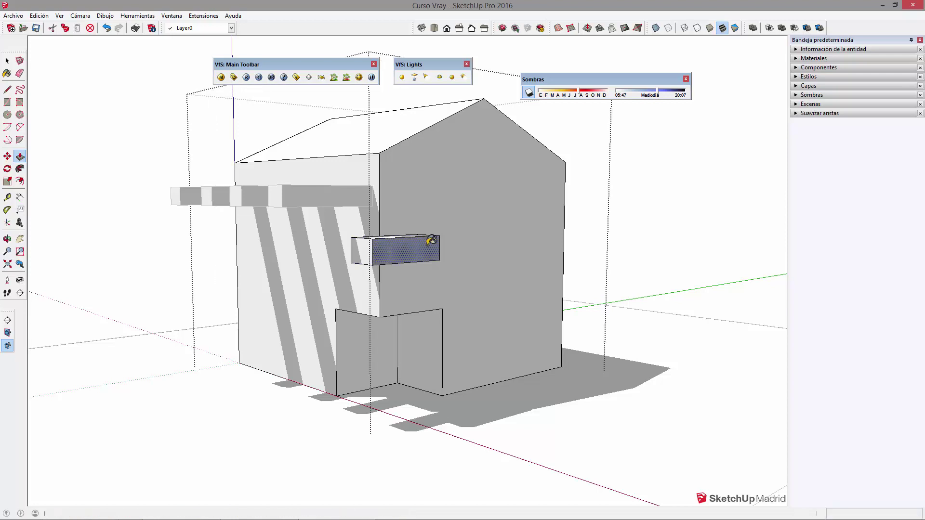
# Paint the box faces with the white Color M00 material.
pyautogui.press('b')
pyautogui.moveTo(923, 167); pyautogui.dragTo(923, 234)
pyautogui.click(922, 235)
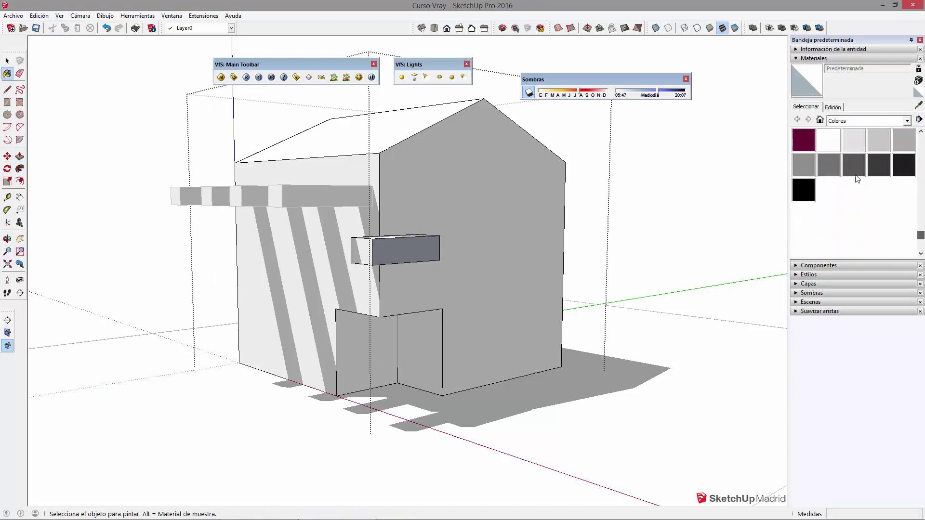
pyautogui.click(829, 140)
pyautogui.click(426, 248)
# Lengthen the white box's end and front faces further out, then exit the group.
pyautogui.press('space')
pyautogui.tripleClick(399, 250)
pyautogui.press('s')
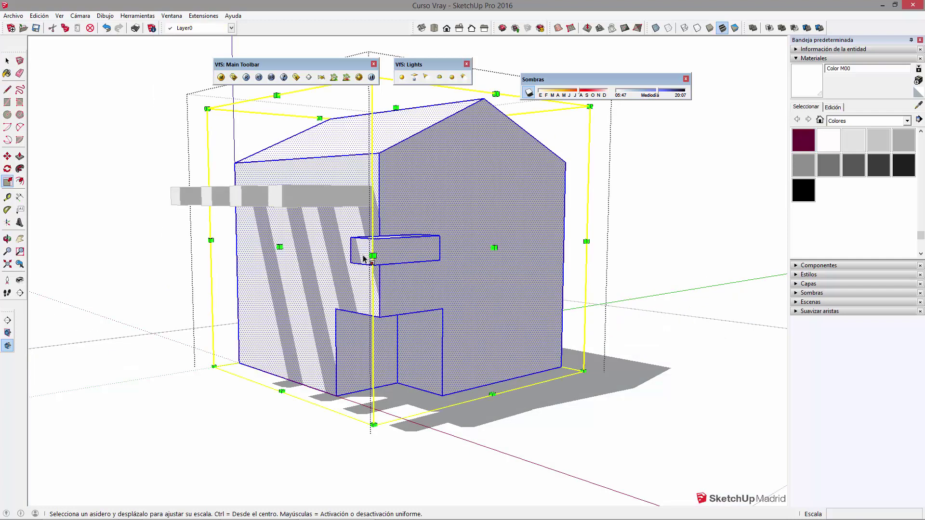
pyautogui.press('p')
pyautogui.click(355, 252)
pyautogui.click(330, 257)
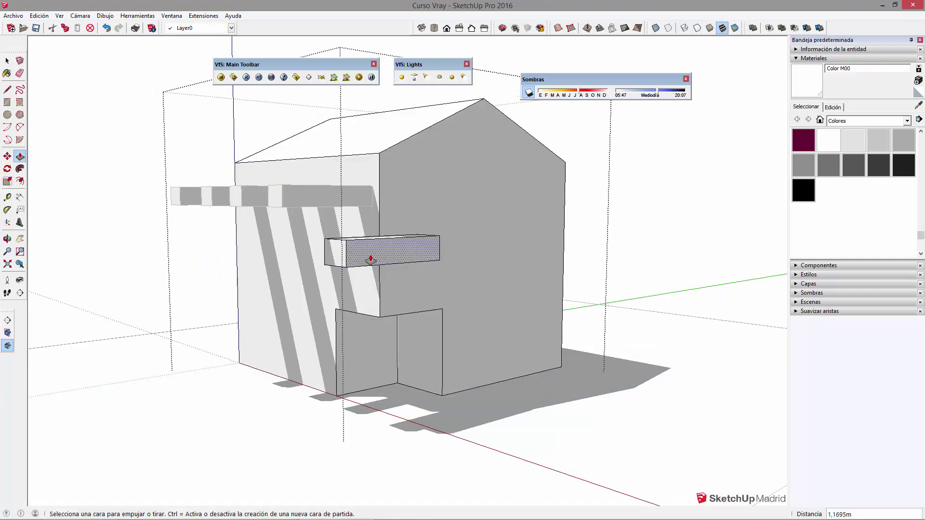
pyautogui.doubleClick(370, 259)
pyautogui.press('space')
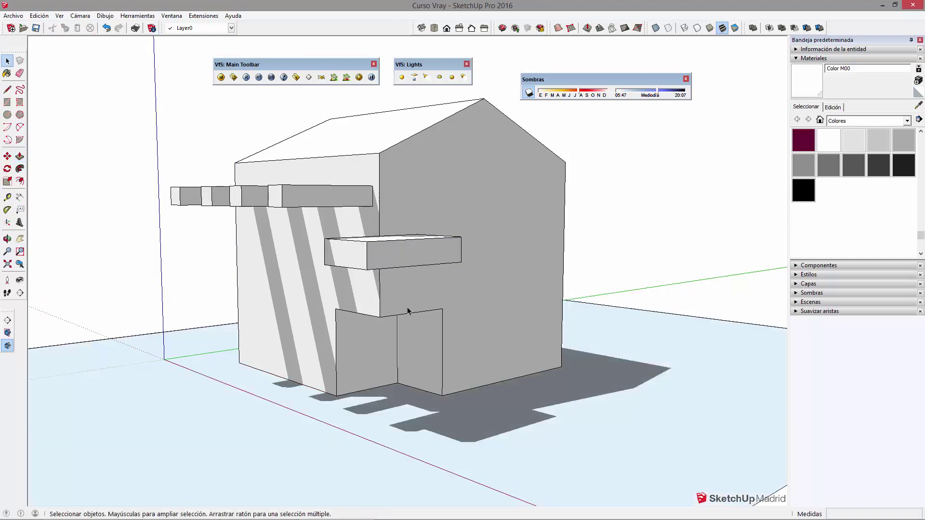
# Orbit to a frontal view and adjust the sun date and time to sunrise 06:15, sunset 19:29.
pyautogui.moveTo(408, 311); pyautogui.dragTo(461, 133, button='middle')
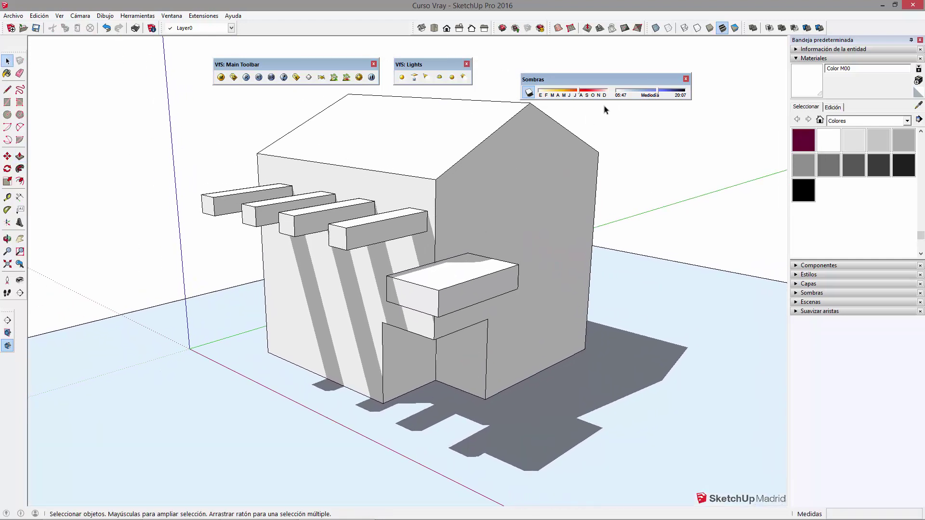
pyautogui.moveTo(650, 97); pyautogui.dragTo(655, 94)
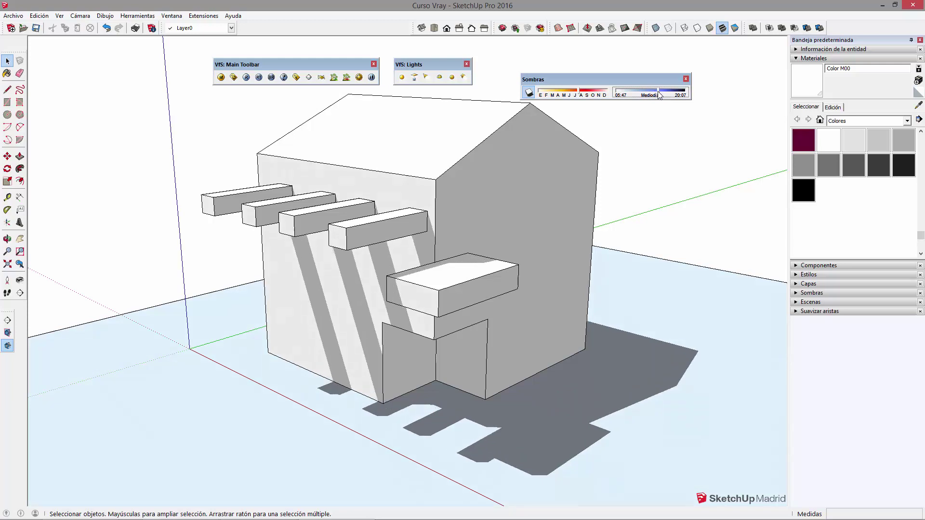
pyautogui.moveTo(626, 82); pyautogui.dragTo(629, 75)
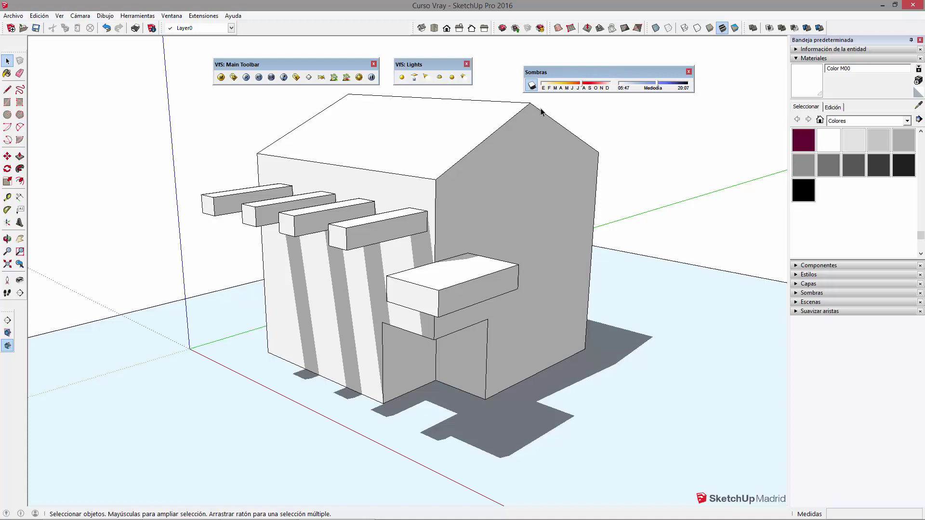
pyautogui.moveTo(596, 76); pyautogui.dragTo(601, 71)
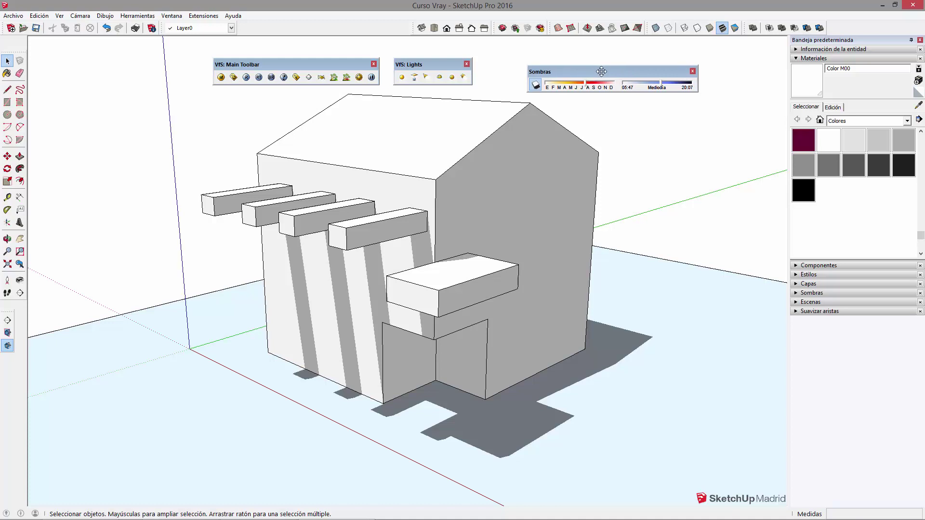
pyautogui.click(578, 85)
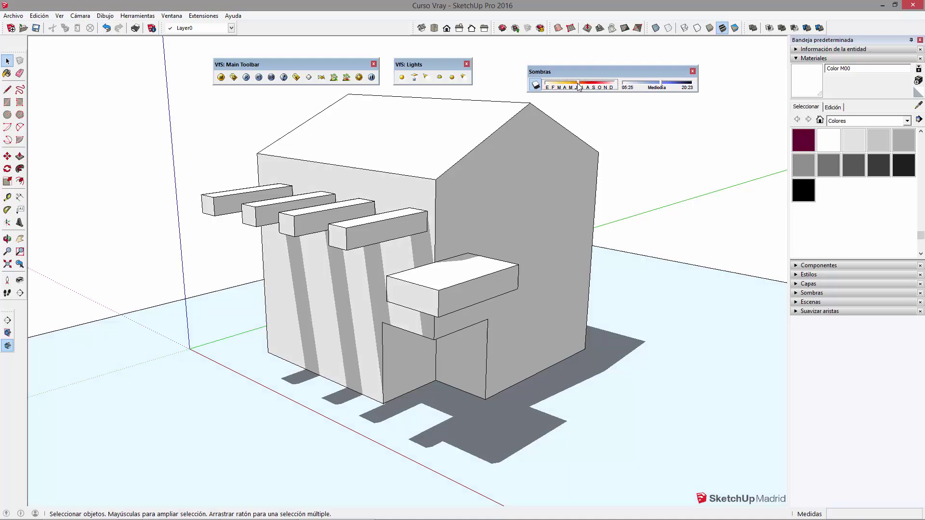
pyautogui.moveTo(578, 87); pyautogui.dragTo(592, 87)
pyautogui.moveTo(653, 86); pyautogui.dragTo(662, 87)
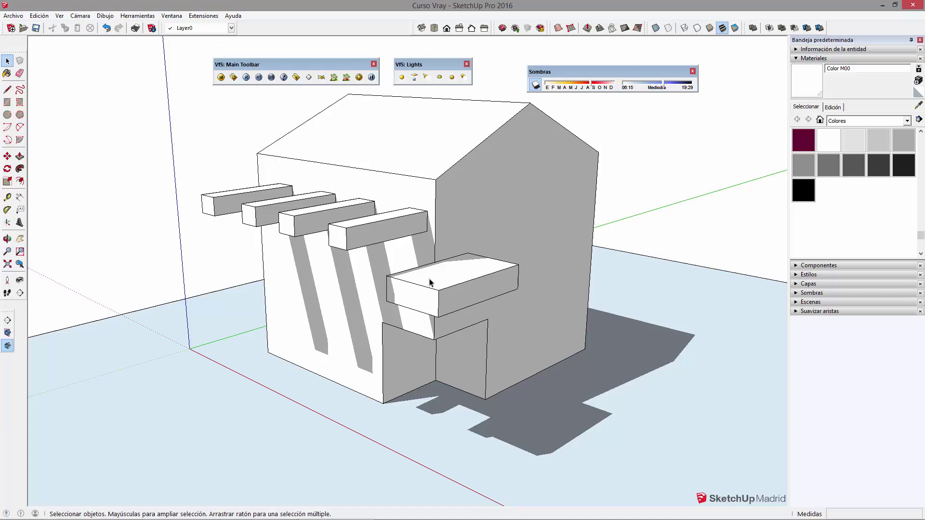
# Open Model Info from the Window menu and show the Geolocation page.
pyautogui.click(172, 16)
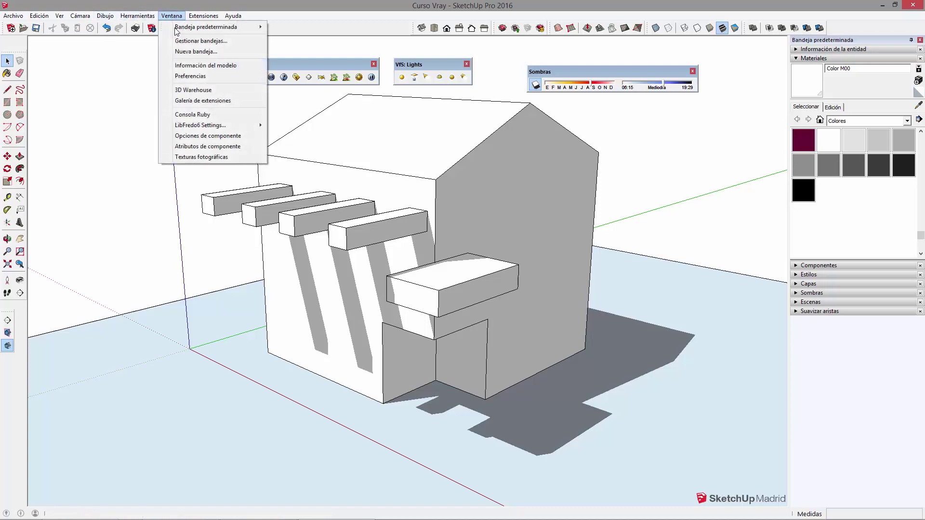
pyautogui.click(251, 66)
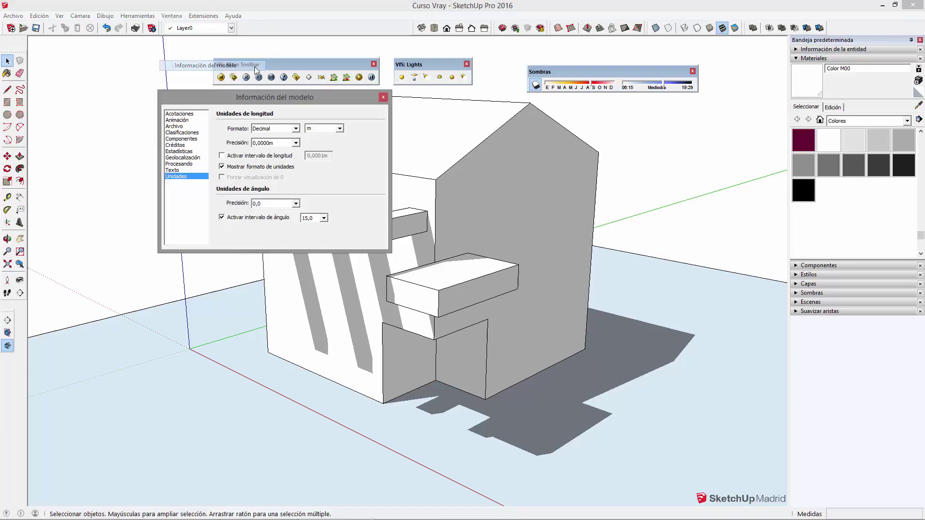
pyautogui.moveTo(318, 99); pyautogui.dragTo(663, 150)
pyautogui.click(532, 205)
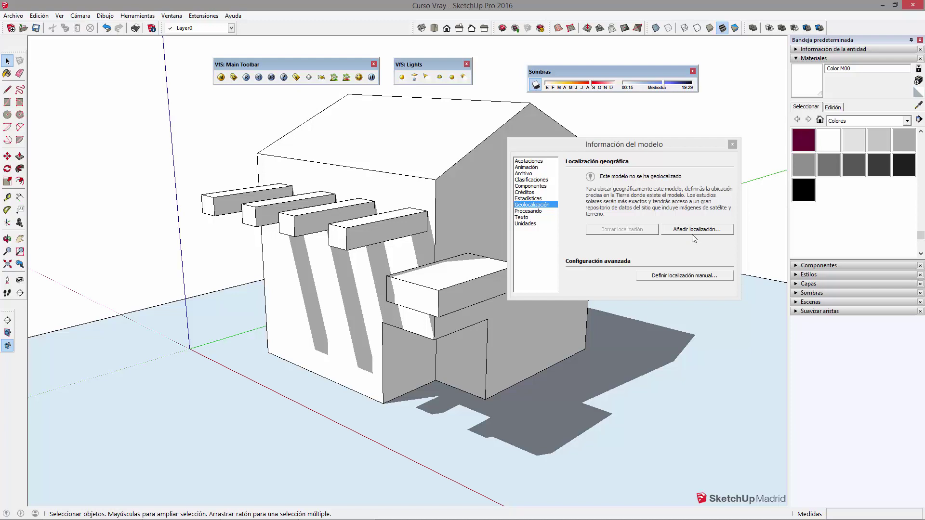
# Review the manual location's latitude, longitude and Barcelona, España values, then close both dialogs.
pyautogui.click(674, 278)
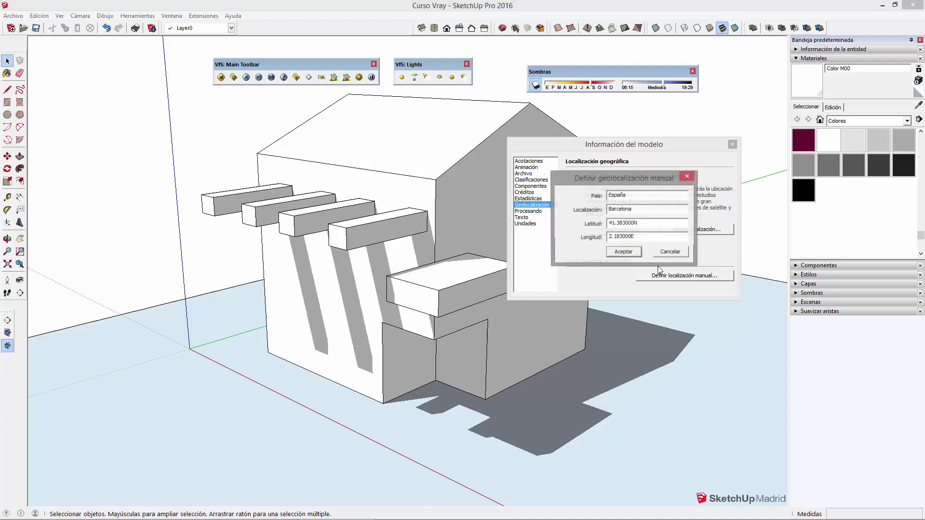
pyautogui.moveTo(649, 221); pyautogui.dragTo(608, 221)
pyautogui.press('Tab')
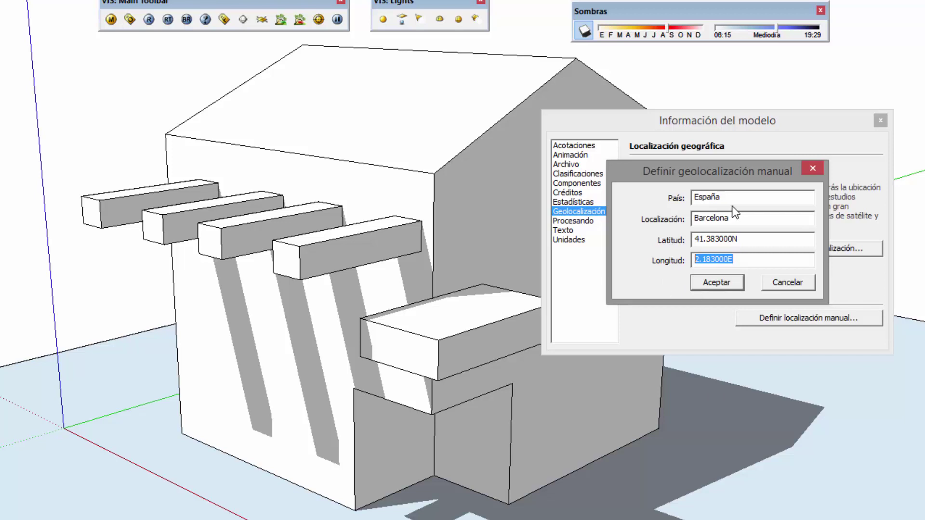
pyautogui.moveTo(698, 218); pyautogui.dragTo(737, 220)
pyautogui.click(730, 281)
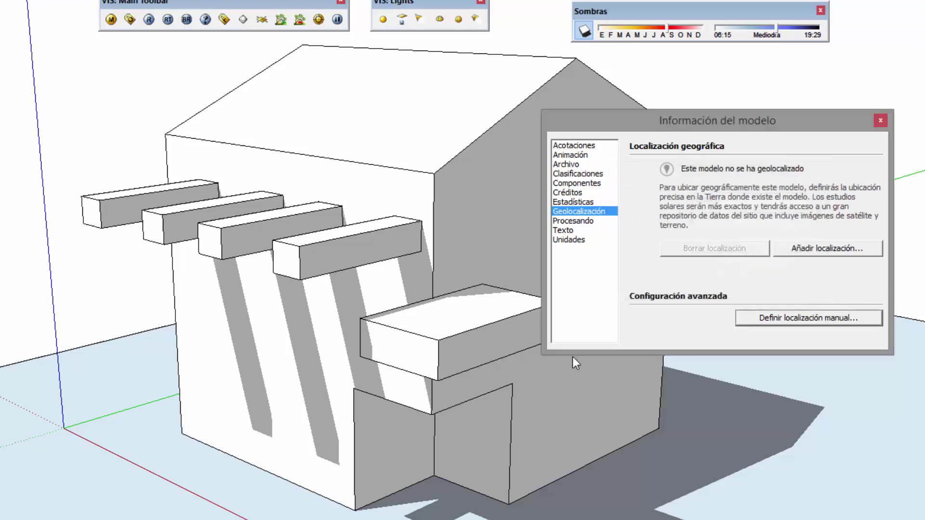
pyautogui.click(880, 120)
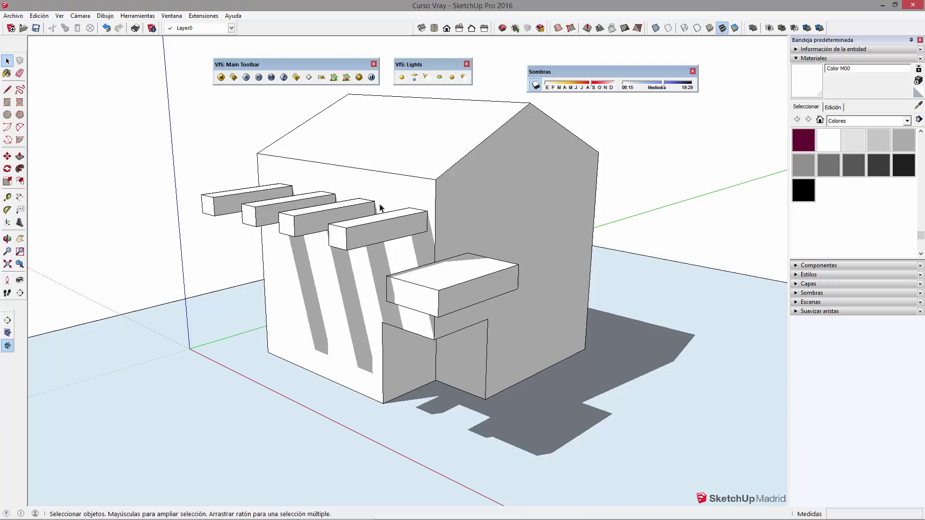
# Enable and dock the Solar North toolbar, showing then hiding the north arrow.
pyautogui.rightClick(294, 27)
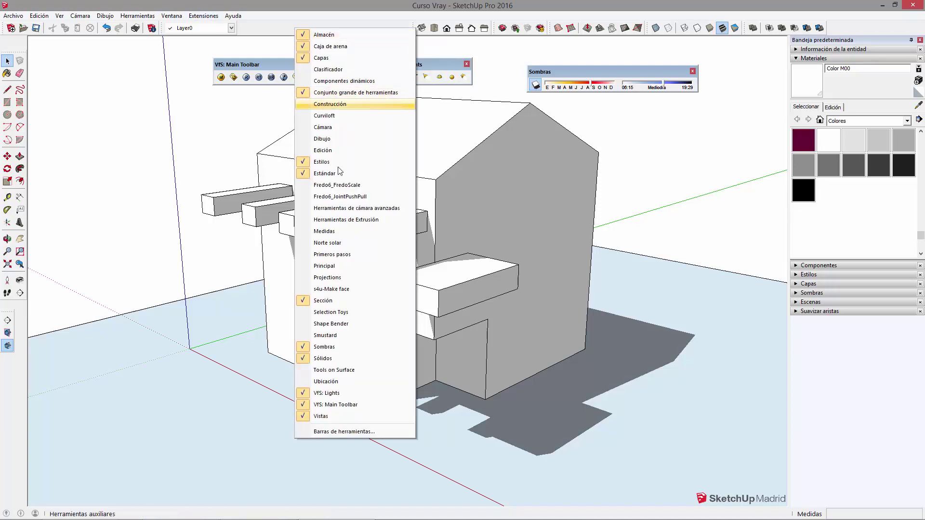
pyautogui.click(354, 244)
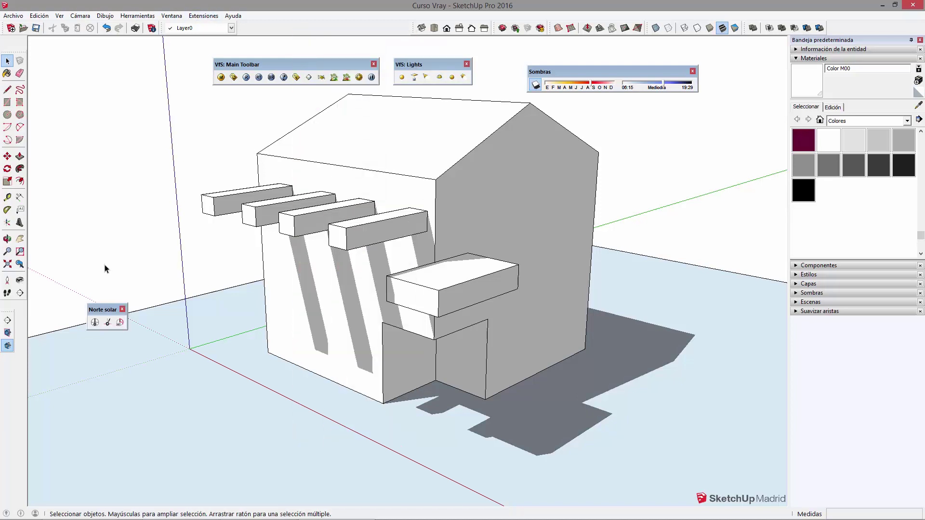
pyautogui.moveTo(109, 310); pyautogui.dragTo(218, 110)
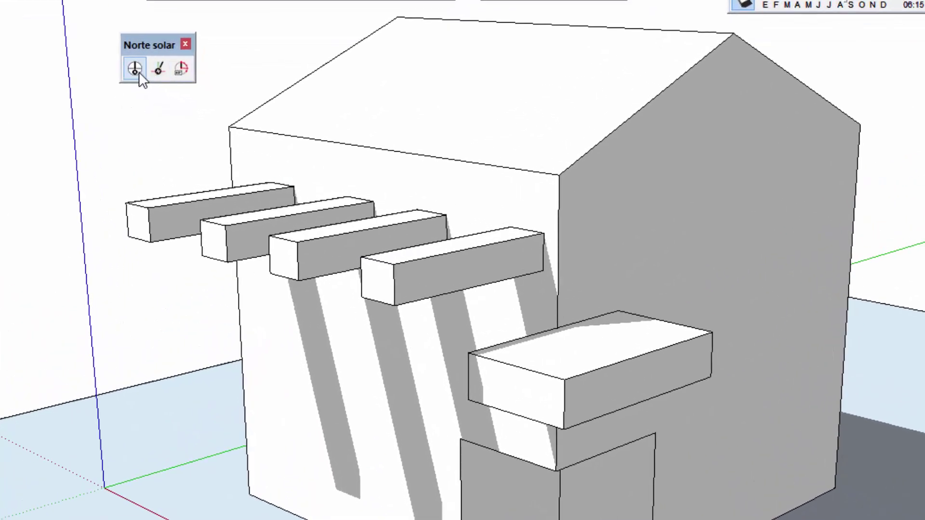
pyautogui.click(135, 69)
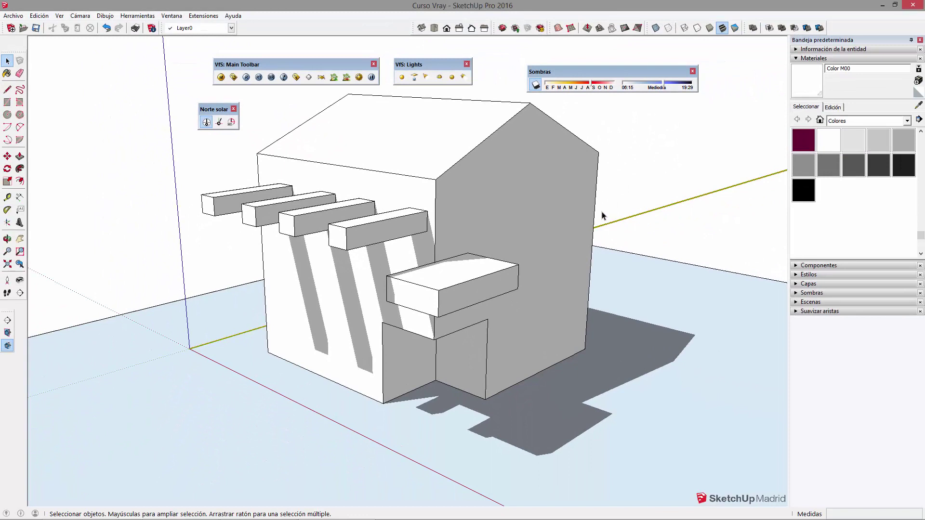
pyautogui.click(207, 123)
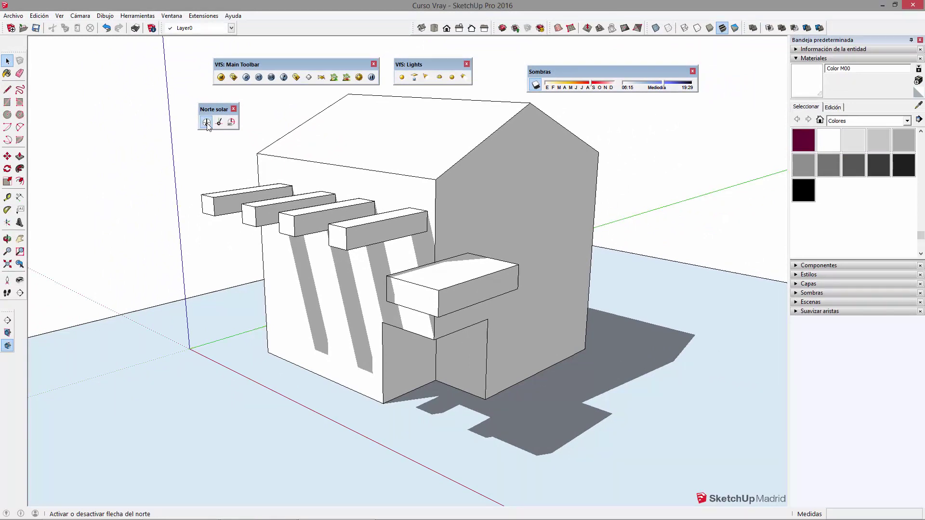
# Set a new solar north direction and orbit to see the shifted shadows.
pyautogui.moveTo(403, 207); pyautogui.dragTo(438, 351, button='middle')
pyautogui.scroll(-3, 436, 368)
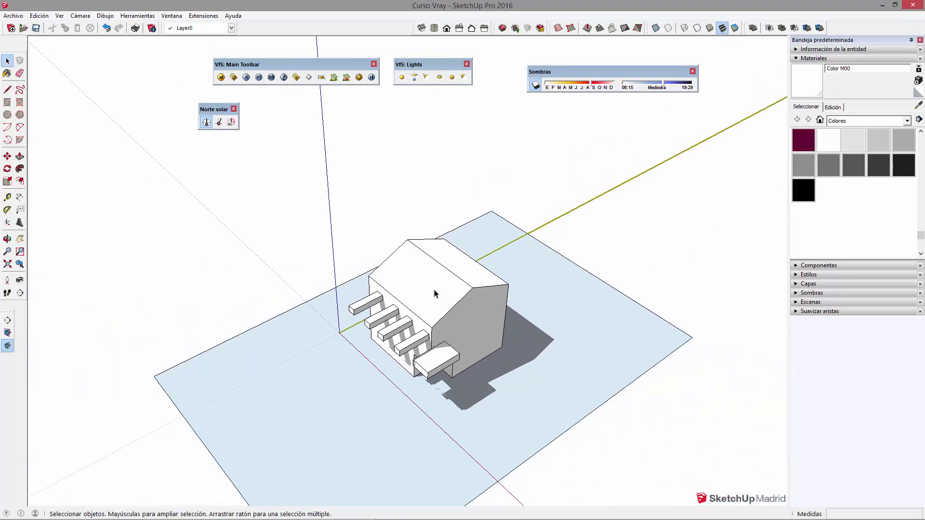
pyautogui.click(219, 123)
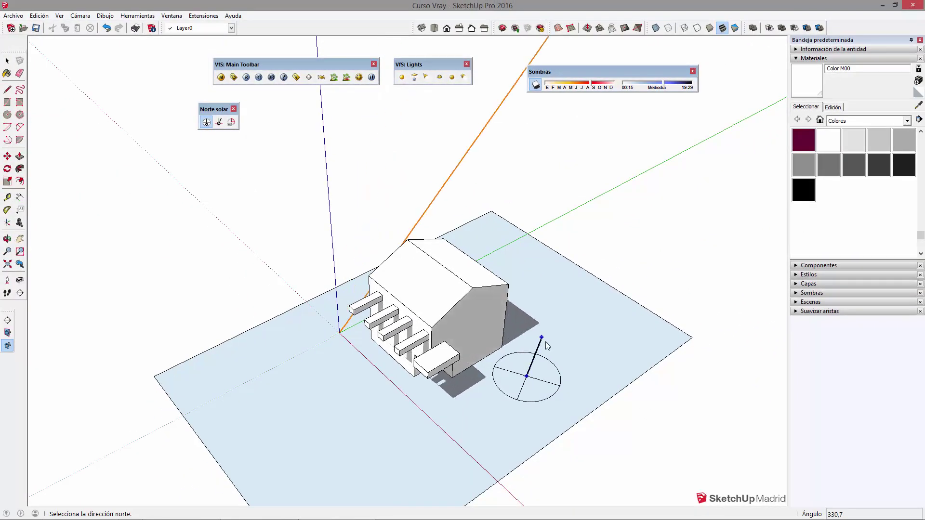
pyautogui.click(589, 372)
pyautogui.moveTo(465, 340)
pyautogui.mouseDown(button='middle')
pyautogui.moveTo(496, 261)
pyautogui.moveTo(482, 374)
pyautogui.mouseUp(button='middle')
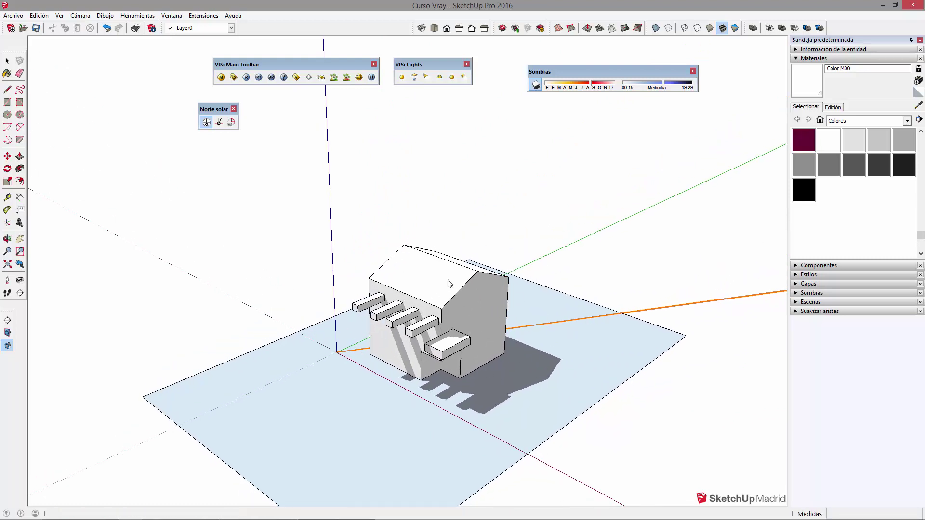
# Finish setting solar north, zoom in close on the house, and close the V-Ray progress window.
pyautogui.click(206, 122)
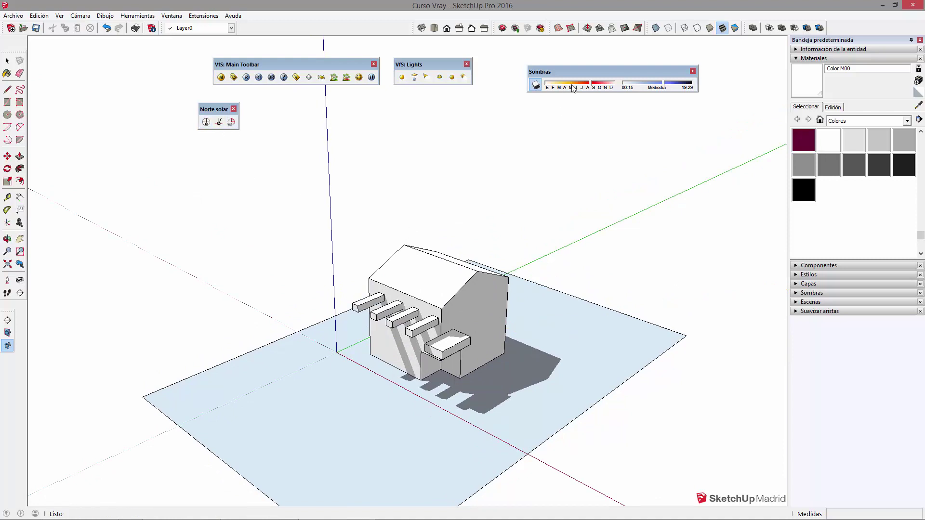
pyautogui.scroll(3, 394, 429)
pyautogui.scroll(3, 394, 429)
pyautogui.scroll(2, 502, 368)
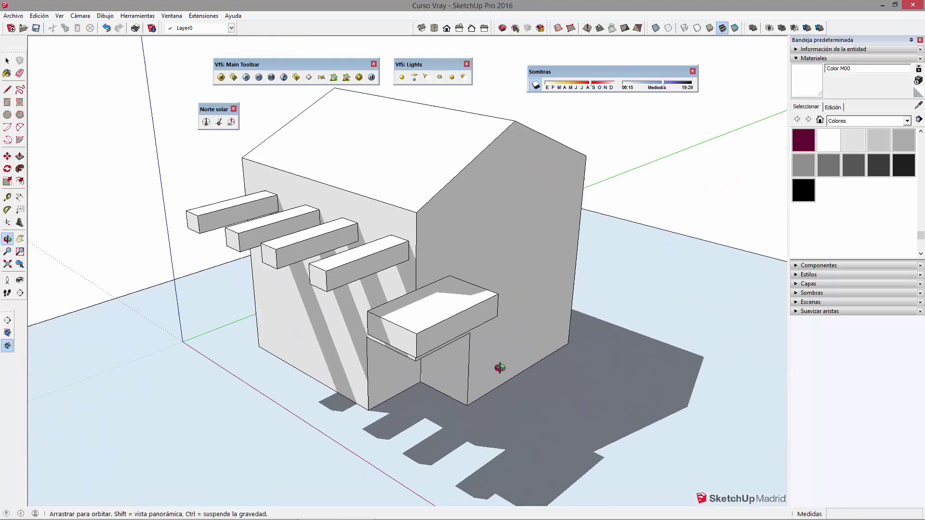
pyautogui.moveTo(501, 367); pyautogui.dragTo(522, 312, button='middle')
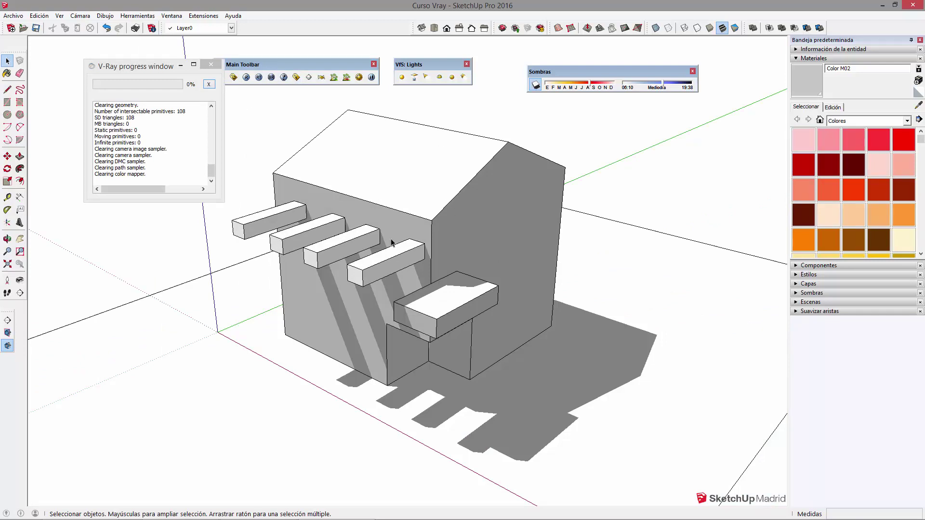
pyautogui.click(210, 64)
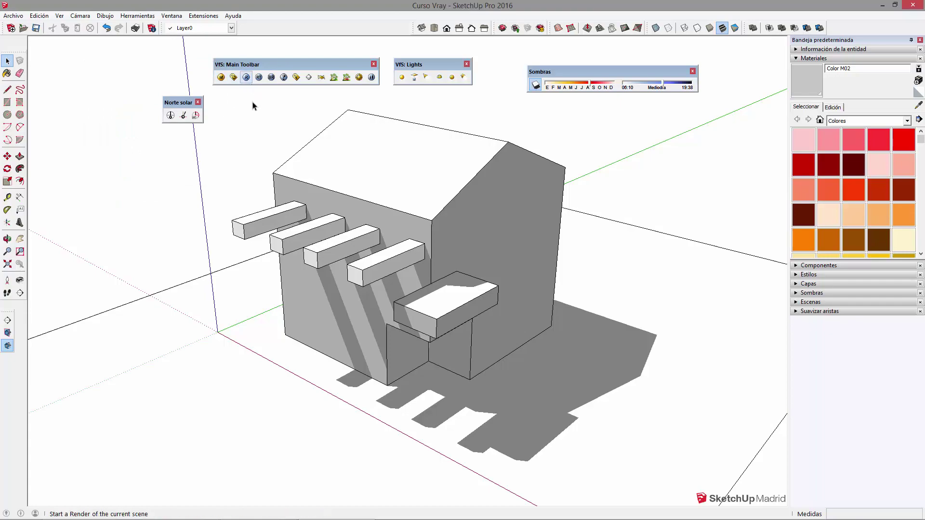
# Render the view with V-Ray and keep the 800 x 600 frame buffer beside the model.
pyautogui.click(247, 77)
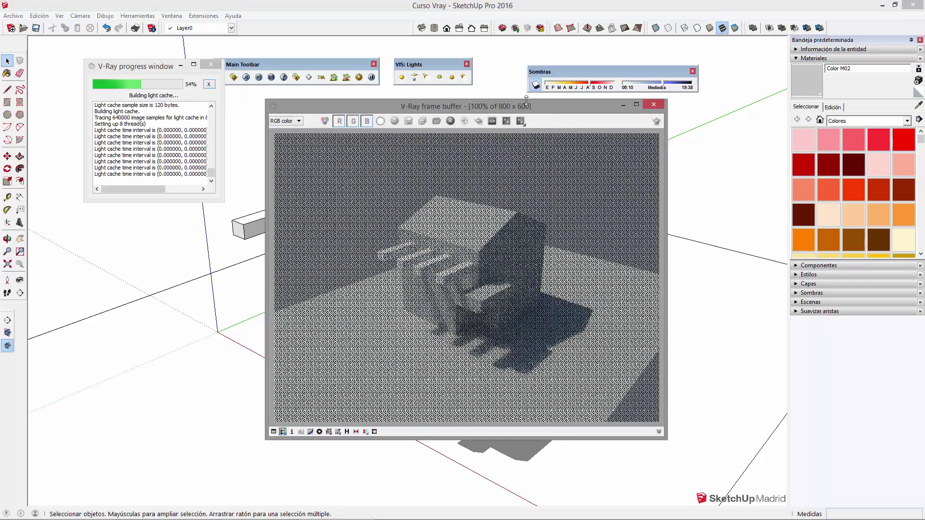
pyautogui.moveTo(526, 100); pyautogui.dragTo(774, 52)
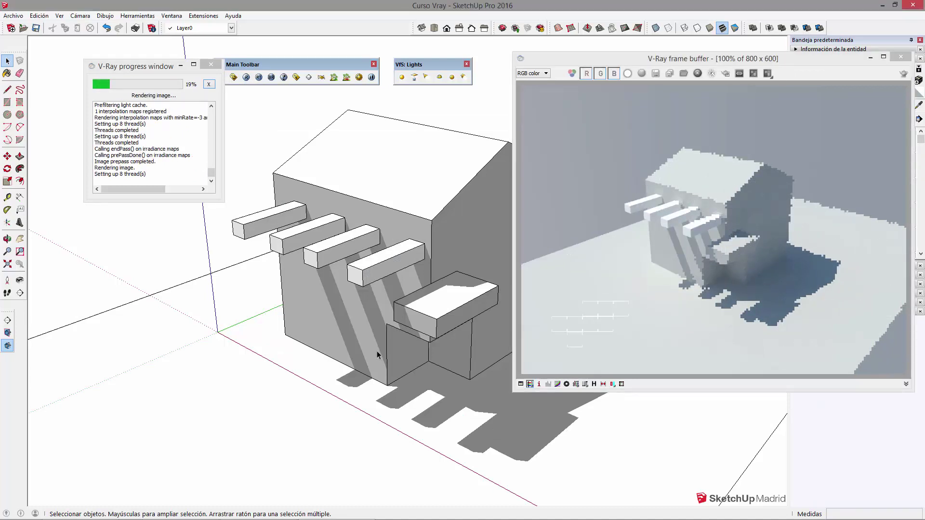
pyautogui.scroll(1, 397, 412)
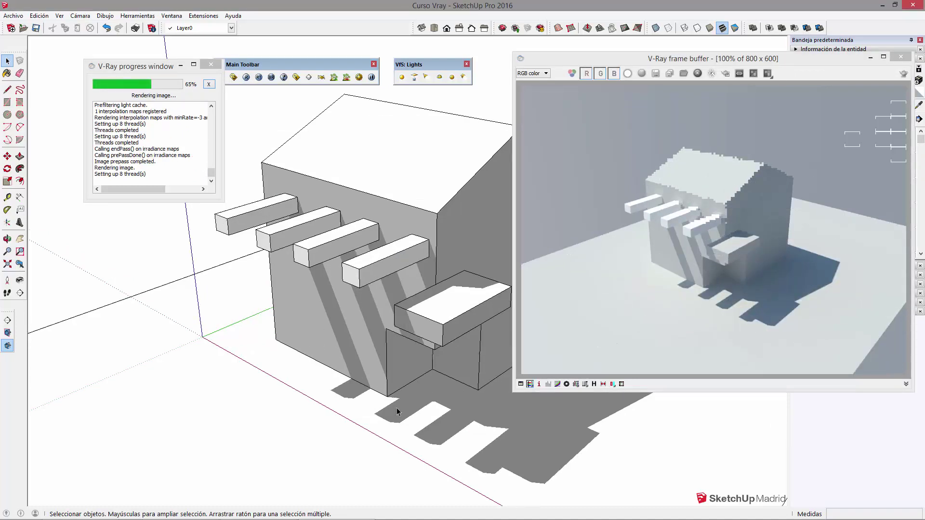
pyautogui.moveTo(485, 315)
pyautogui.mouseDown(button='middle')
pyautogui.moveTo(452, 274)
pyautogui.moveTo(400, 317)
pyautogui.mouseUp(button='middle')
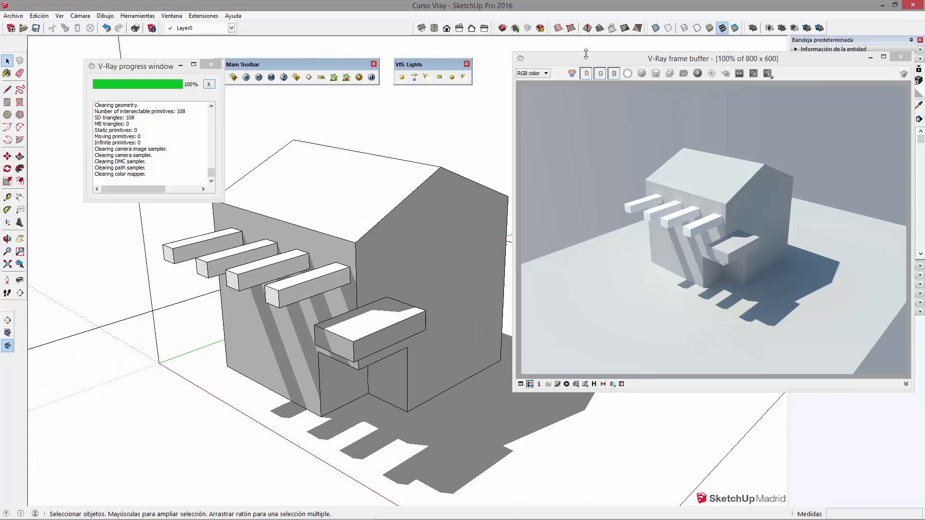
pyautogui.moveTo(586, 53); pyautogui.dragTo(586, 61)
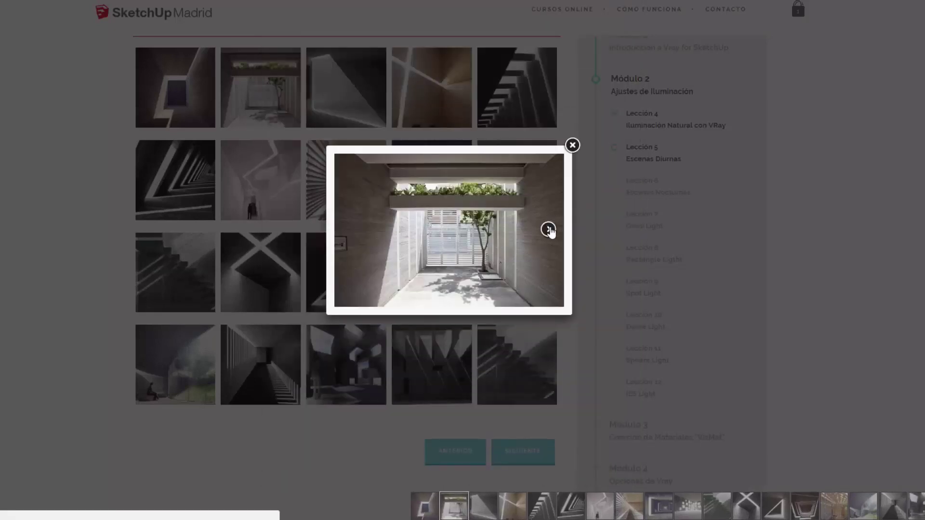
# Advance two images through the course gallery of daylit concrete interiors.
pyautogui.click(550, 229)
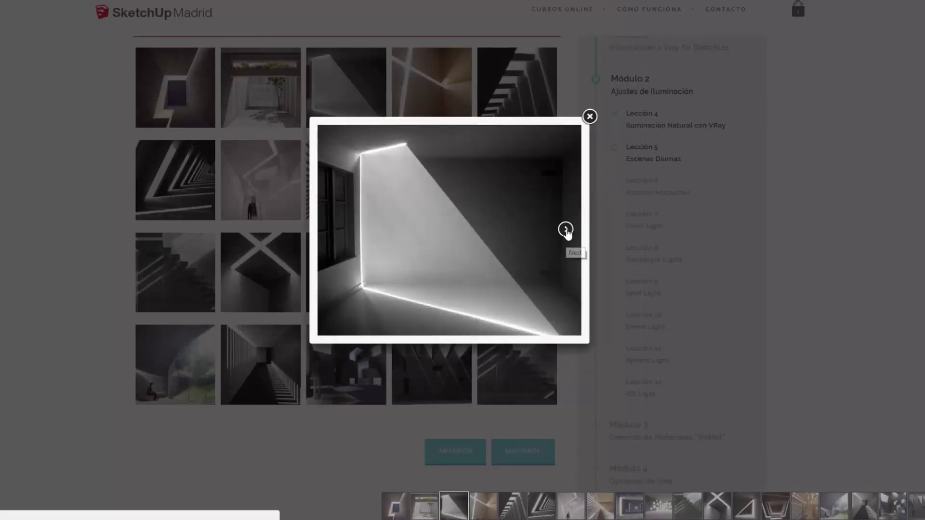
pyautogui.click(566, 228)
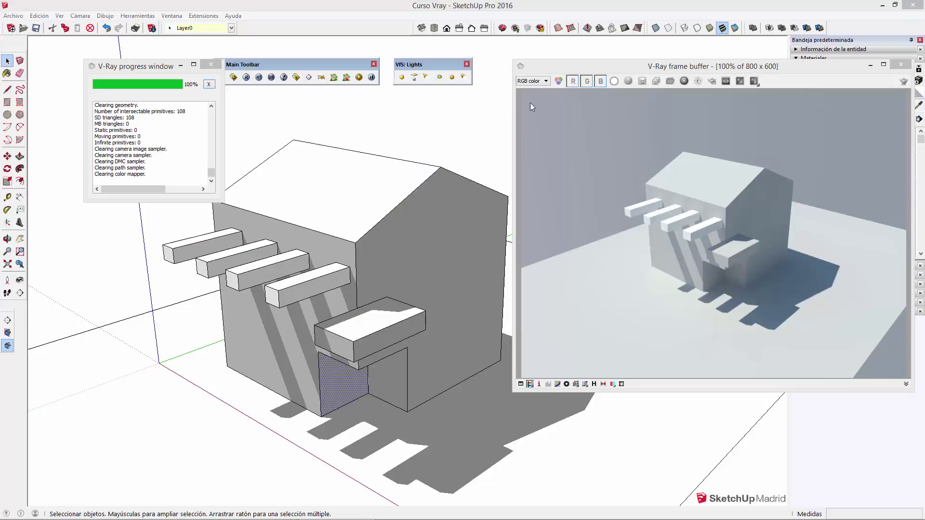
# Move the sun time slightly earlier, reframe the model, and start a V-Ray render.
pyautogui.click(643, 88)
pyautogui.moveTo(643, 88); pyautogui.dragTo(671, 86)
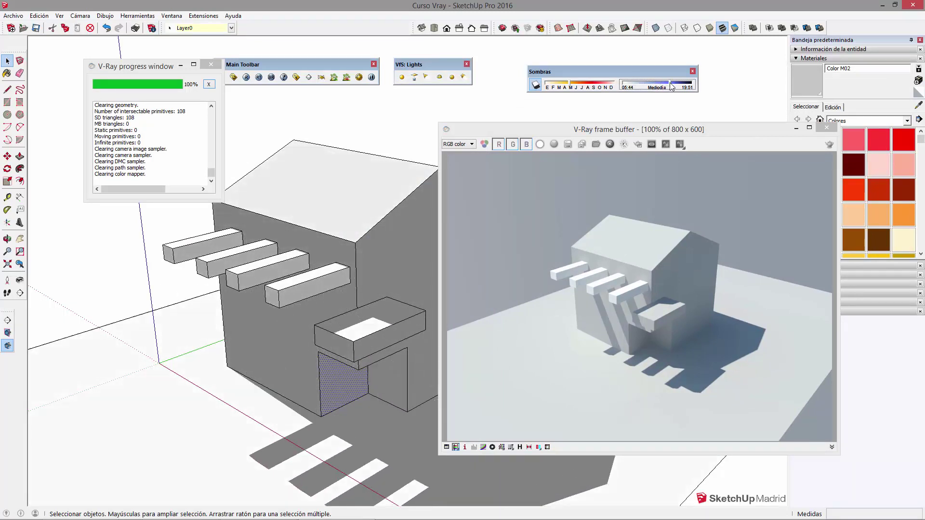
pyautogui.moveTo(698, 129); pyautogui.dragTo(761, 117)
pyautogui.moveTo(433, 270)
pyautogui.mouseDown(button='middle')
pyautogui.moveTo(480, 262)
pyautogui.moveTo(358, 340)
pyautogui.mouseUp(button='middle')
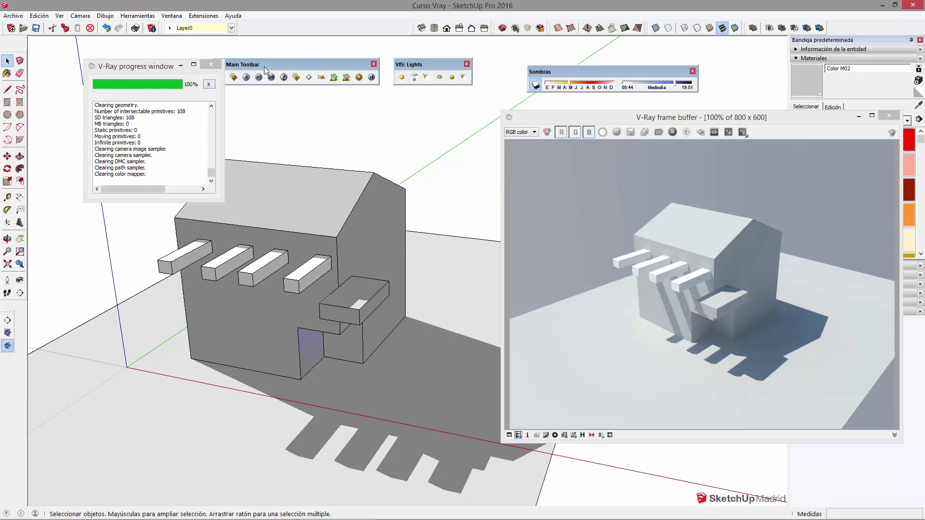
pyautogui.click(250, 76)
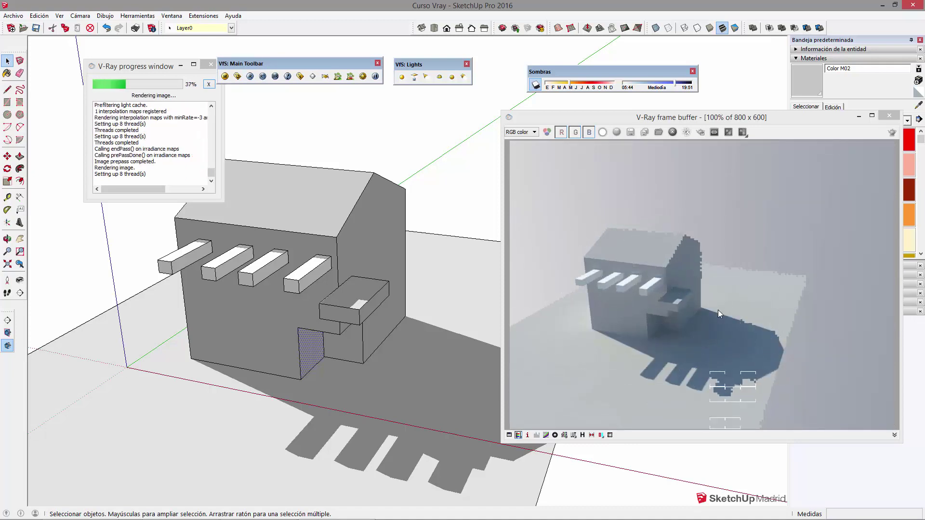
# Shift the shadow date toward midsummer with longer shadows, re-render, and close the finished render.
pyautogui.click(582, 89)
pyautogui.click(658, 87)
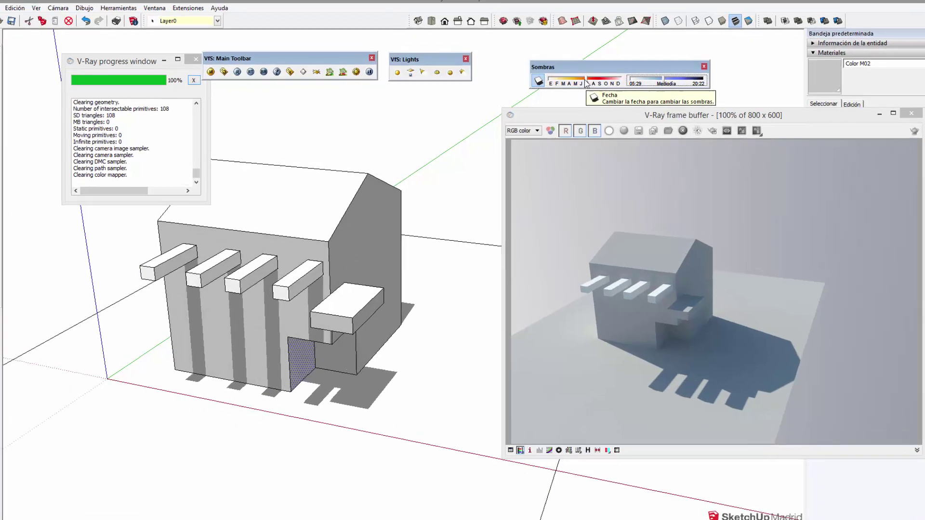
pyautogui.click(582, 87)
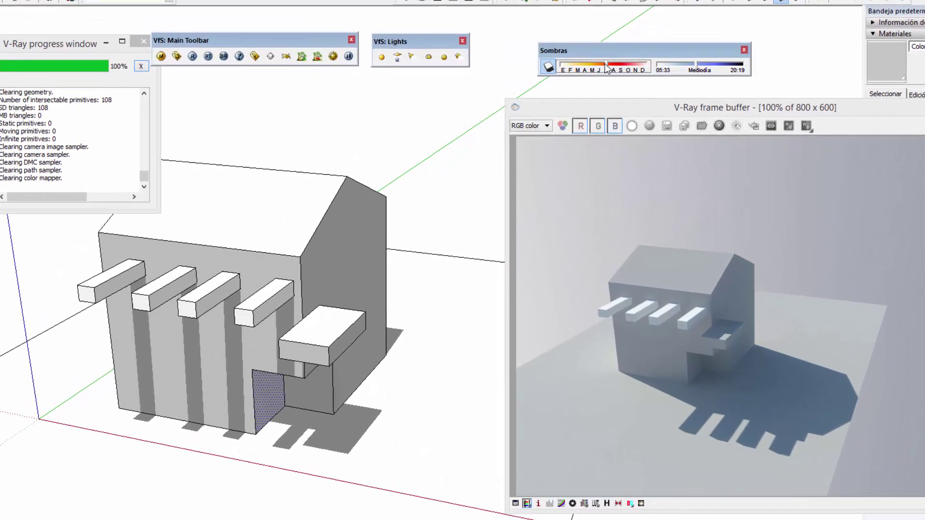
pyautogui.moveTo(606, 69); pyautogui.dragTo(603, 68)
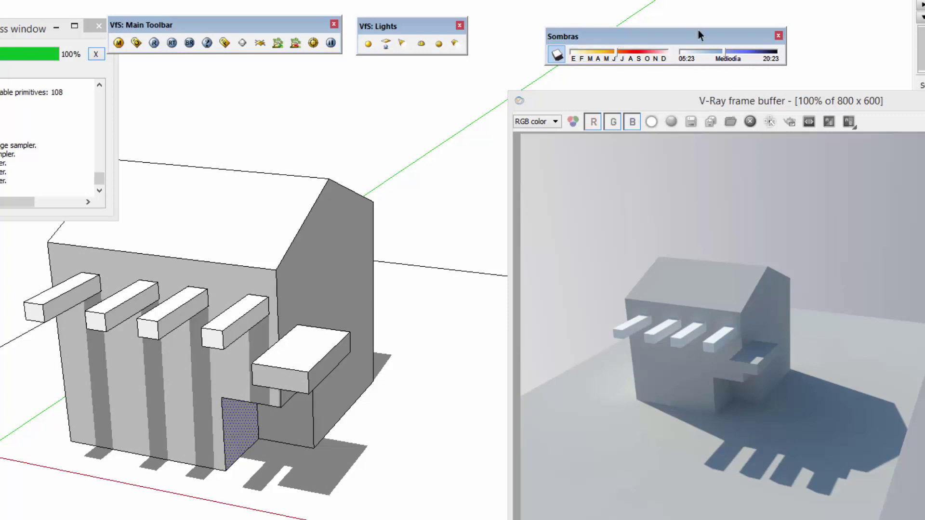
pyautogui.moveTo(731, 58); pyautogui.dragTo(724, 56)
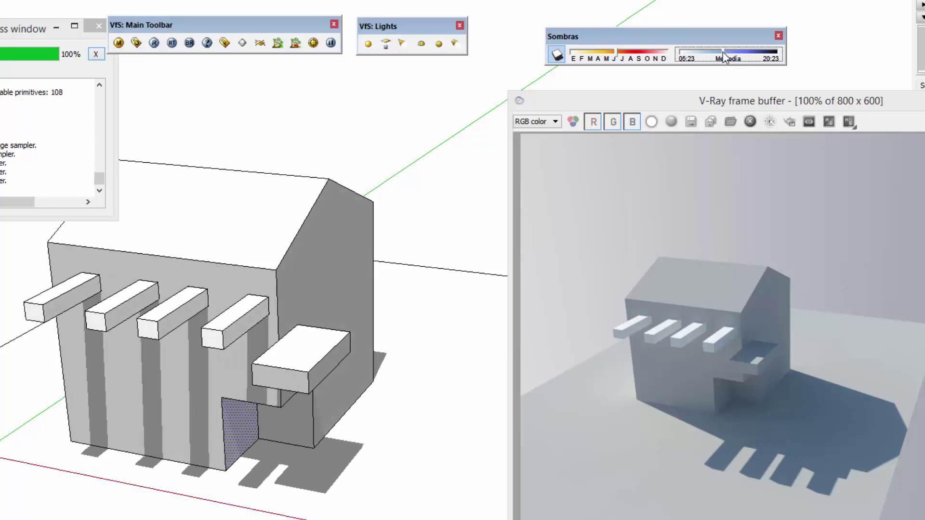
pyautogui.click(154, 43)
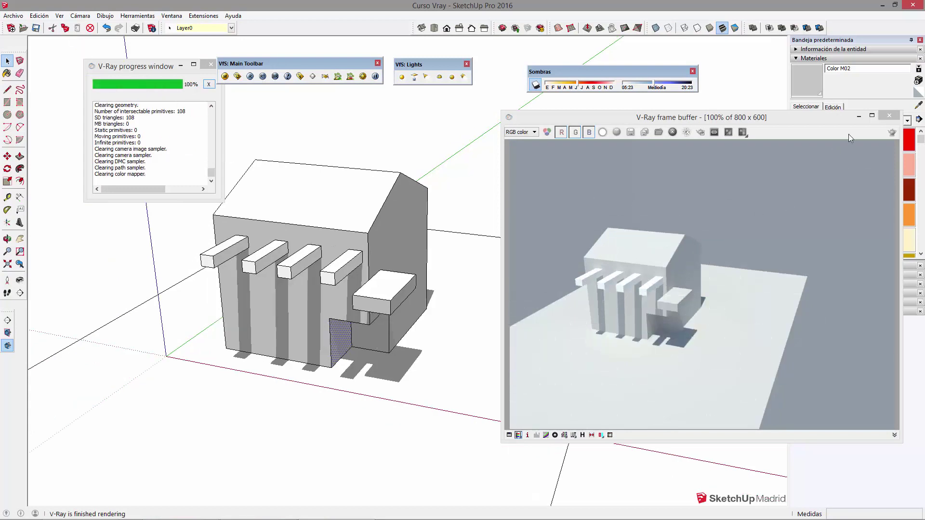
pyautogui.click(891, 116)
# Draw a rectangle beside the house and extrude it into a box.
pyautogui.moveTo(516, 241)
pyautogui.mouseDown(button='middle')
pyautogui.moveTo(503, 314)
pyautogui.moveTo(350, 381)
pyautogui.moveTo(464, 305)
pyautogui.mouseUp(button='middle')
pyautogui.scroll(-3, 504, 314)
pyautogui.press('r')
pyautogui.click(448, 279)
pyautogui.click(657, 336)
pyautogui.scroll(1, 610, 336)
pyautogui.press('p')
pyautogui.click(547, 337)
pyautogui.click(549, 254)
pyautogui.moveTo(550, 254)
pyautogui.mouseDown(button='middle')
pyautogui.moveTo(617, 299)
pyautogui.moveTo(413, 242)
pyautogui.mouseUp(button='middle')
# Offset the box's front face and push it in to hollow out the room.
pyautogui.press('f')
pyautogui.click(376, 232)
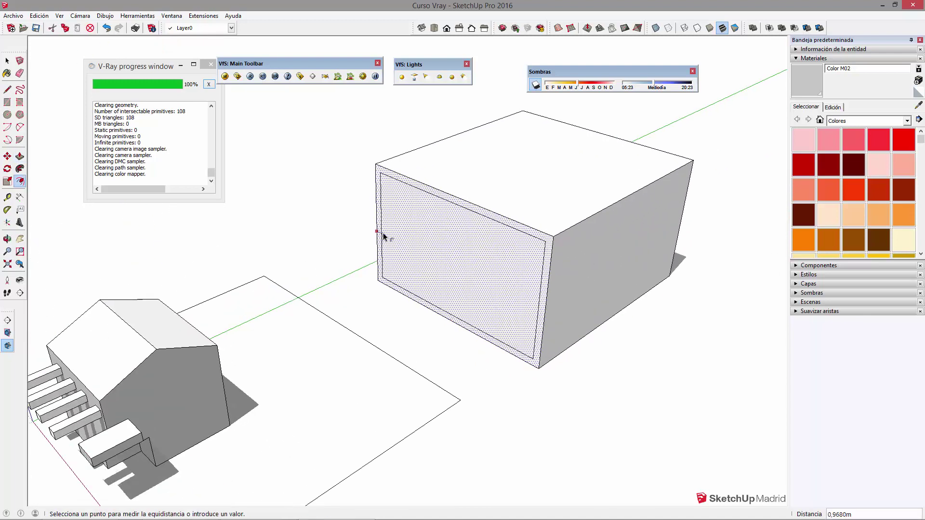
pyautogui.press('p')
pyautogui.click(438, 274)
pyautogui.click(475, 275)
pyautogui.moveTo(475, 275)
pyautogui.mouseDown(button='middle')
pyautogui.moveTo(549, 268)
pyautogui.moveTo(467, 320)
pyautogui.mouseUp(button='middle')
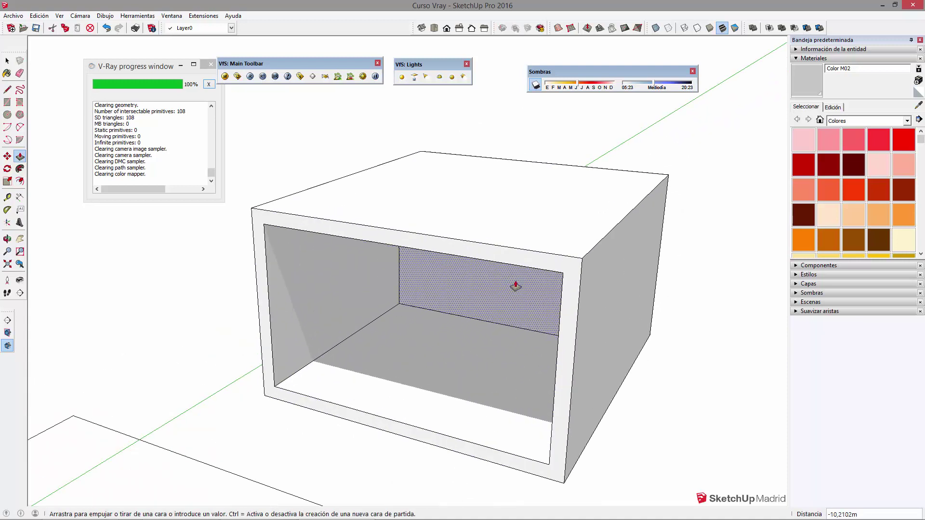
pyautogui.scroll(3, 516, 285)
pyautogui.moveTo(464, 274); pyautogui.dragTo(490, 304, button='middle')
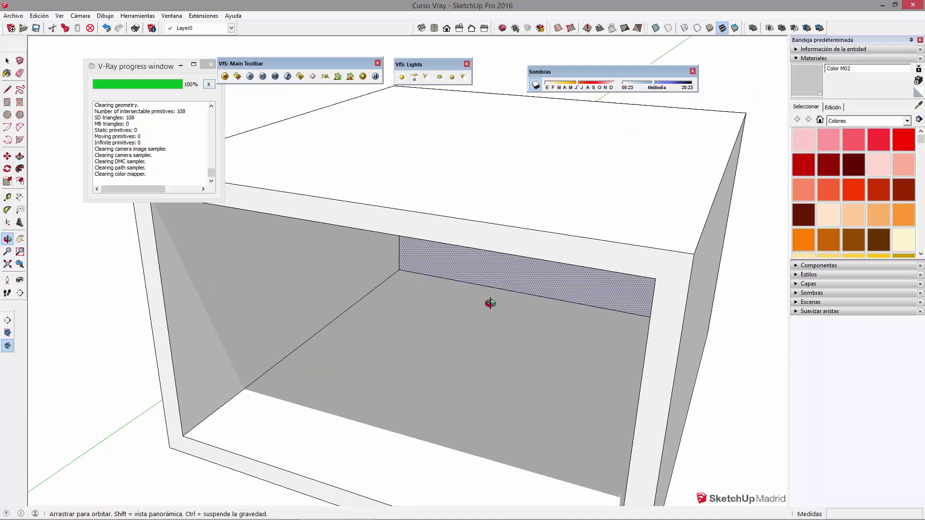
# Cut a rectangular skylight down through the roof.
pyautogui.press('r')
pyautogui.click(364, 111)
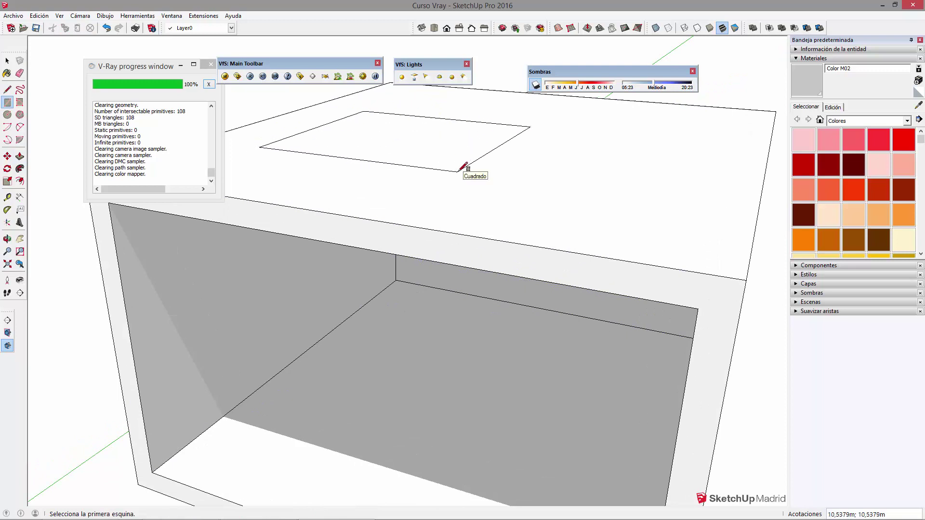
pyautogui.click(457, 171)
pyautogui.press('p')
pyautogui.moveTo(430, 153); pyautogui.dragTo(426, 236)
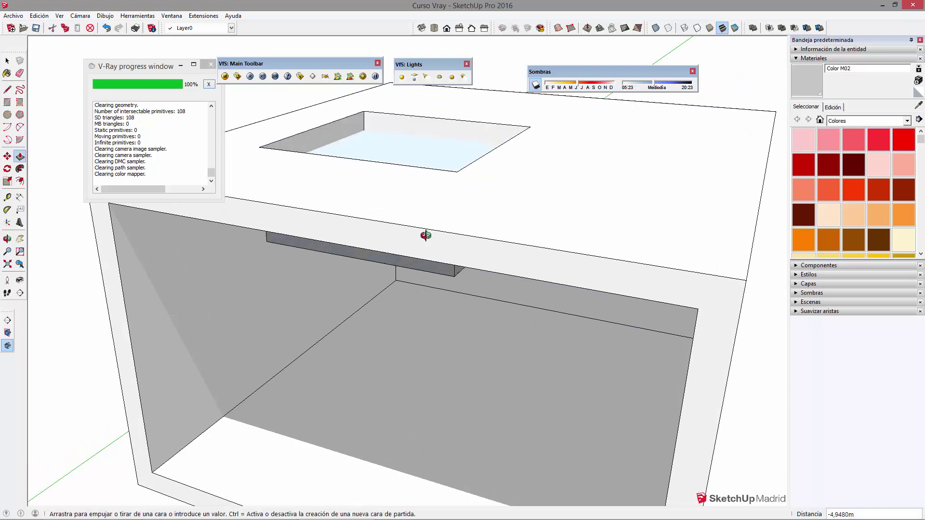
pyautogui.moveTo(426, 236); pyautogui.dragTo(462, 158, button='middle')
pyautogui.click(470, 148)
# Extrude a small shelf out from the back wall.
pyautogui.press('space')
pyautogui.press('o')
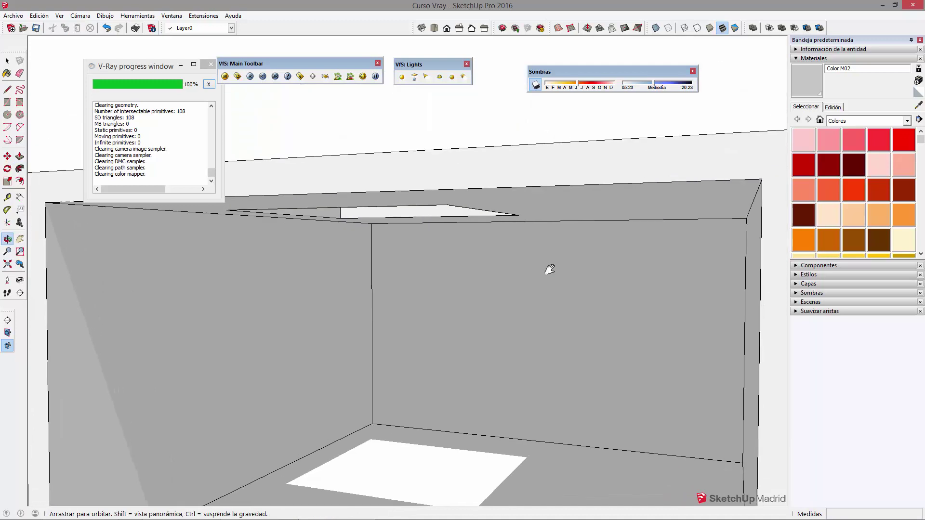
pyautogui.moveTo(549, 269); pyautogui.dragTo(555, 233)
pyautogui.press('space')
pyautogui.press('r')
pyautogui.click(404, 264)
pyautogui.click(453, 282)
pyautogui.press('p')
pyautogui.moveTo(439, 277); pyautogui.dragTo(402, 282)
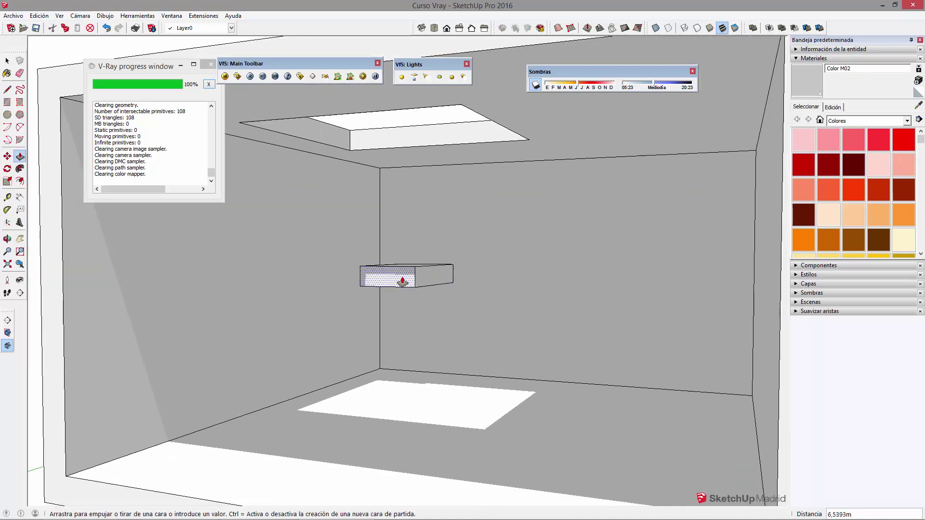
pyautogui.click(407, 279)
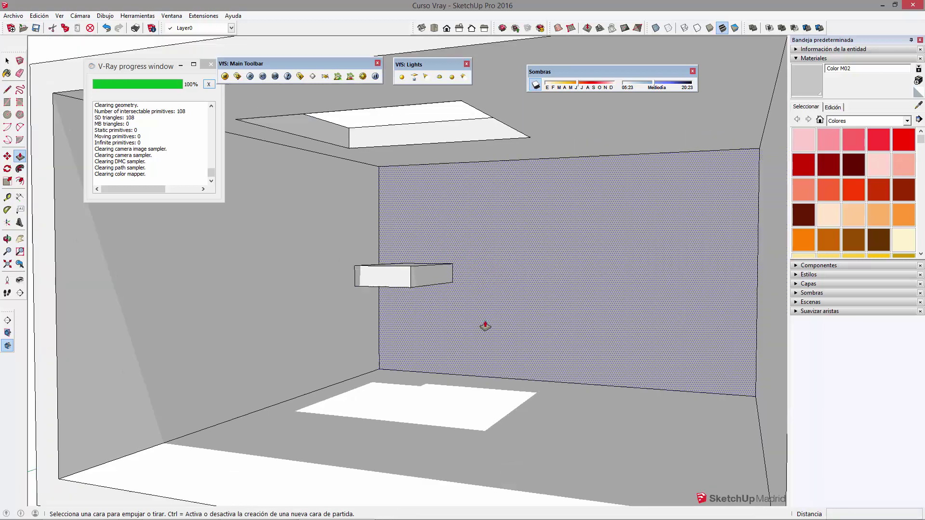
# Extrude the room's front frame face and select the room floor.
pyautogui.scroll(-5, 485, 326)
pyautogui.click(573, 383)
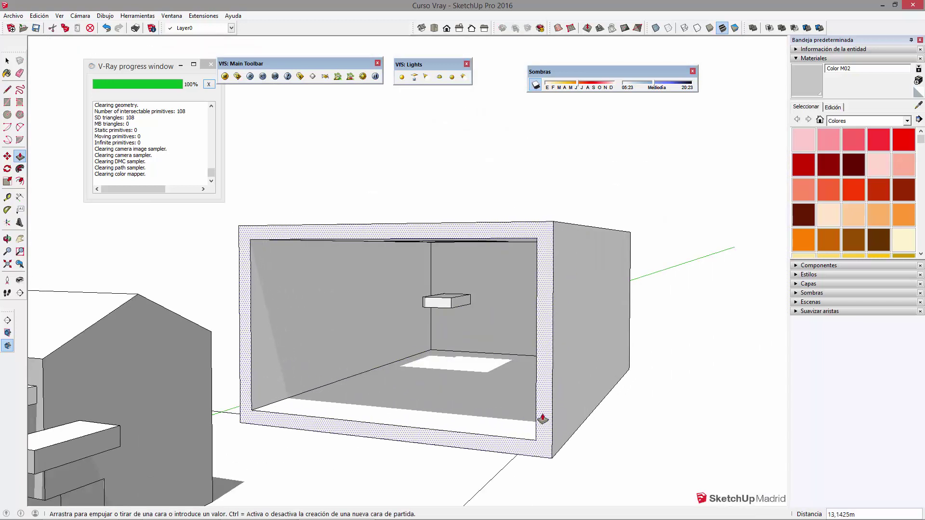
pyautogui.click(543, 418)
pyautogui.press('space')
pyautogui.scroll(5, 450, 357)
pyautogui.scroll(3, 438, 391)
pyautogui.click(437, 391)
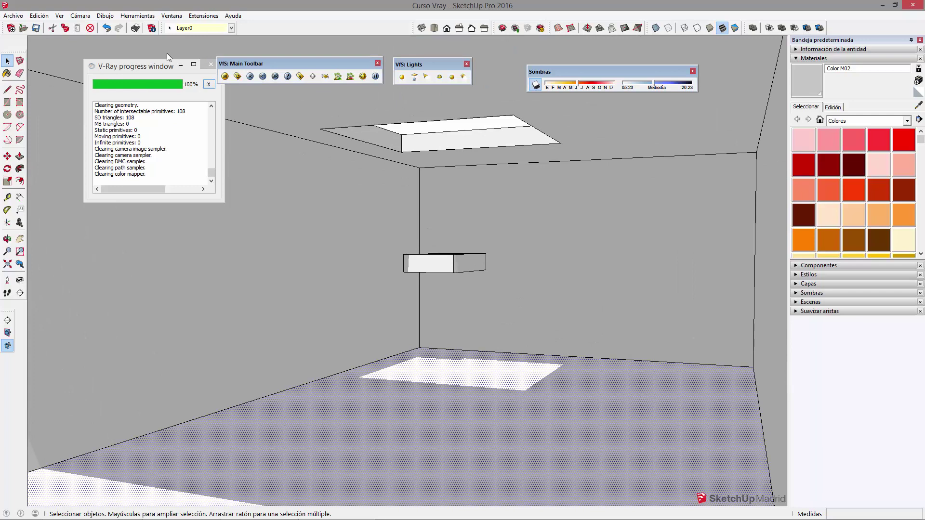
# Import ConcreteNew0047_2_S as a texture on the floor and paint the walls with it.
pyautogui.click(13, 15)
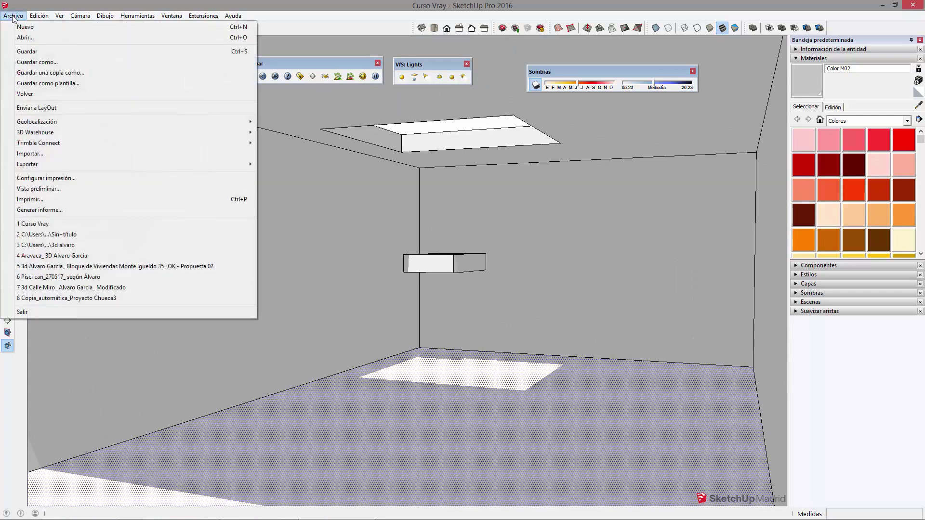
pyautogui.click(58, 153)
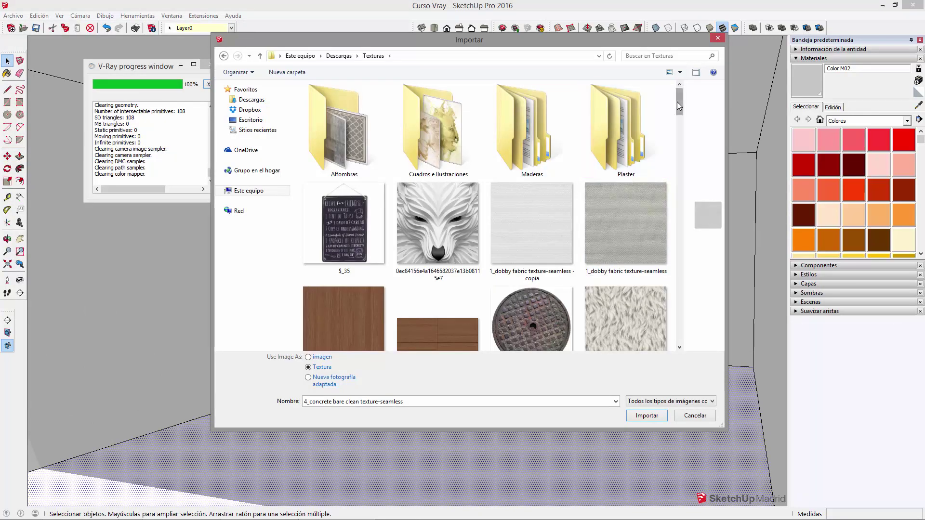
pyautogui.moveTo(677, 102); pyautogui.dragTo(680, 122)
pyautogui.scroll(1, 680, 121)
pyautogui.scroll(1, 681, 120)
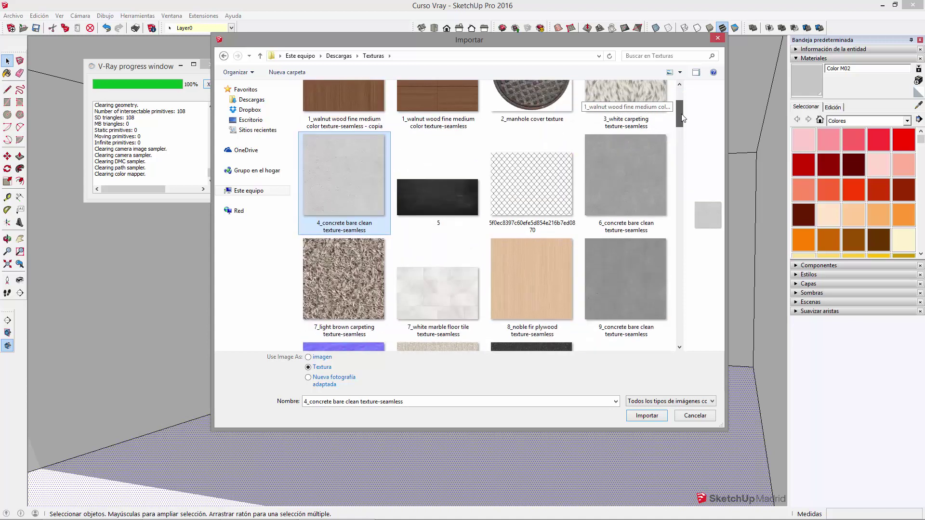
pyautogui.moveTo(682, 119); pyautogui.dragTo(673, 259)
pyautogui.click(453, 209)
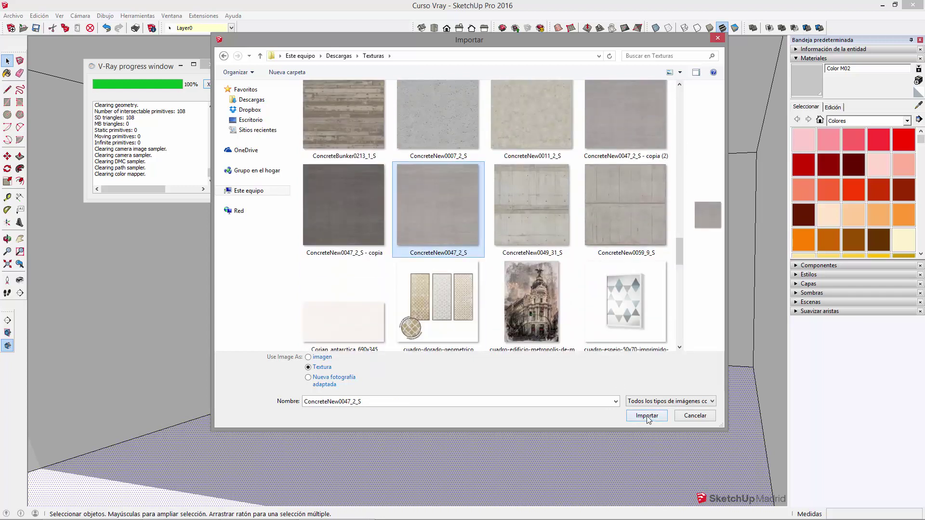
pyautogui.click(647, 415)
pyautogui.click(399, 399)
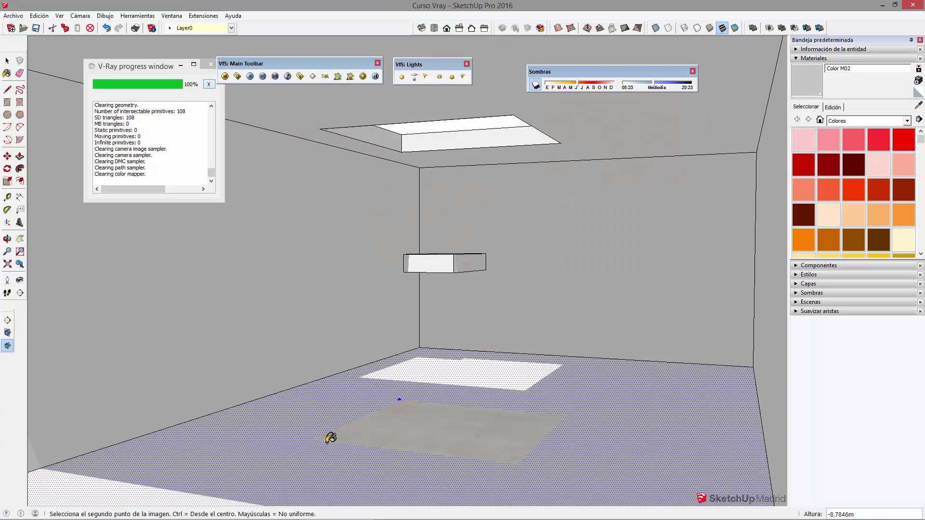
pyautogui.click(330, 437)
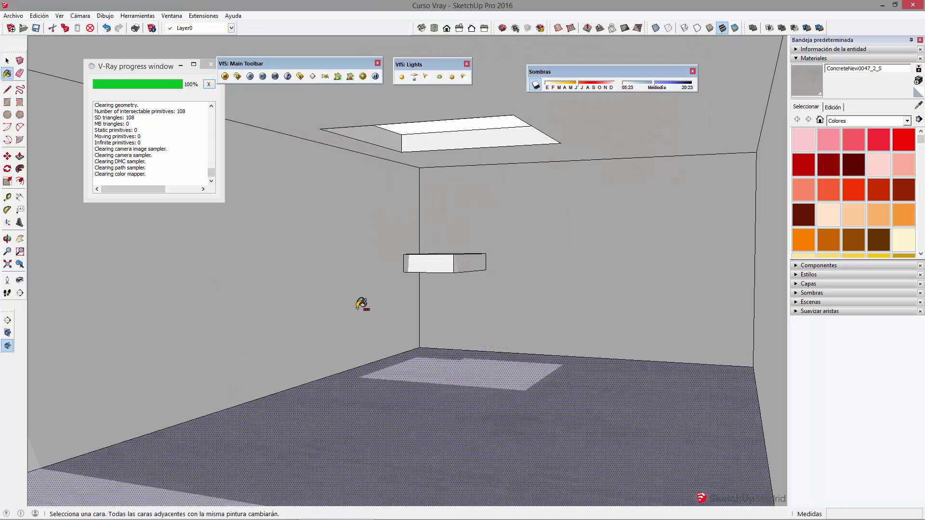
pyautogui.click(359, 304)
# Import the walnut wood texture onto the wall shelf.
pyautogui.press('space')
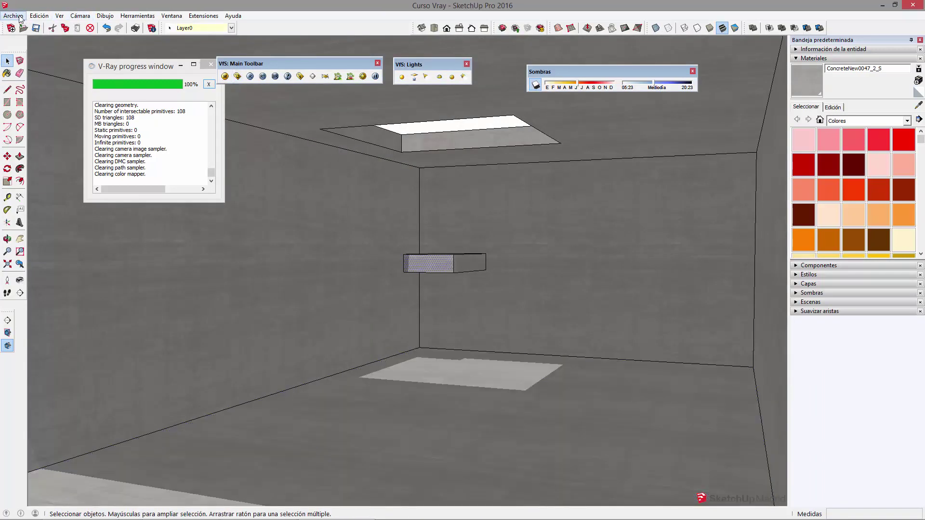
pyautogui.click(15, 15)
pyautogui.click(72, 154)
pyautogui.click(390, 178)
pyautogui.click(647, 417)
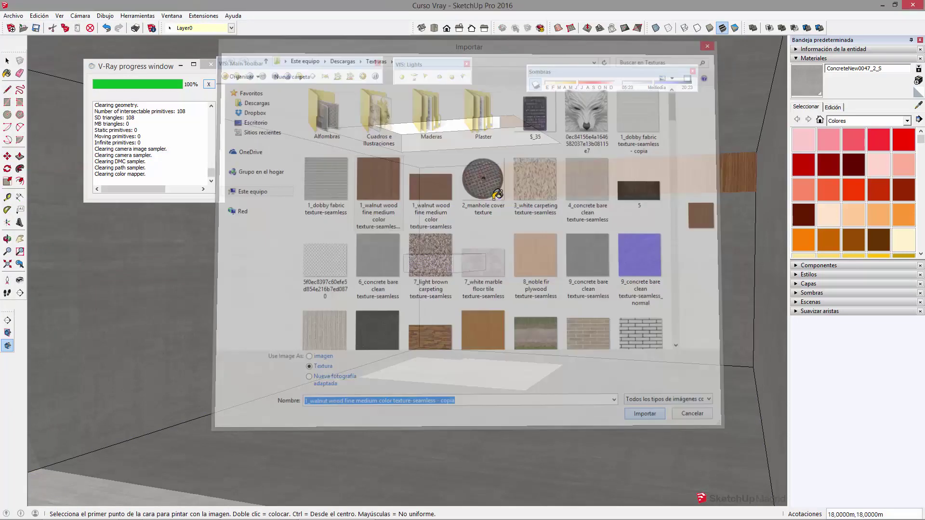
pyautogui.click(410, 268)
pyautogui.click(438, 263)
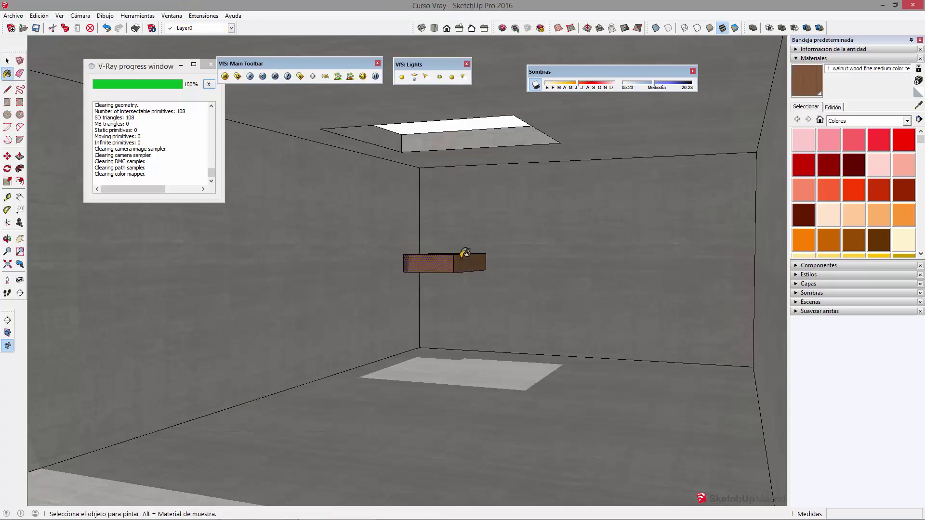
# Draw and extrude a larger lower shelf and paint it walnut.
pyautogui.press('r')
pyautogui.click(350, 302)
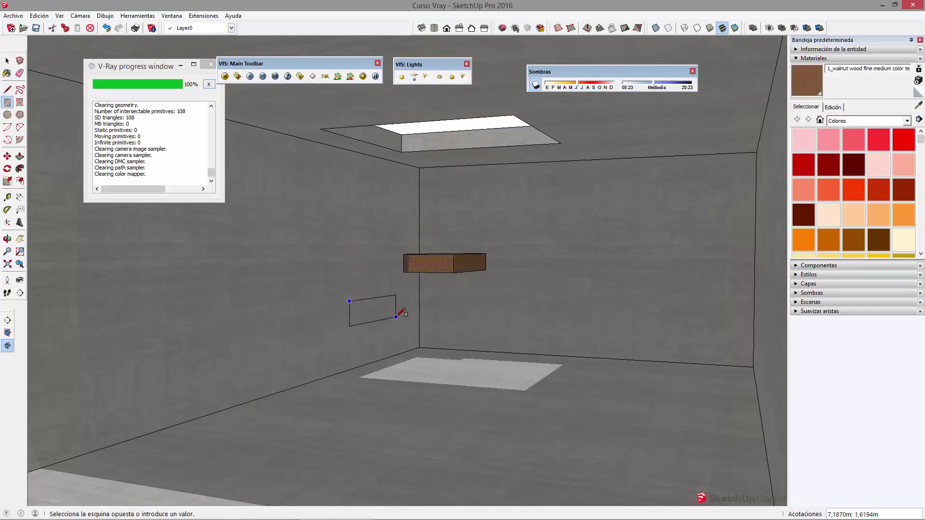
pyautogui.click(403, 309)
pyautogui.press('p')
pyautogui.moveTo(378, 308); pyautogui.dragTo(465, 314)
pyautogui.press('b')
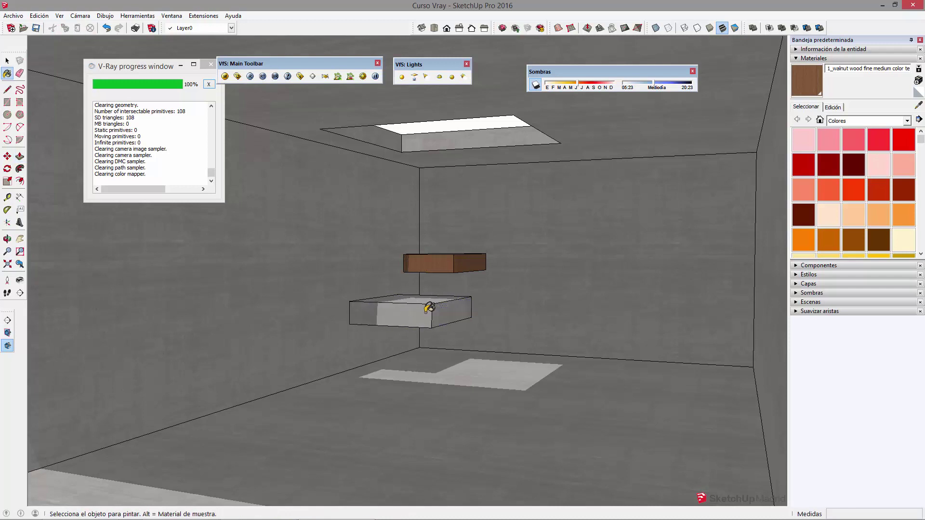
pyautogui.click(429, 310)
pyautogui.scroll(3, 443, 304)
pyautogui.scroll(2, 443, 305)
pyautogui.press('space')
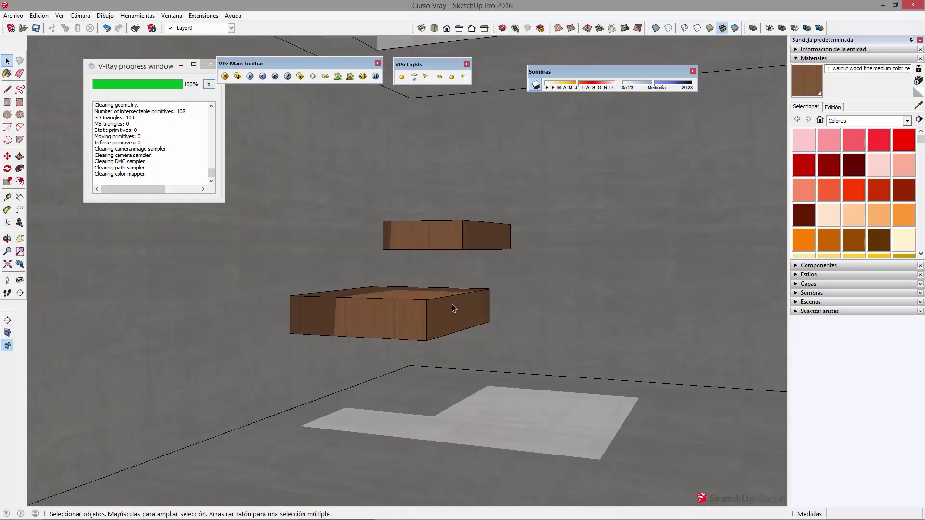
pyautogui.moveTo(628, 273); pyautogui.dragTo(555, 270, button='middle')
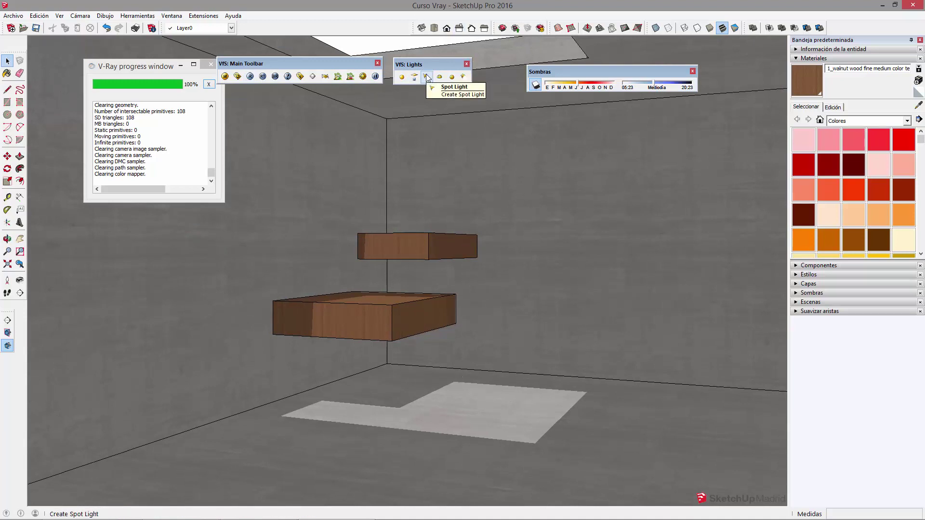
# Shift the shadow date to a 05:41 sunrise and 19:54 sunset, moving the floor light patch.
pyautogui.moveTo(434, 68); pyautogui.dragTo(440, 73)
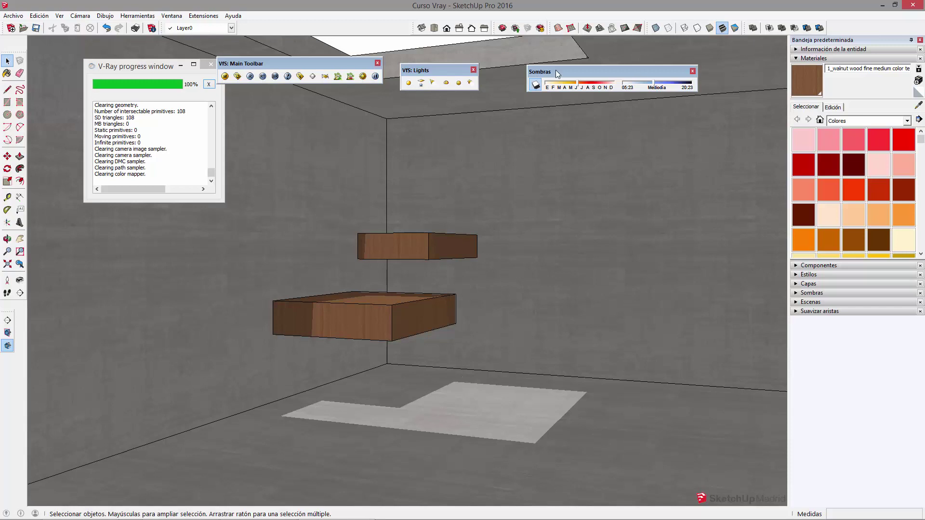
pyautogui.moveTo(613, 72); pyautogui.dragTo(606, 68)
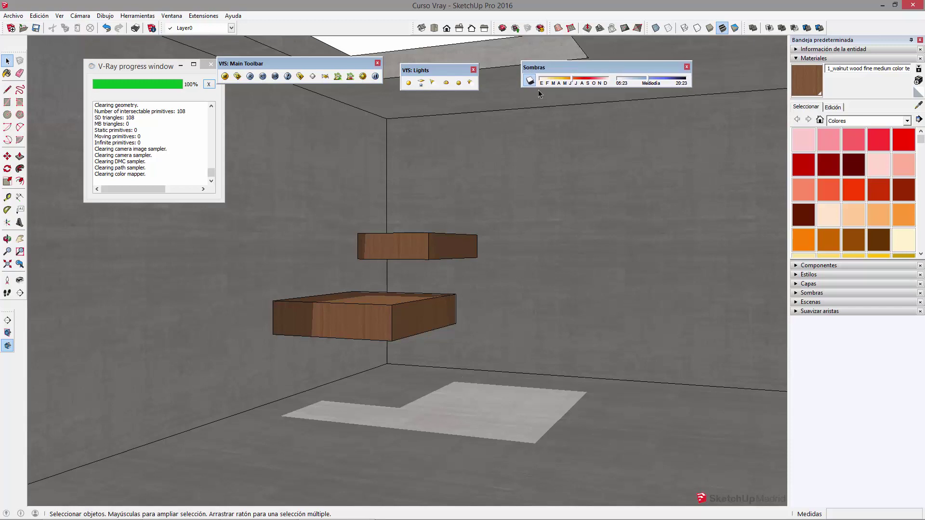
pyautogui.moveTo(577, 80); pyautogui.dragTo(565, 81)
pyautogui.moveTo(632, 81); pyautogui.dragTo(650, 80)
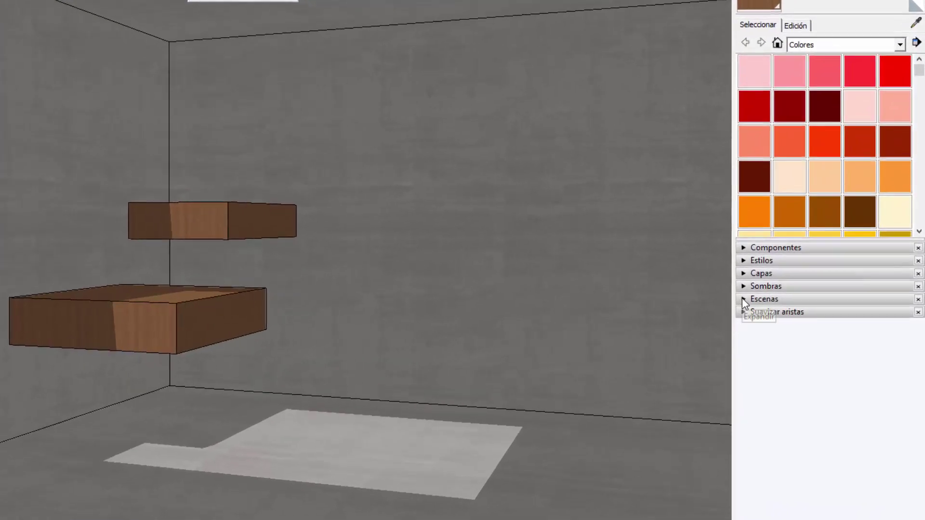
# Save the current view as a new scene and make a small rectangle into a group.
pyautogui.click(743, 299)
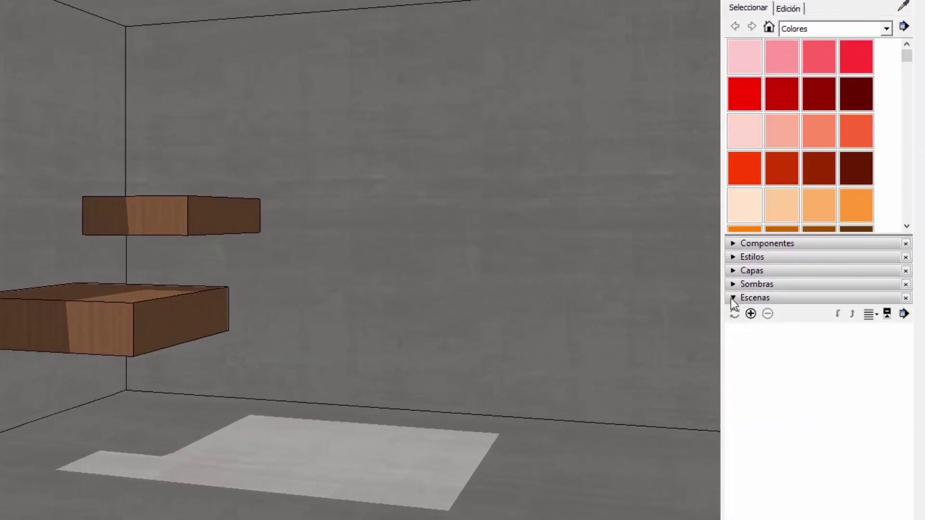
pyautogui.click(751, 314)
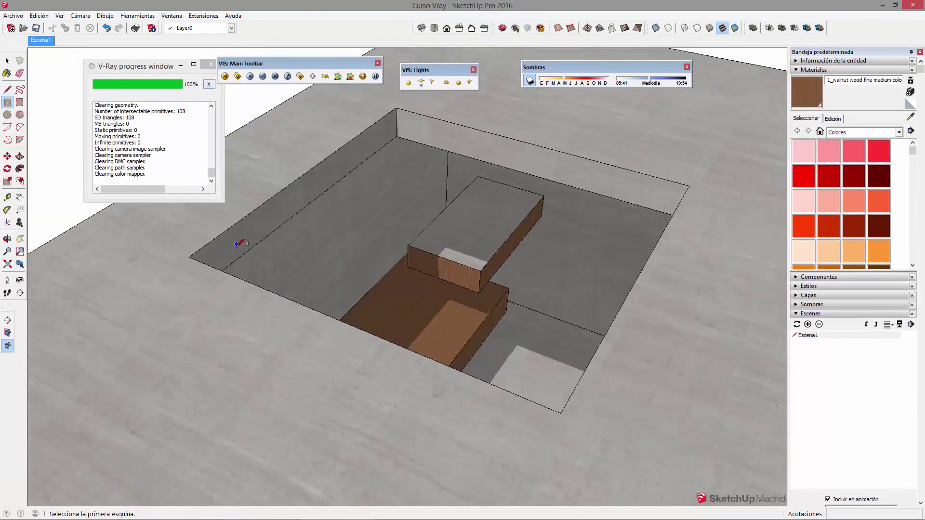
pyautogui.click(228, 259)
pyautogui.scroll(2, 236, 227)
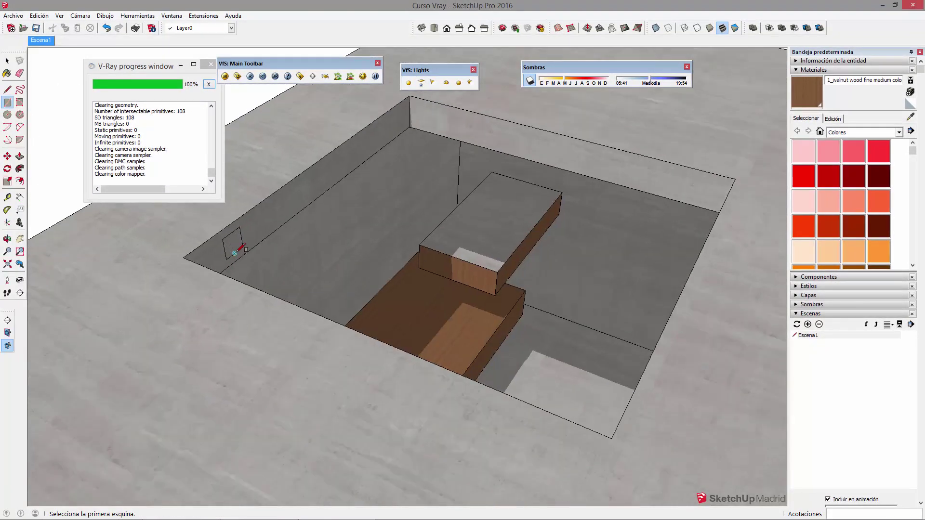
pyautogui.scroll(2, 234, 236)
pyautogui.press('space')
pyautogui.rightClick(231, 240)
pyautogui.click(282, 329)
# Extrude the grouped rectangle into a long beam across the roof opening.
pyautogui.rightClick(240, 243)
pyautogui.click(243, 250)
pyautogui.doubleClick(239, 245)
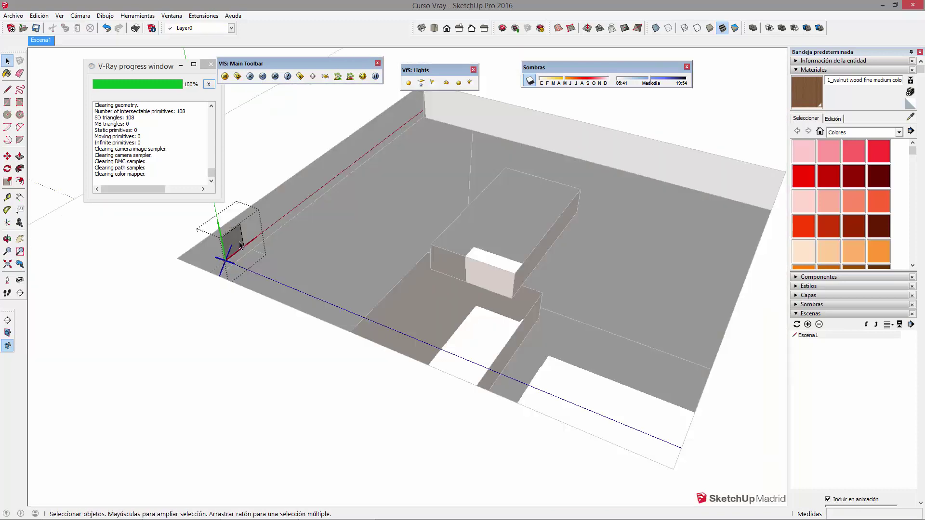
pyautogui.press('p')
pyautogui.click(236, 243)
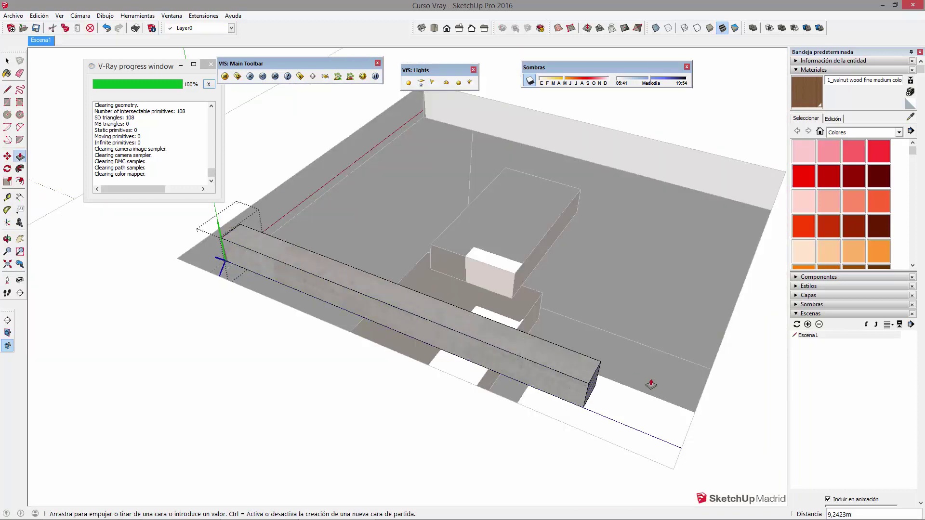
pyautogui.click(696, 410)
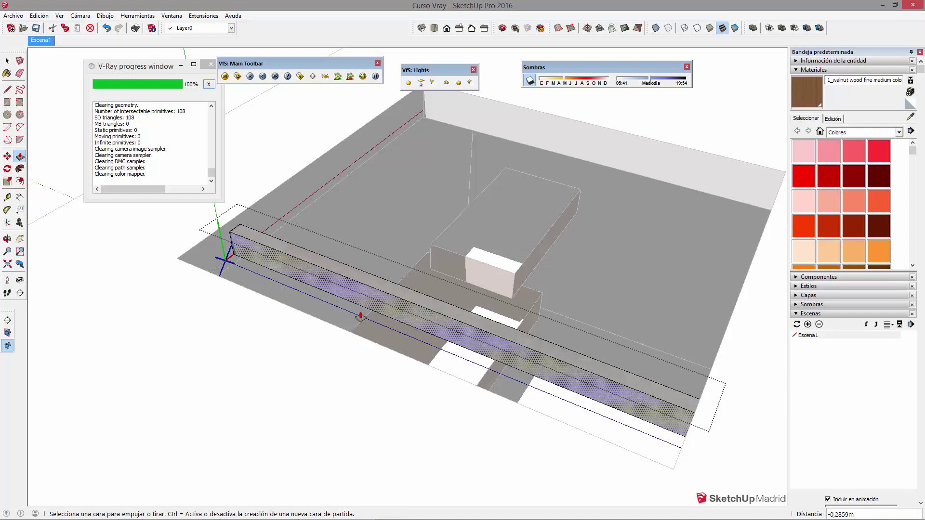
pyautogui.press('space')
pyautogui.press('Escape')
# Copy the beam to the far roof edge, array it /5, and return to Escena1.
pyautogui.press('m')
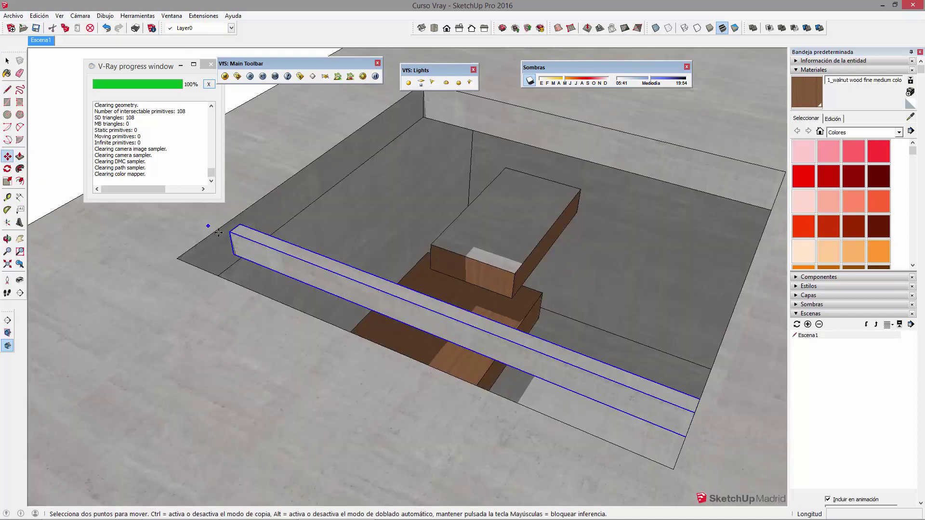
pyautogui.moveTo(227, 215); pyautogui.dragTo(351, 153, button='middle')
pyautogui.click(351, 153)
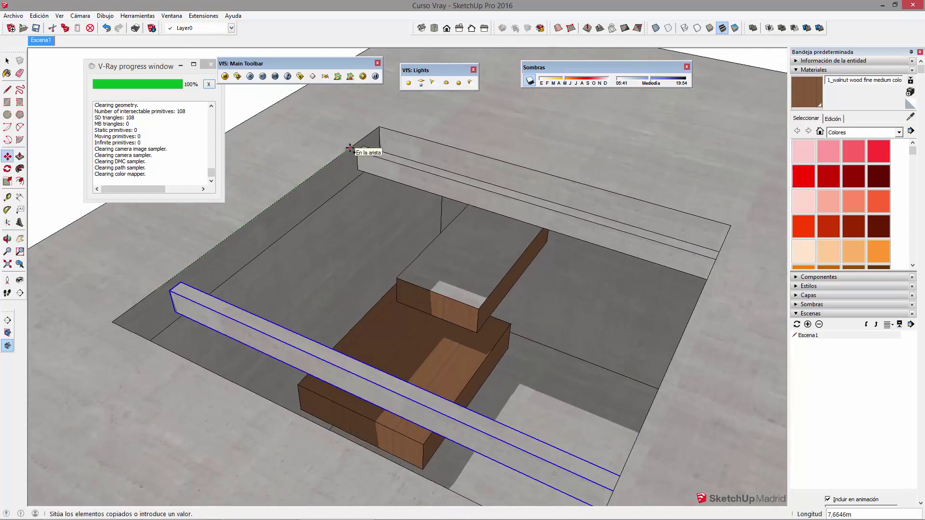
pyautogui.press('Return')
pyautogui.press('space')
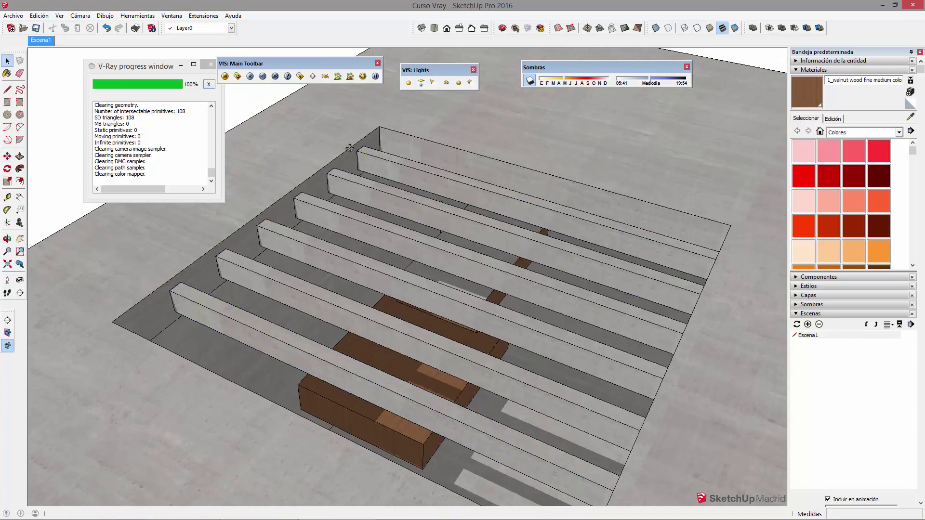
pyautogui.click(43, 41)
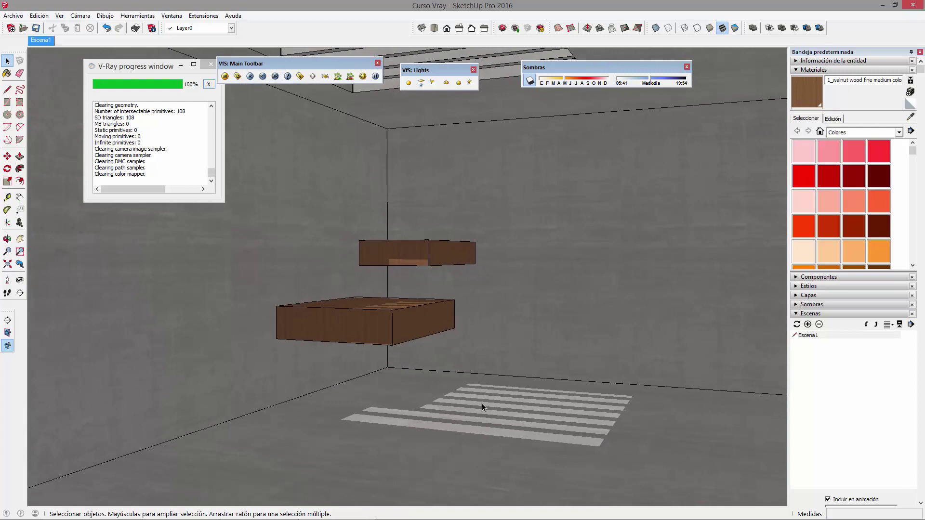
# Select the entire room model and make it a group.
pyautogui.hotkey('ctrl', 'a')
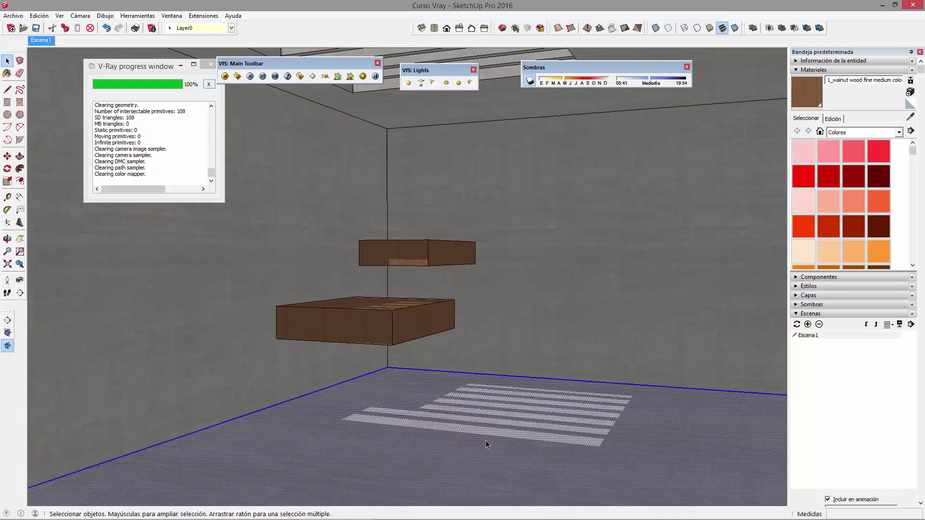
pyautogui.rightClick(485, 442)
pyautogui.click(525, 302)
# Draw a walnut-painted rectangle over the floor light stripes and raise it into a box.
pyautogui.press('r')
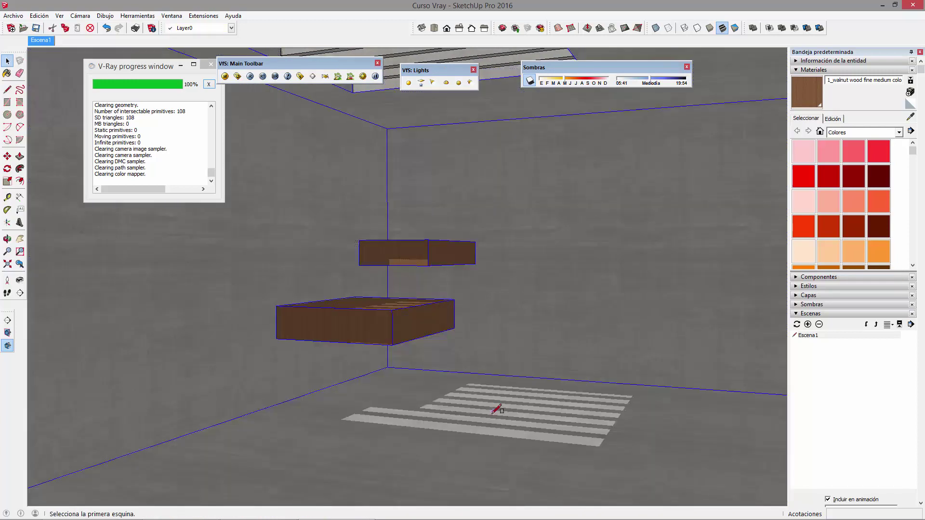
pyautogui.click(490, 413)
pyautogui.click(532, 466)
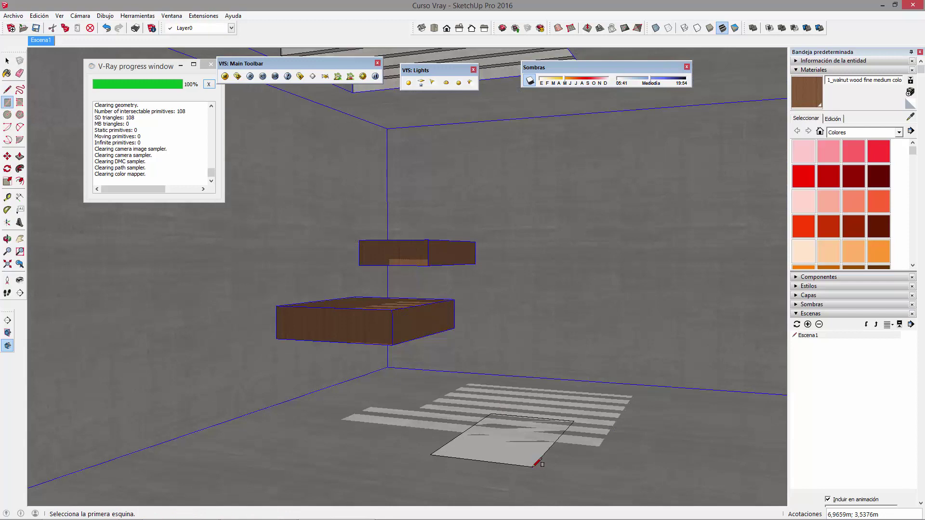
pyautogui.press('b')
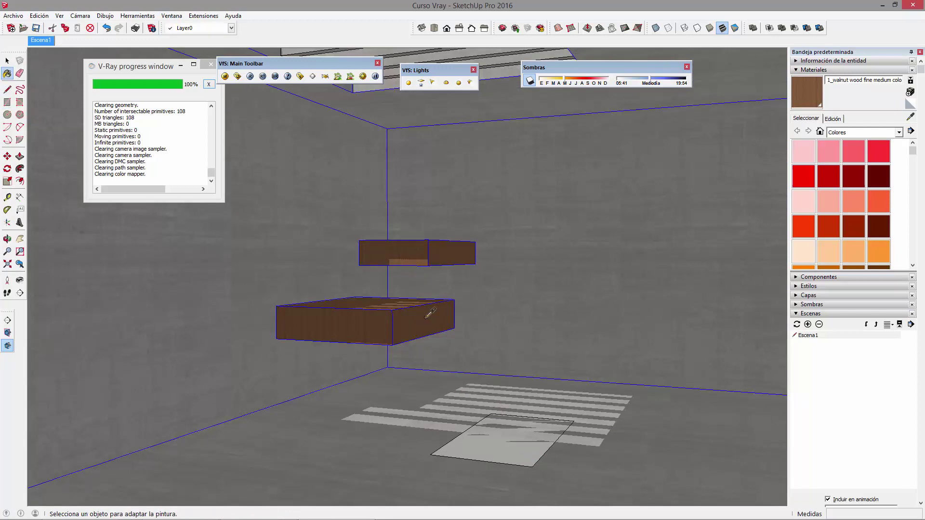
pyautogui.click(494, 429)
pyautogui.press('p')
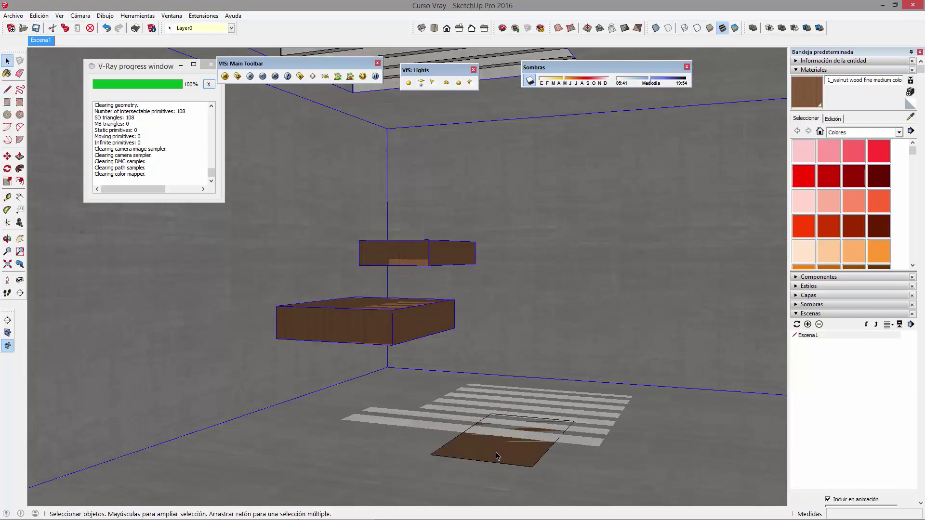
pyautogui.moveTo(500, 450); pyautogui.dragTo(506, 386)
pyautogui.press('space')
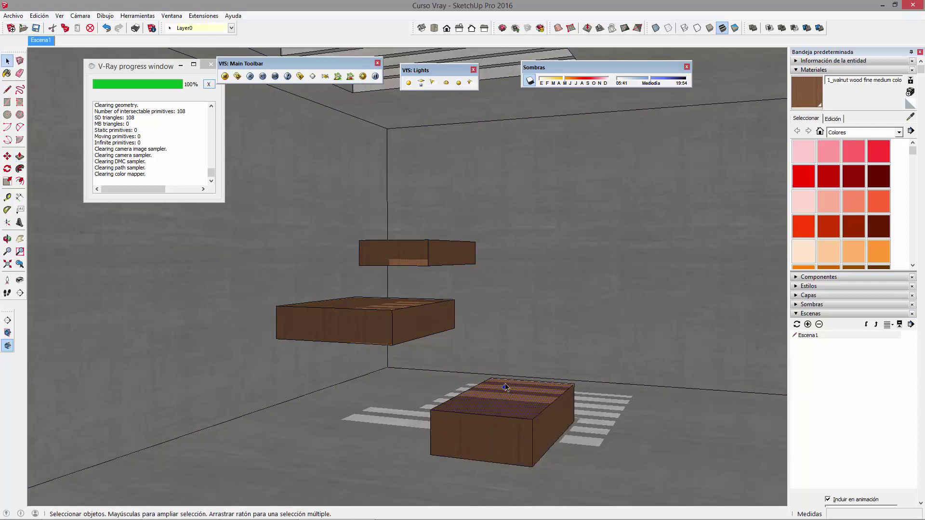
pyautogui.moveTo(475, 348); pyautogui.dragTo(450, 334, button='middle')
# Update the Escena1 scene with the current view and nudge the shadow date slider.
pyautogui.press('z')
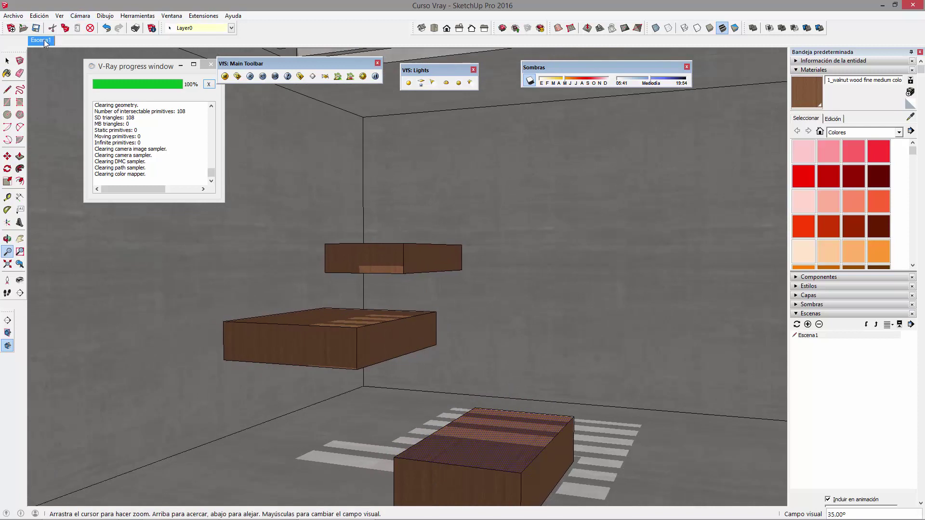
pyautogui.rightClick(46, 41)
pyautogui.click(116, 81)
pyautogui.moveTo(562, 82); pyautogui.dragTo(569, 80)
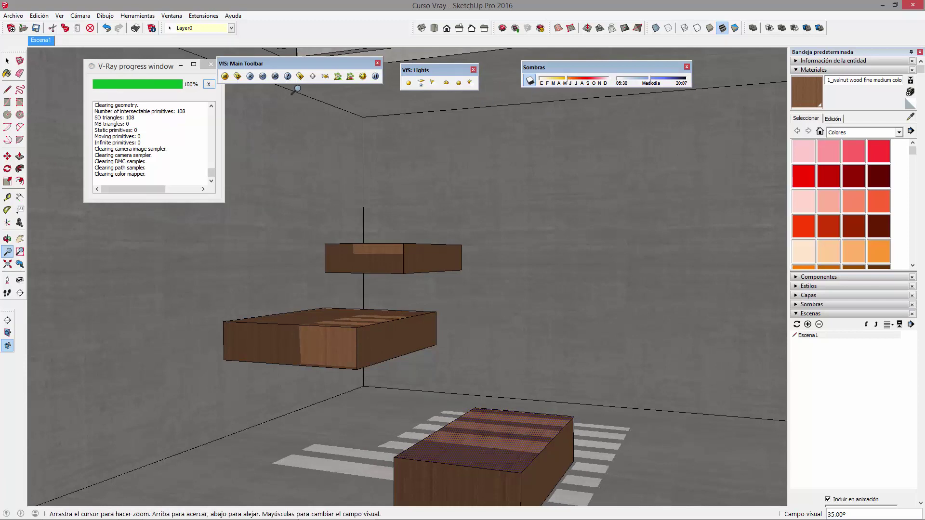
# Place a V-Ray sphere on the floor beside the box and paint it walnut wood.
pyautogui.click(312, 81)
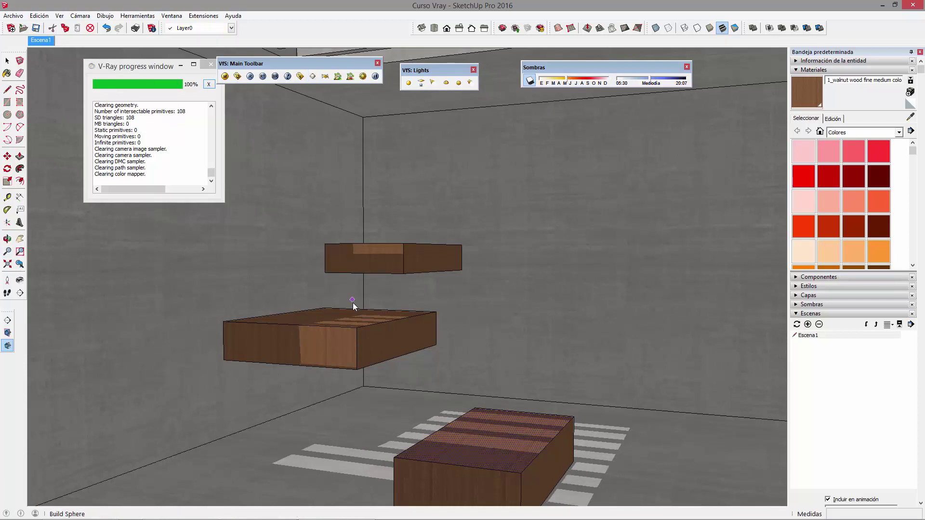
pyautogui.click(346, 469)
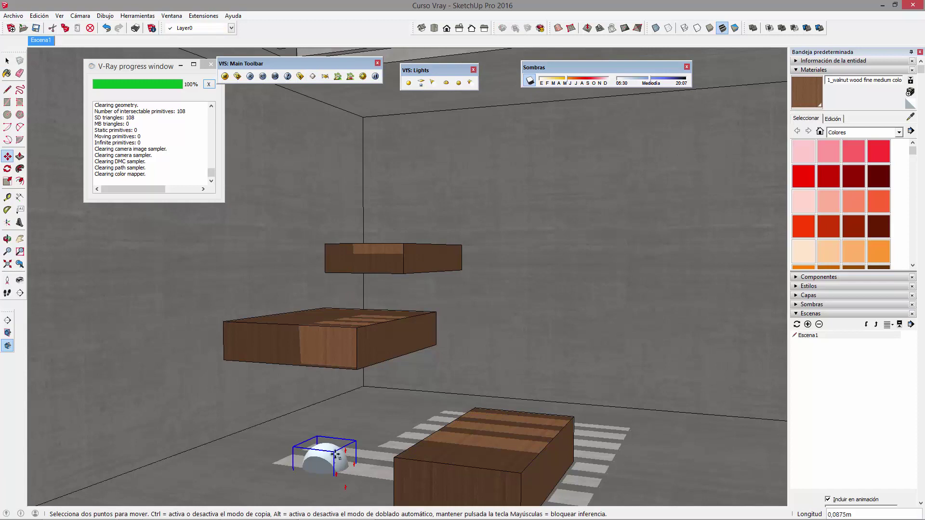
pyautogui.press('b')
pyautogui.click(331, 437)
# Open the sphere's context menu, then select the room group.
pyautogui.press('space')
pyautogui.rightClick(335, 441)
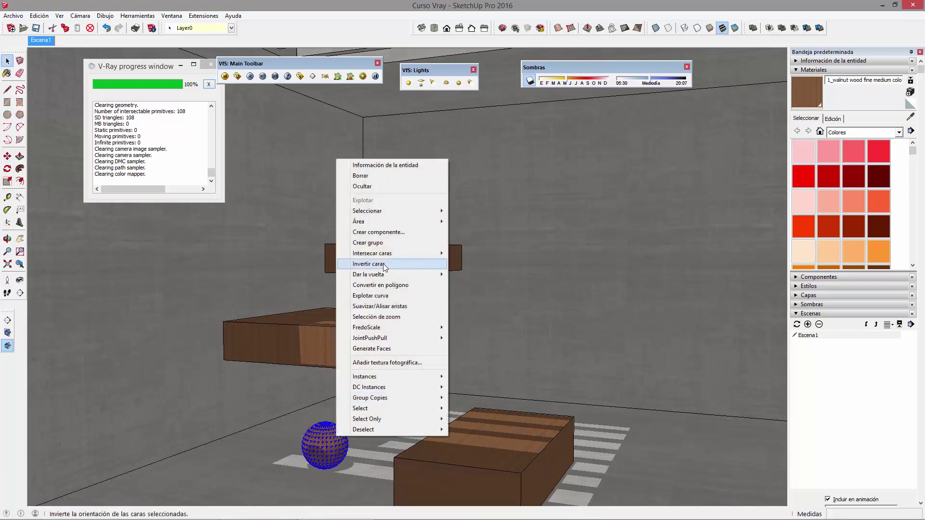
pyautogui.press('Escape')
pyautogui.press('s')
pyautogui.press('space')
pyautogui.click(493, 205)
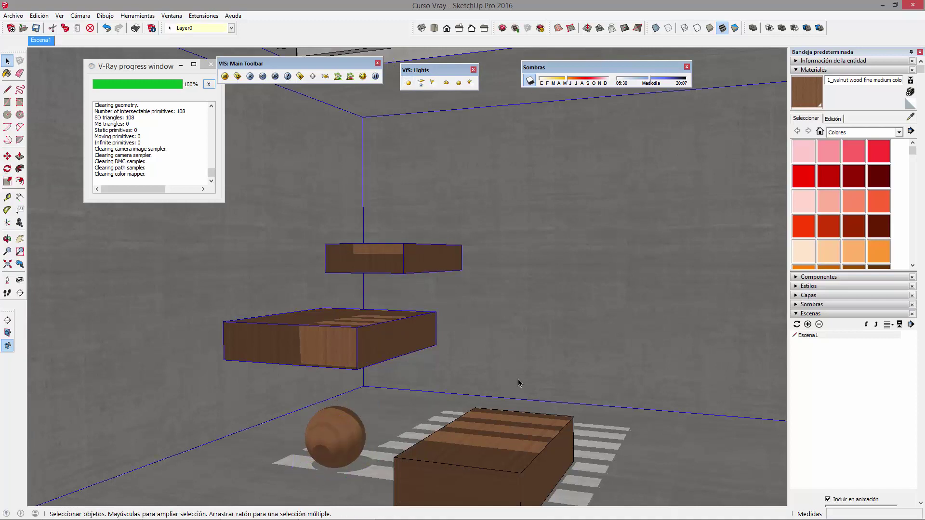
pyautogui.scroll(-1, 395, 267)
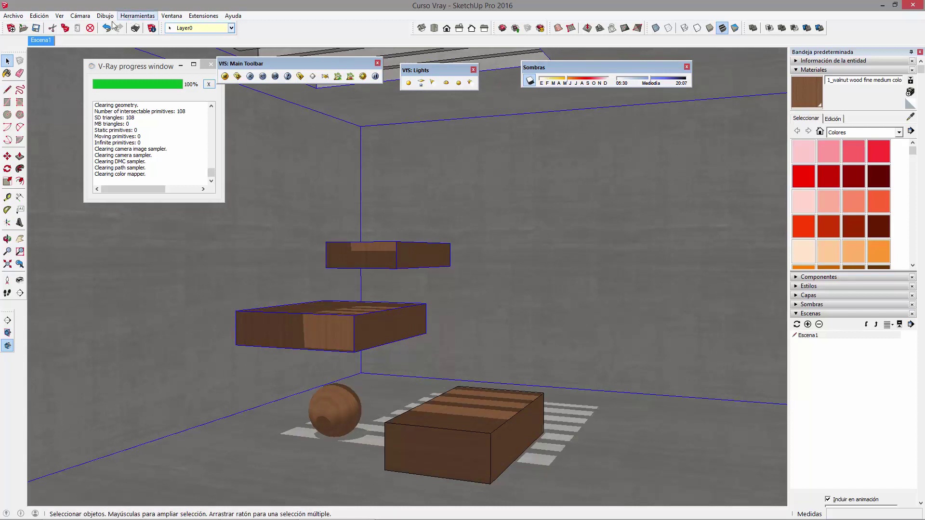
# Return to Escena1, adjust the shadow date slightly and update the scene.
pyautogui.click(37, 41)
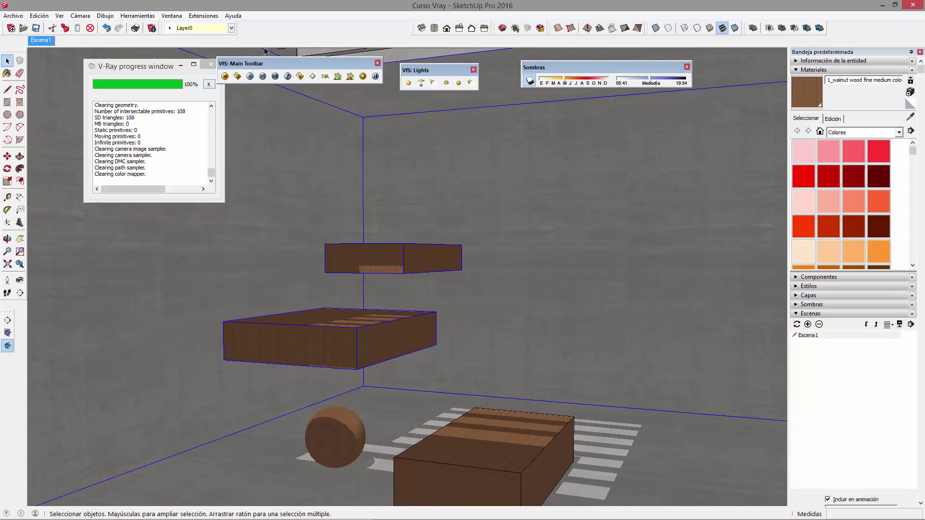
pyautogui.moveTo(564, 82); pyautogui.dragTo(567, 82)
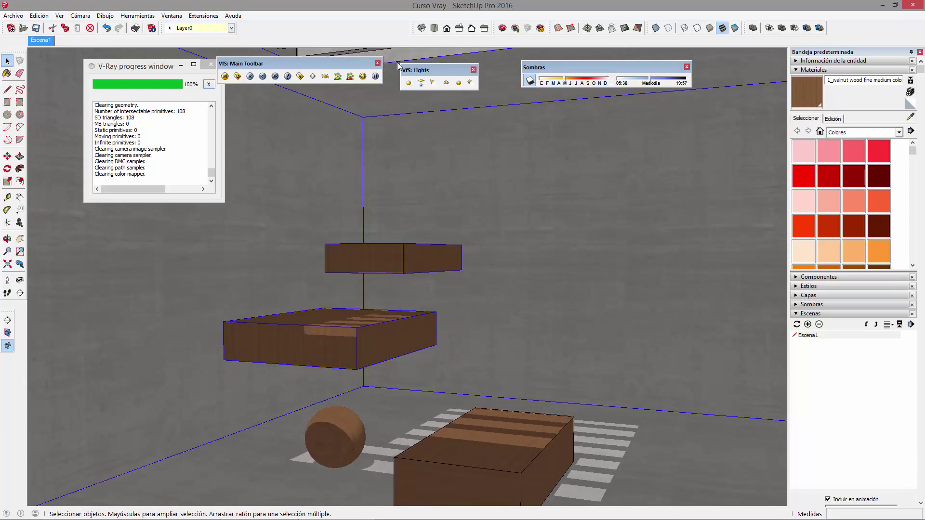
pyautogui.rightClick(40, 46)
pyautogui.click(53, 80)
pyautogui.click(418, 270)
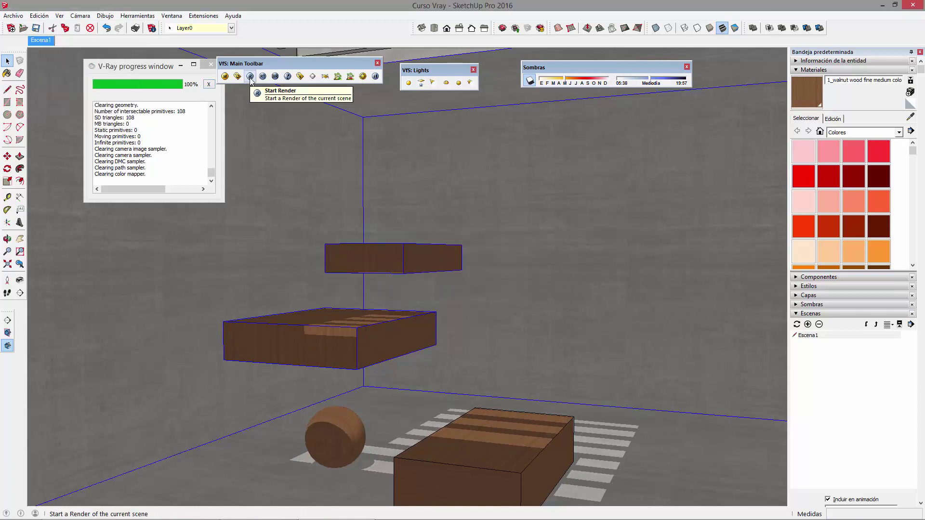
# Render the room with V-Ray, move the frame buffer aside, then select the whole model.
pyautogui.click(249, 78)
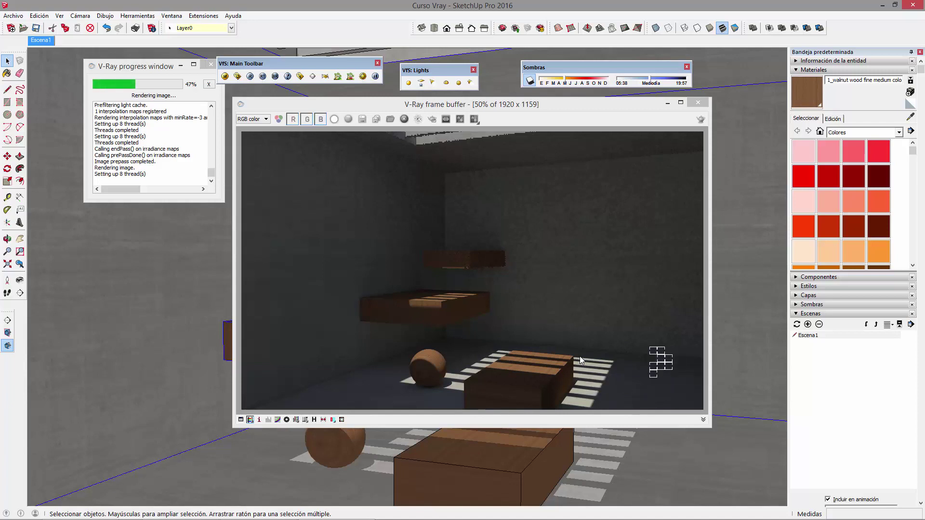
pyautogui.moveTo(582, 105); pyautogui.dragTo(779, 90)
pyautogui.scroll(-1, 190, 327)
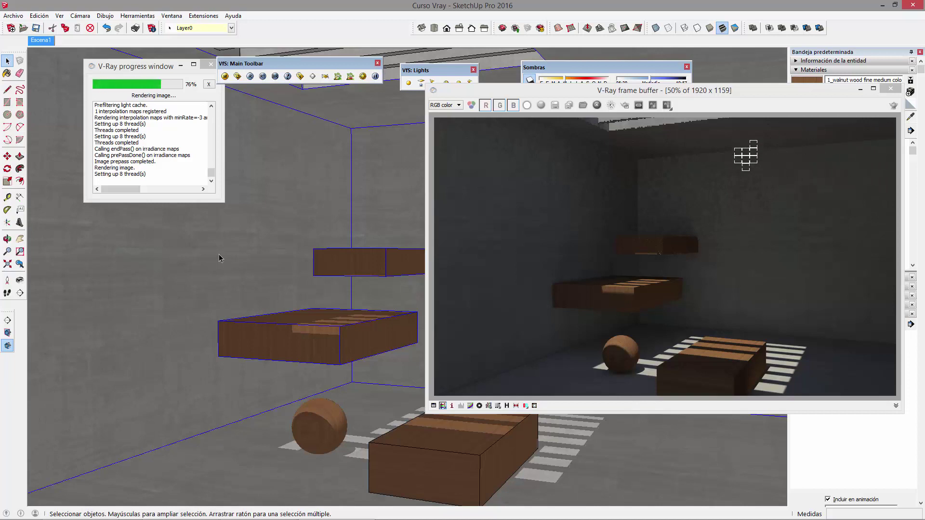
pyautogui.hotkey('ctrl', 't')
pyautogui.hotkey('ctrl', 'a')
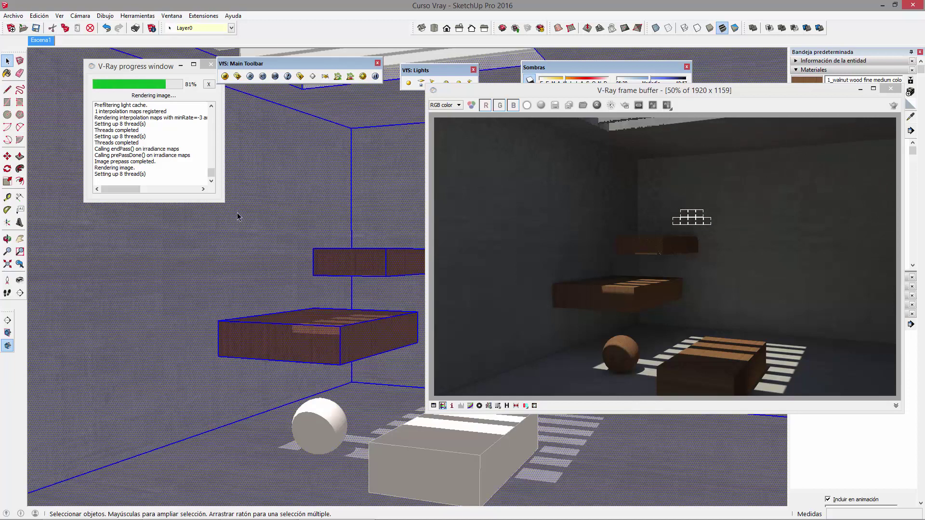
# Cut two rectangular openings through the left wall with Rectangle and Push/Pull.
pyautogui.press('r')
pyautogui.click(237, 196)
pyautogui.click(281, 265)
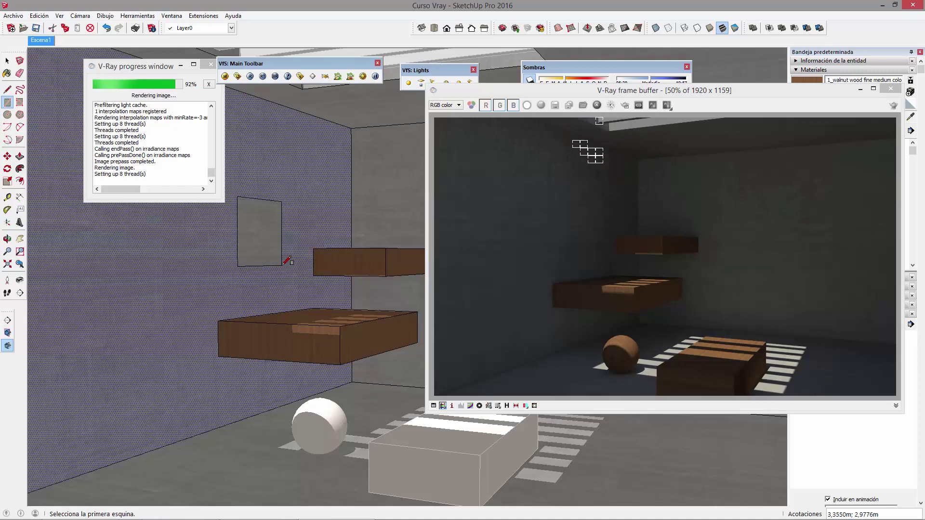
pyautogui.press('p')
pyautogui.click(255, 240)
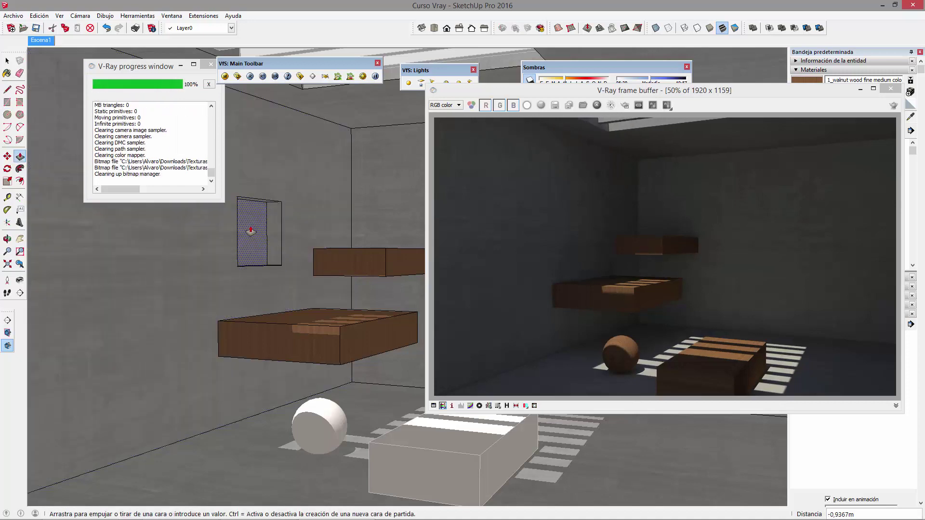
pyautogui.click(248, 212)
pyautogui.press('r')
pyautogui.click(154, 224)
pyautogui.click(224, 310)
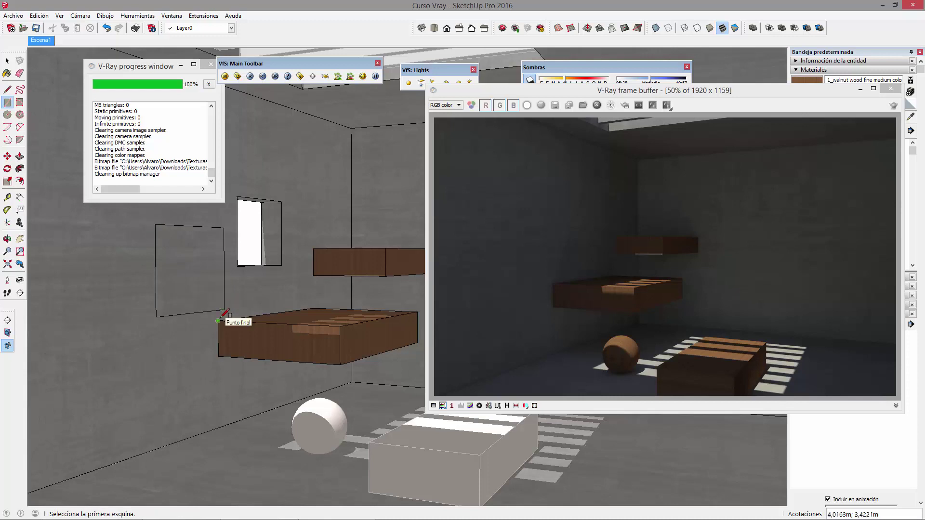
pyautogui.press('p')
pyautogui.doubleClick(186, 260)
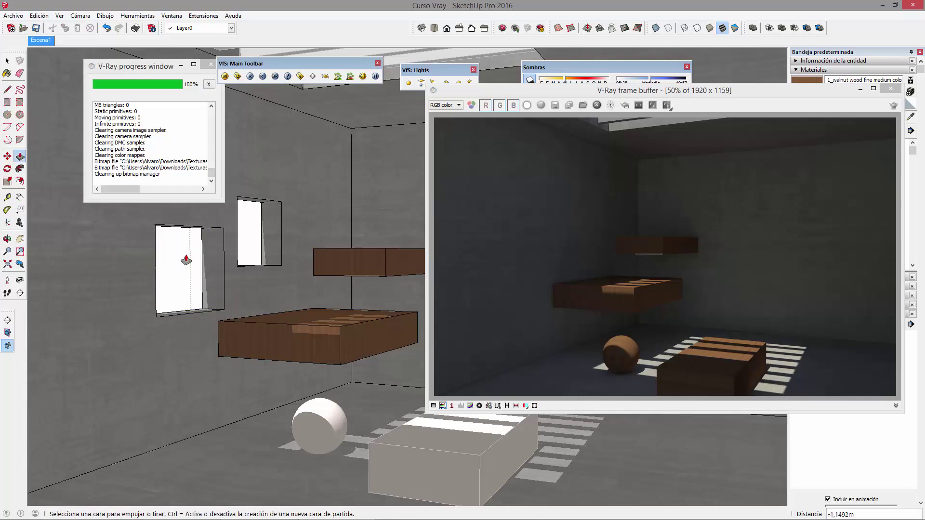
# Push a tall narrow rectangle through the back wall as a window.
pyautogui.press('r')
pyautogui.click(372, 158)
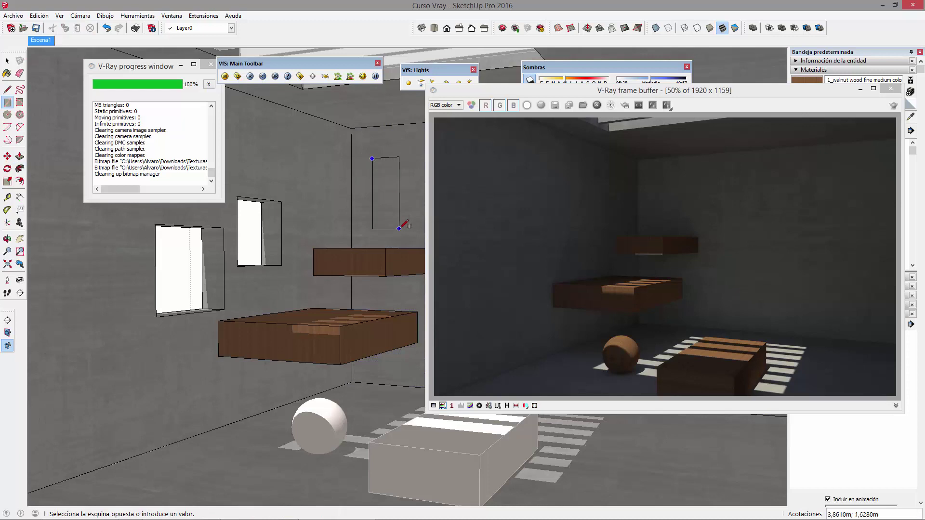
pyautogui.press('p')
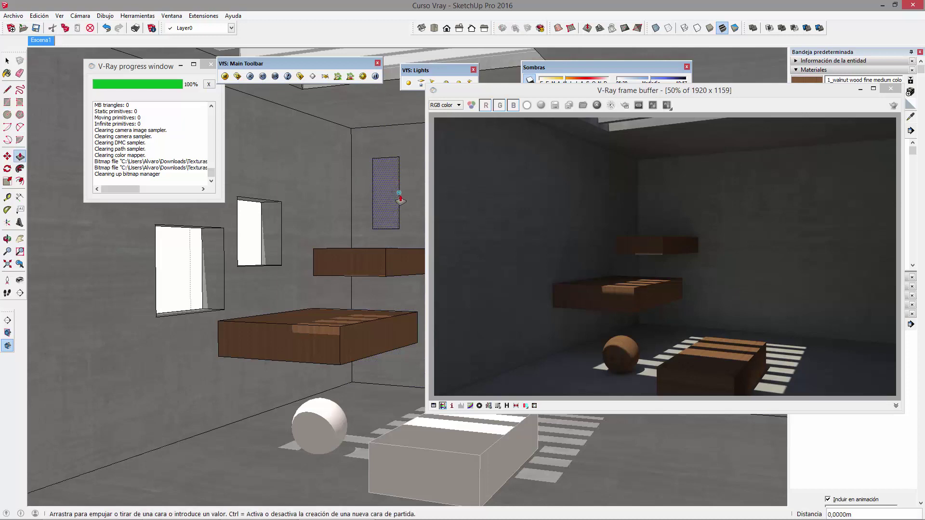
pyautogui.click(395, 221)
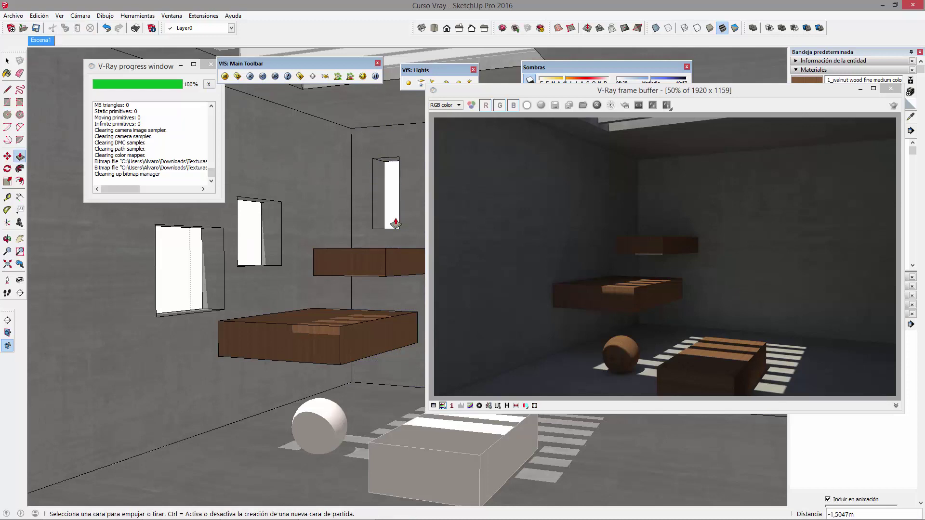
pyautogui.press('space')
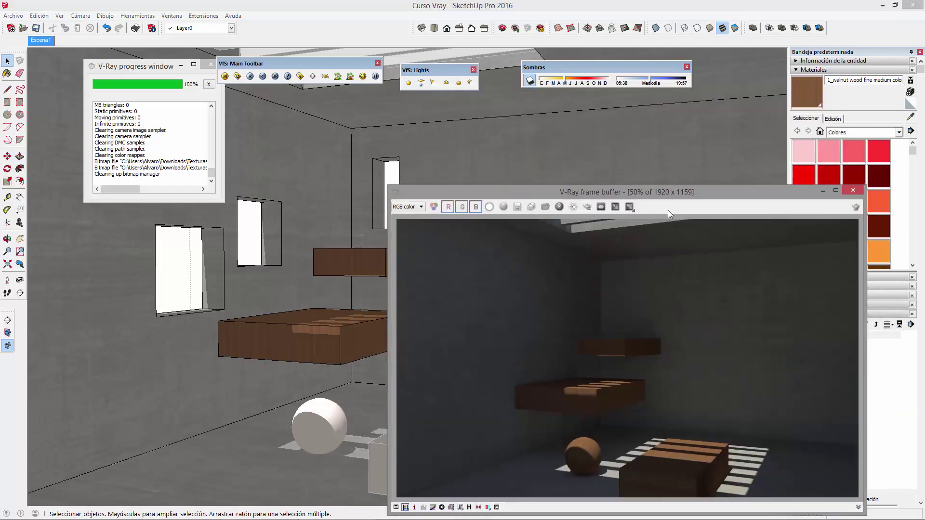
# Shift the Sombras month and time sliders for a 06:38 sunrise and 19:12 sunset.
pyautogui.moveTo(728, 95); pyautogui.dragTo(751, 303)
pyautogui.moveTo(567, 82); pyautogui.dragTo(558, 82)
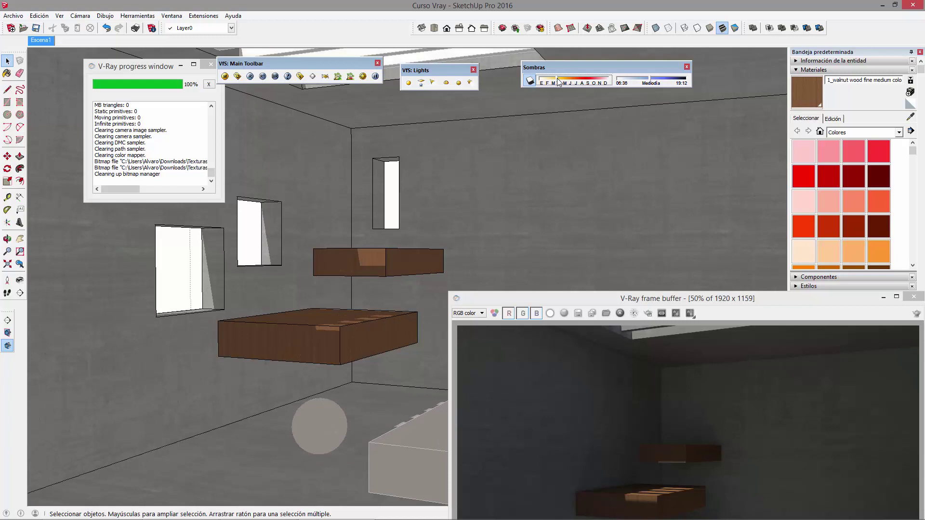
pyautogui.moveTo(649, 81); pyautogui.dragTo(659, 80)
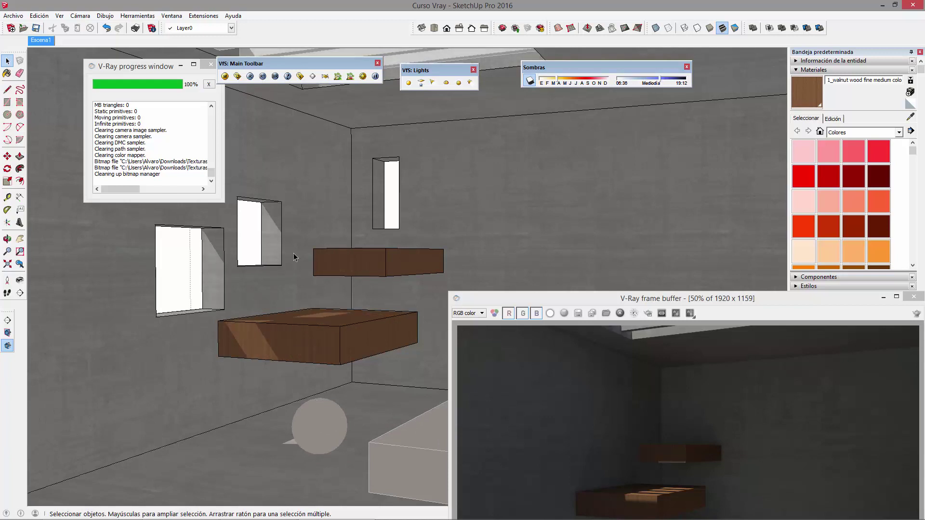
pyautogui.moveTo(612, 302); pyautogui.dragTo(648, 477)
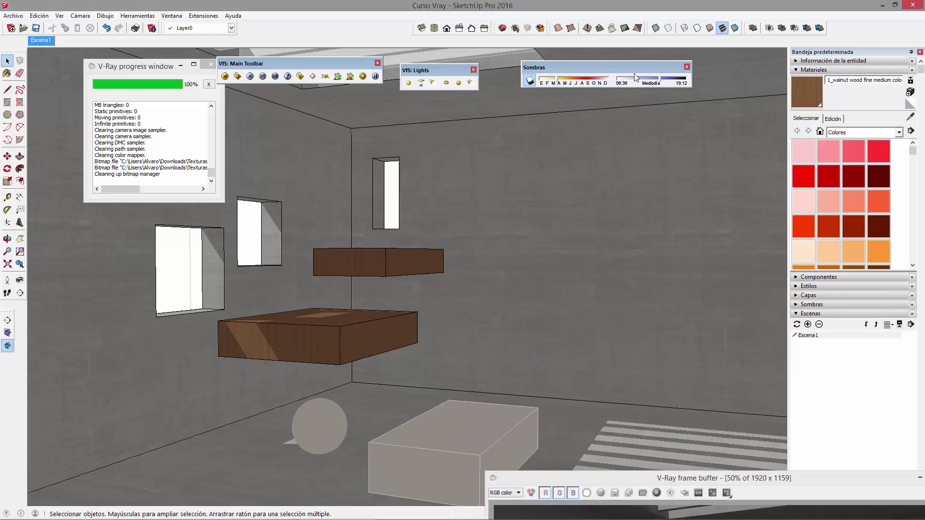
pyautogui.moveTo(659, 82); pyautogui.dragTo(657, 82)
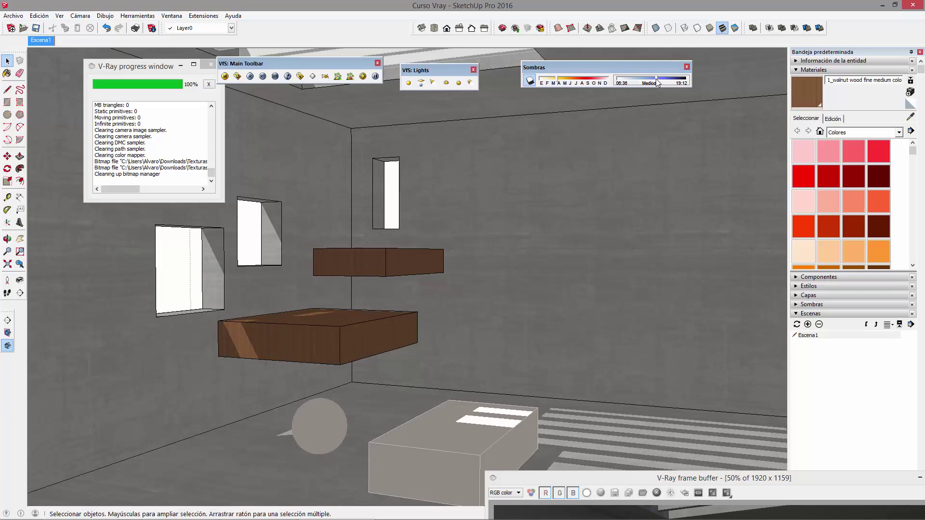
pyautogui.moveTo(650, 477); pyautogui.dragTo(476, 131)
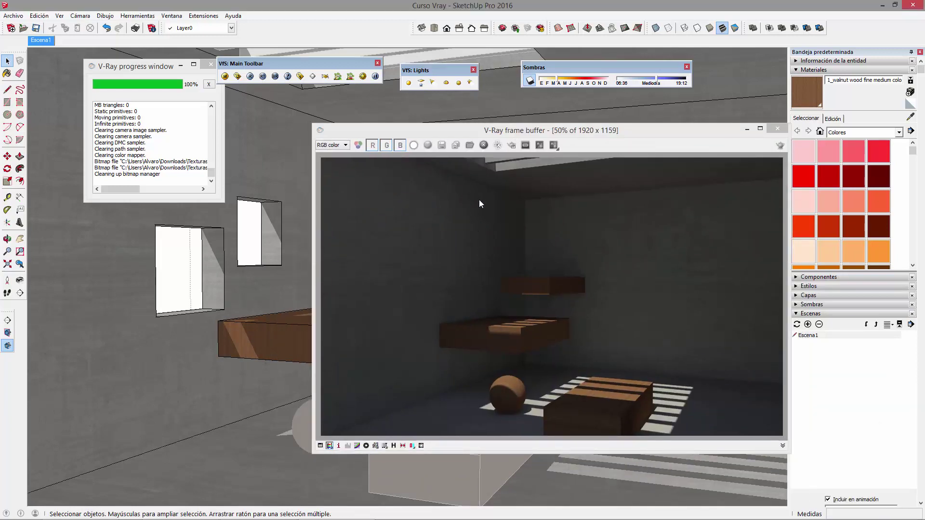
# Launch a new V-Ray render from the V-Ray main toolbar.
pyautogui.click(250, 76)
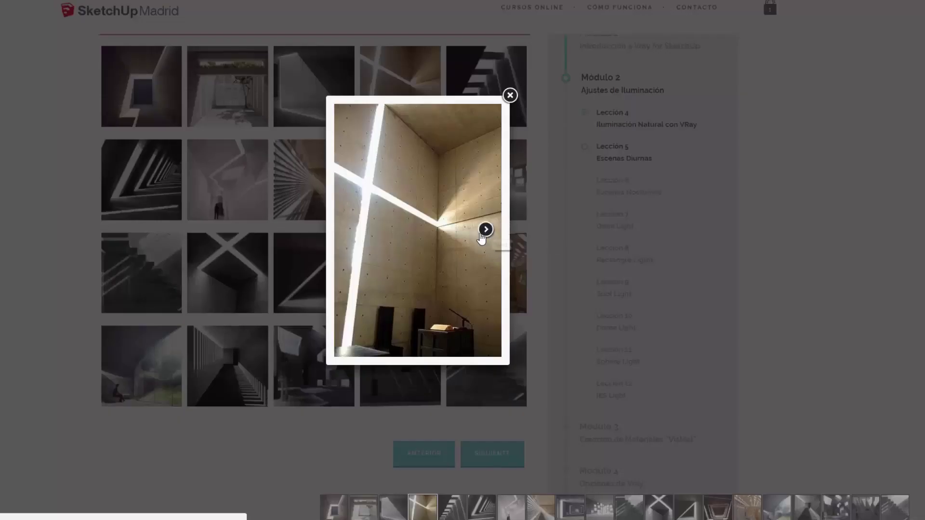
# Step through four reference photos in the SketchUp Madrid lightbox gallery.
pyautogui.click(485, 231)
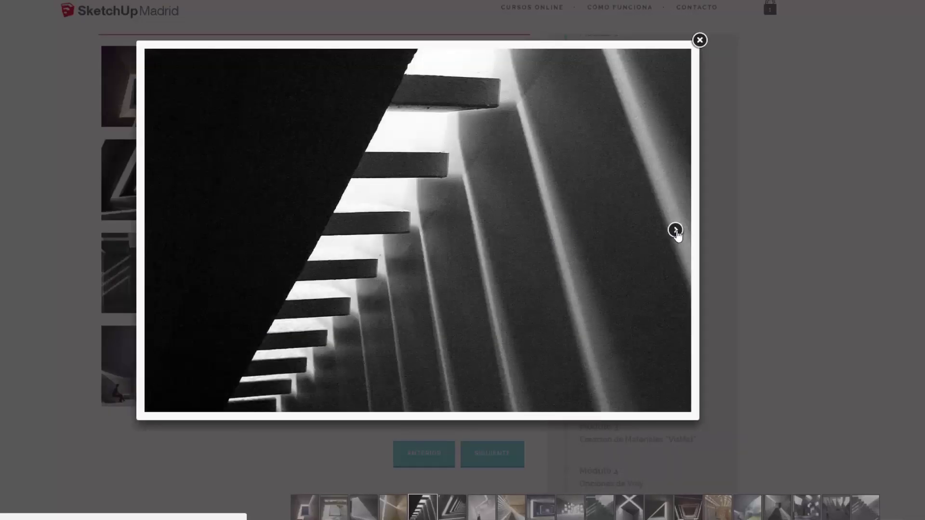
pyautogui.click(675, 230)
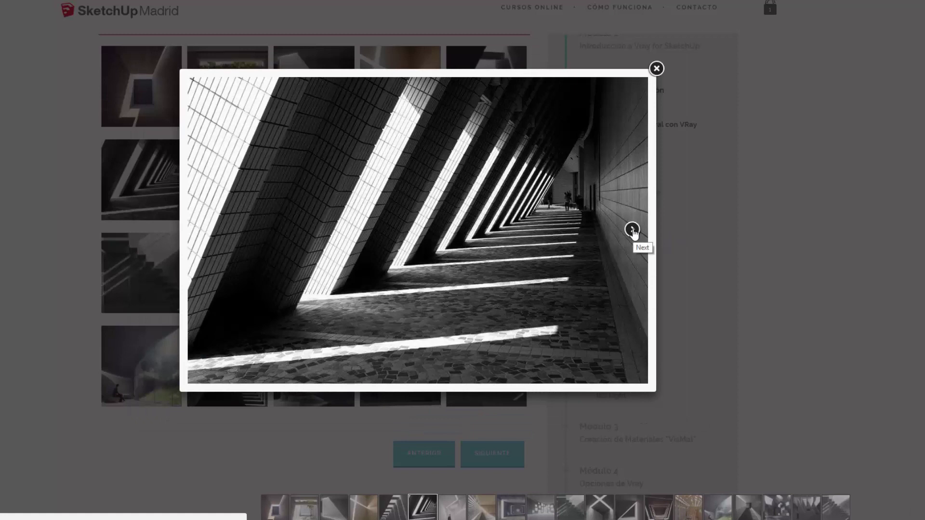
pyautogui.click(632, 230)
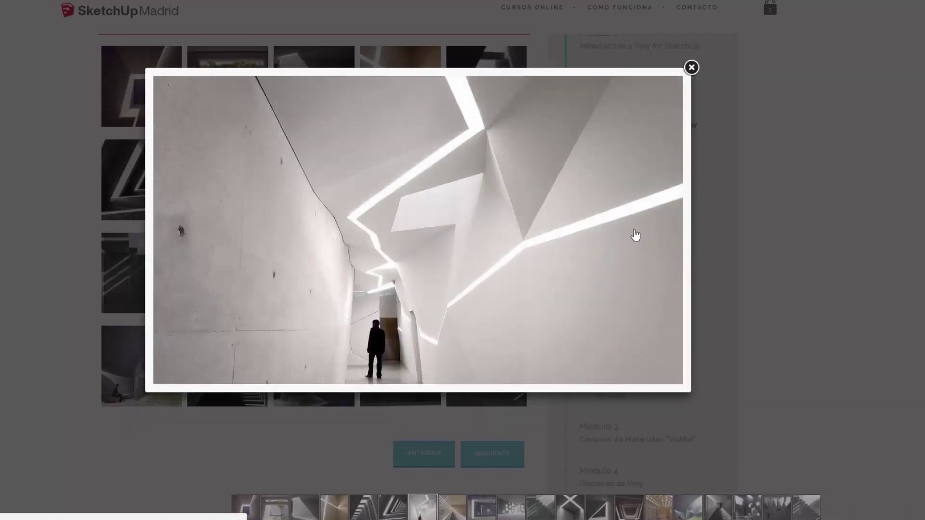
pyautogui.click(667, 230)
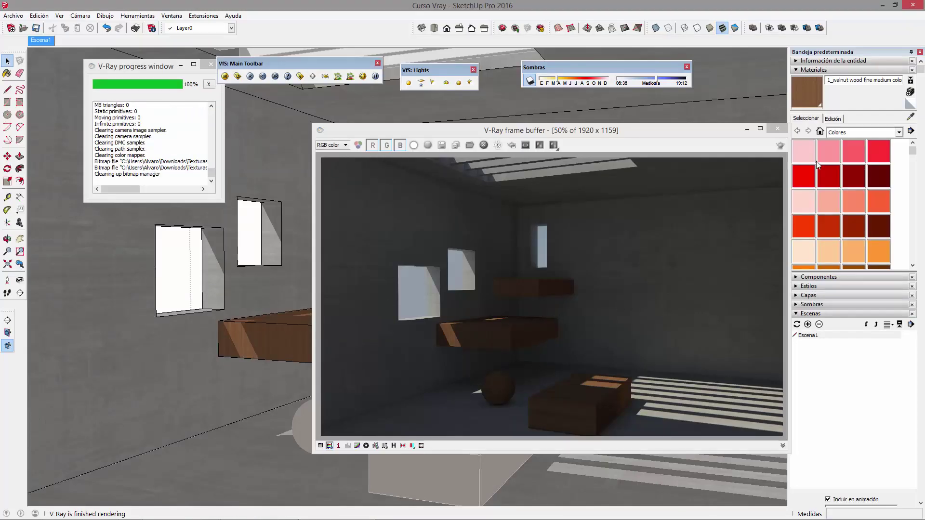
# Close the render window and draw a long thin slot rectangle high on the side wall.
pyautogui.click(774, 128)
pyautogui.moveTo(378, 285); pyautogui.dragTo(490, 341, button='middle')
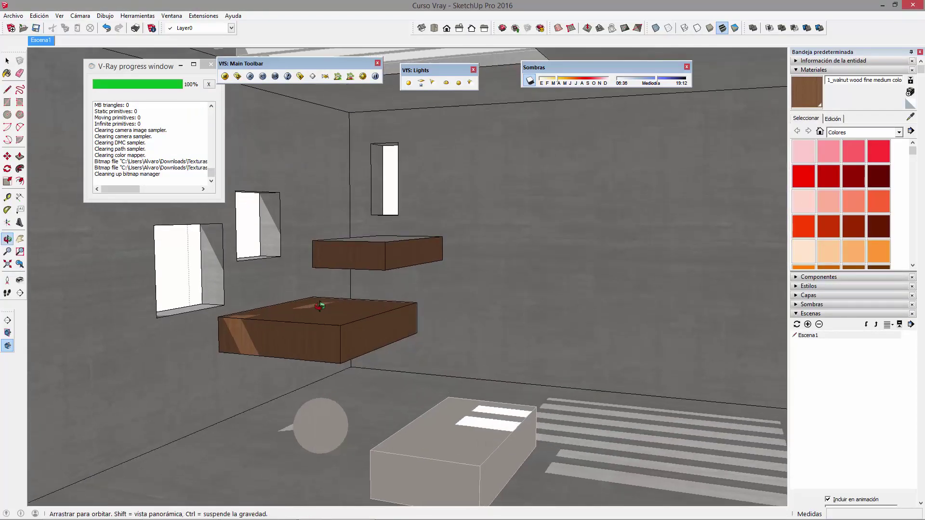
pyautogui.scroll(-5, 429, 279)
pyautogui.scroll(-5, 429, 280)
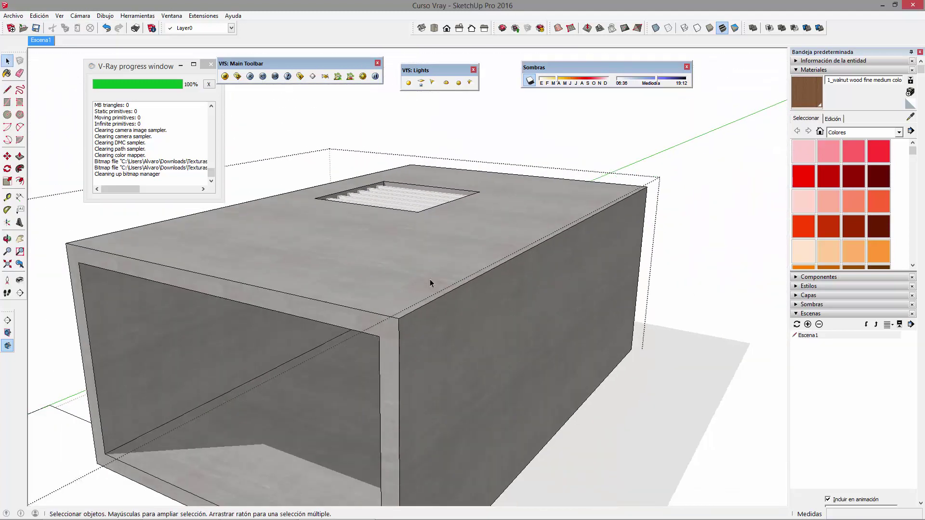
pyautogui.moveTo(430, 280); pyautogui.dragTo(476, 325, button='middle')
pyautogui.click(317, 197)
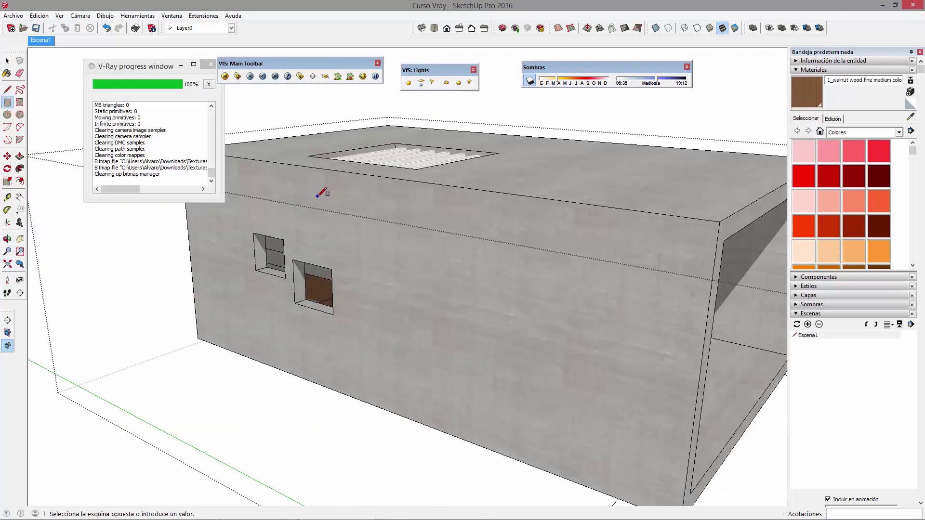
pyautogui.click(481, 230)
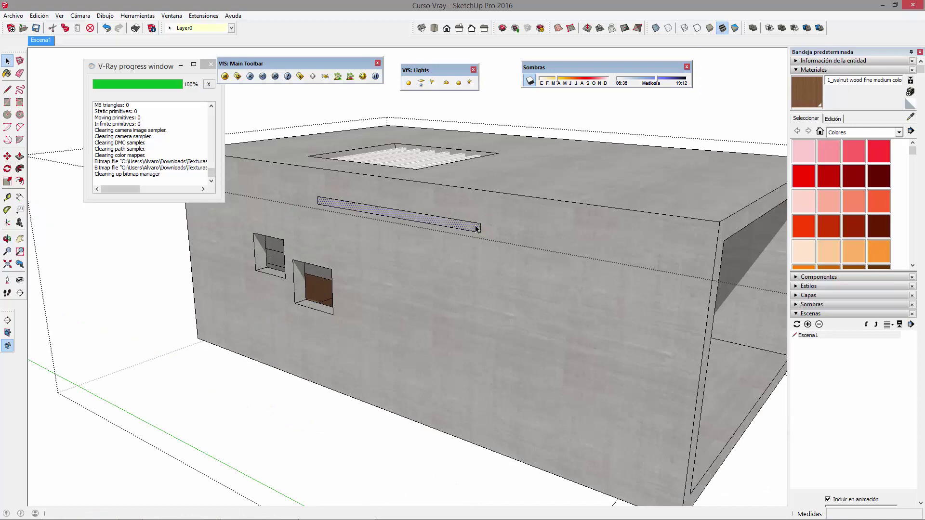
# Copy the slot rectangle downward into a row of parallel strips.
pyautogui.press('m')
pyautogui.scroll(3, 481, 226)
pyautogui.click(485, 235)
pyautogui.press('ctrl')
pyautogui.click(485, 265)
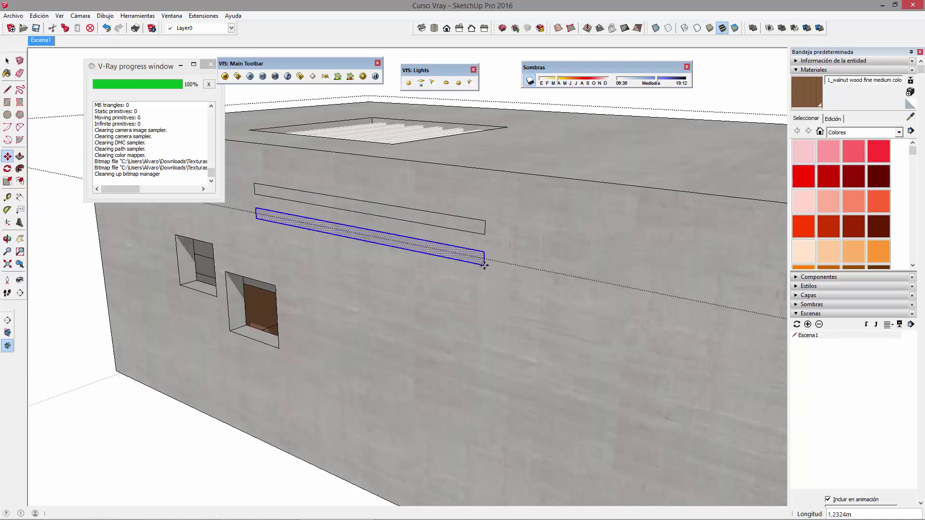
pyautogui.press('Return')
# Push each strip through the wall, then return to the Escena1 view.
pyautogui.press('p')
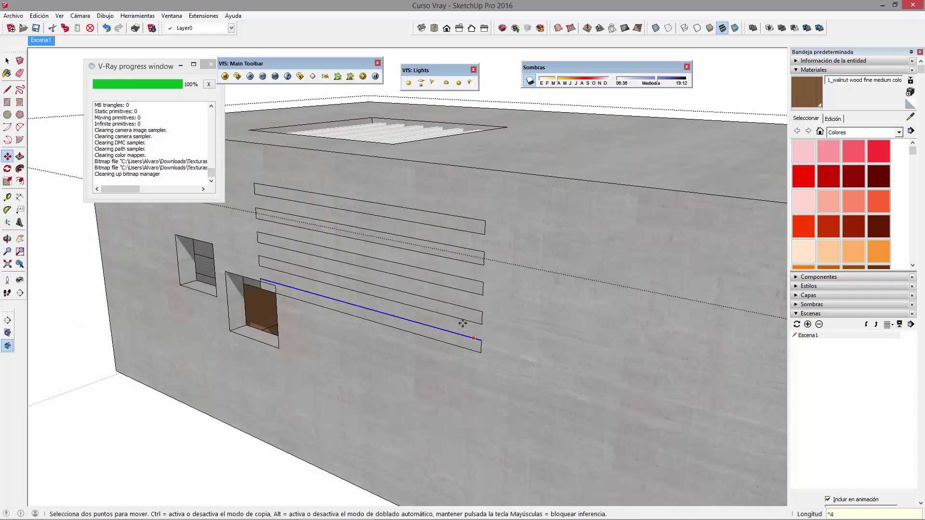
pyautogui.scroll(2, 380, 250)
pyautogui.doubleClick(440, 254)
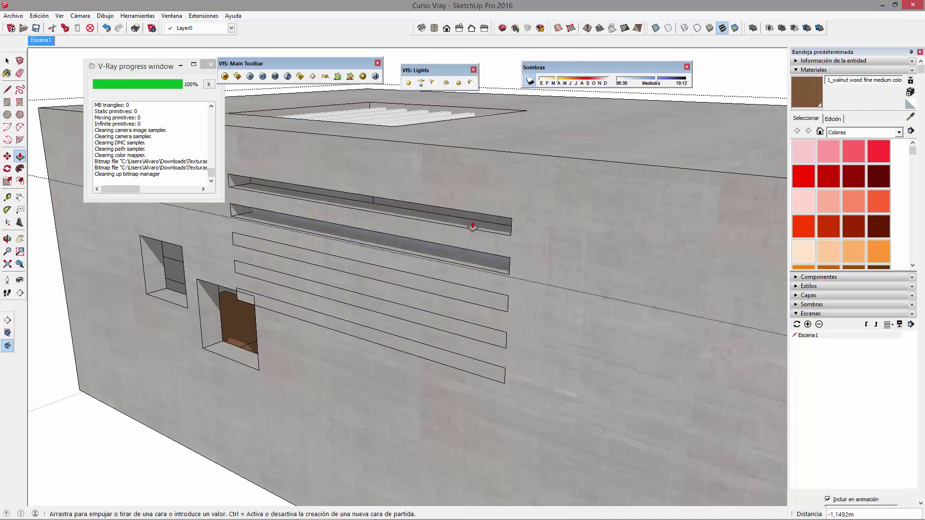
pyautogui.doubleClick(457, 295)
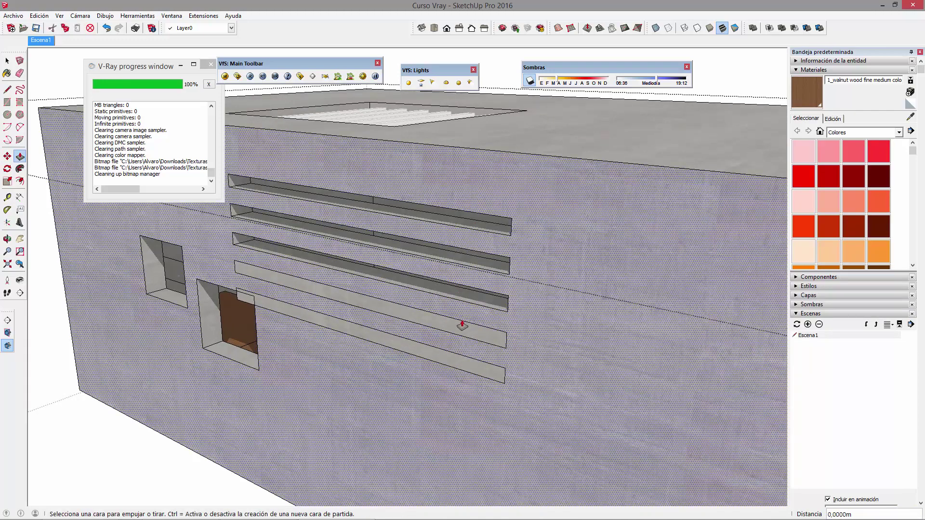
pyautogui.doubleClick(458, 325)
pyautogui.doubleClick(458, 358)
pyautogui.click(46, 43)
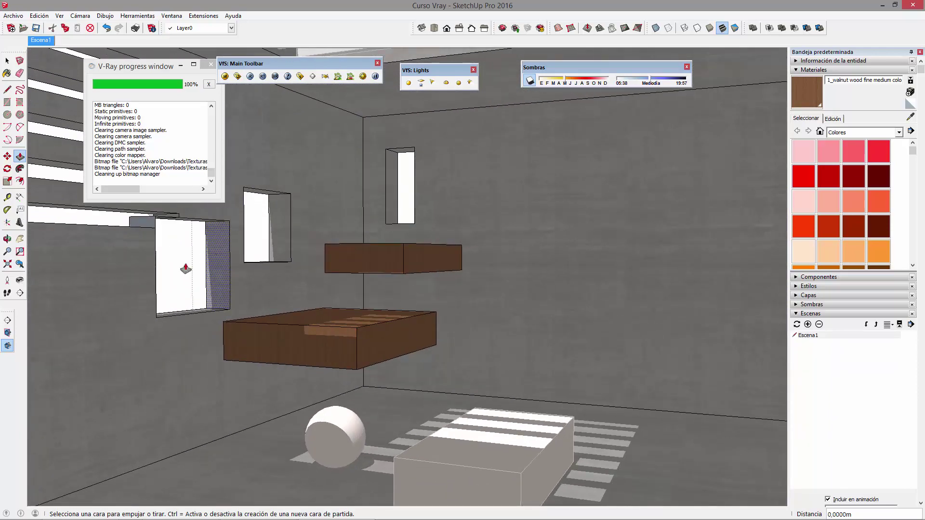
# Push the left wall face back 0,5320m and adjust the shadow date and time.
pyautogui.click(98, 344)
pyautogui.click(89, 332)
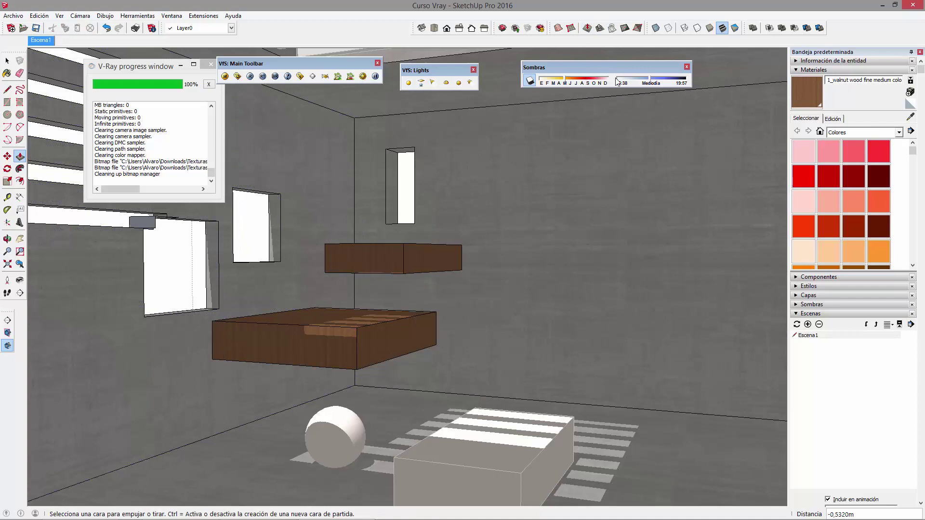
pyautogui.moveTo(647, 80); pyautogui.dragTo(640, 80)
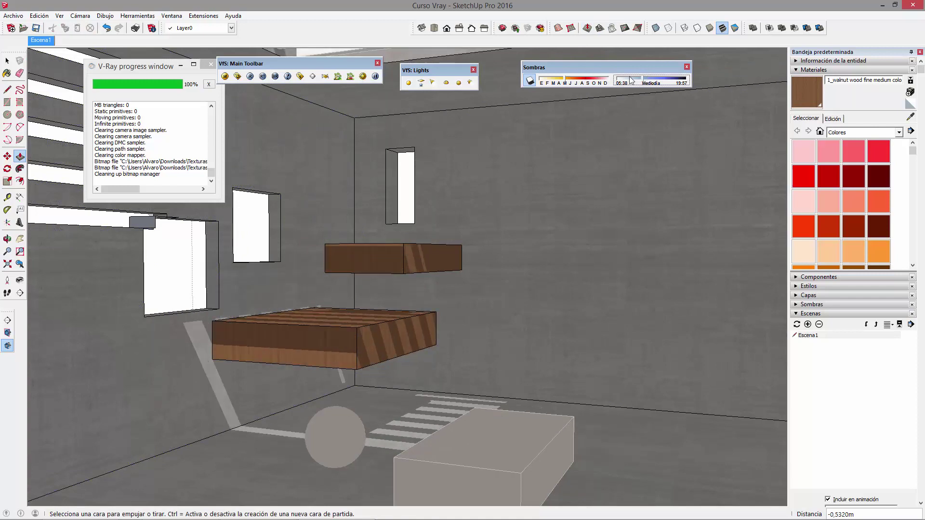
pyautogui.click(569, 78)
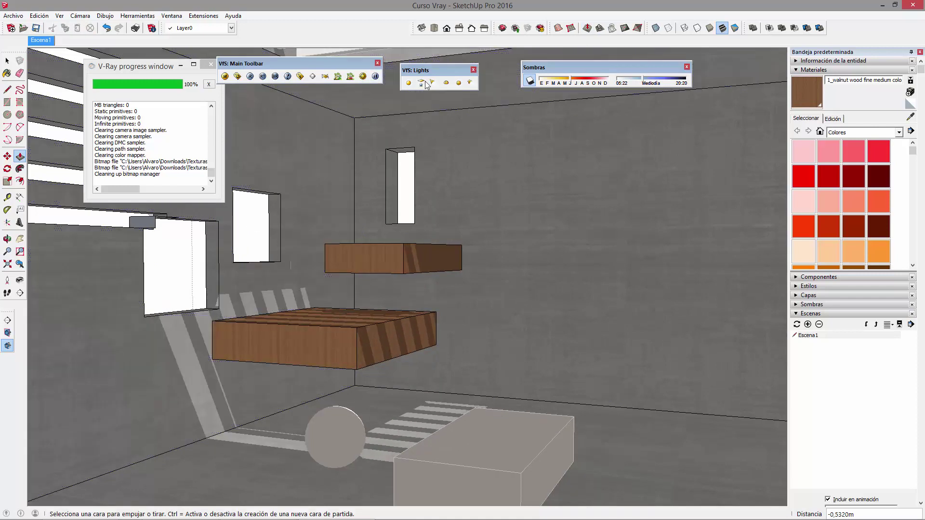
# Reset the model's solar north direction to rotate the shadows.
pyautogui.moveTo(125, 69); pyautogui.dragTo(94, 240)
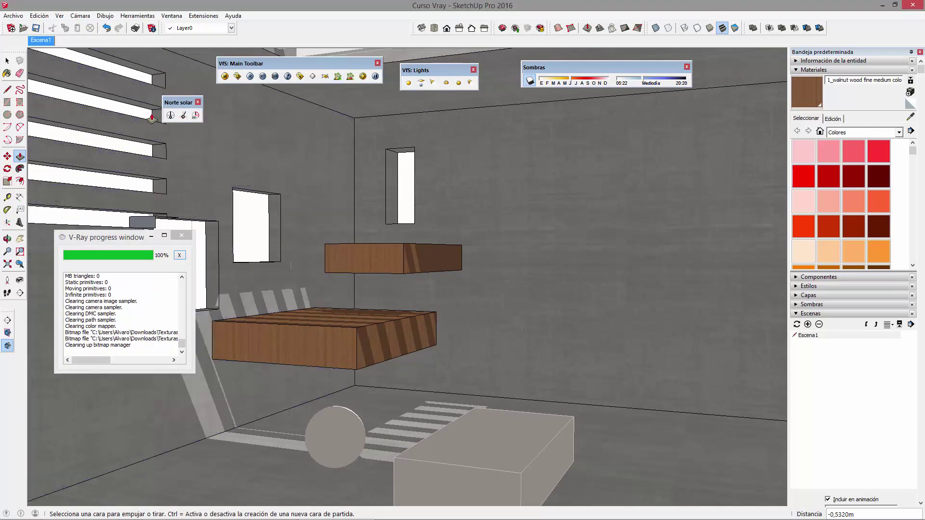
pyautogui.click(196, 115)
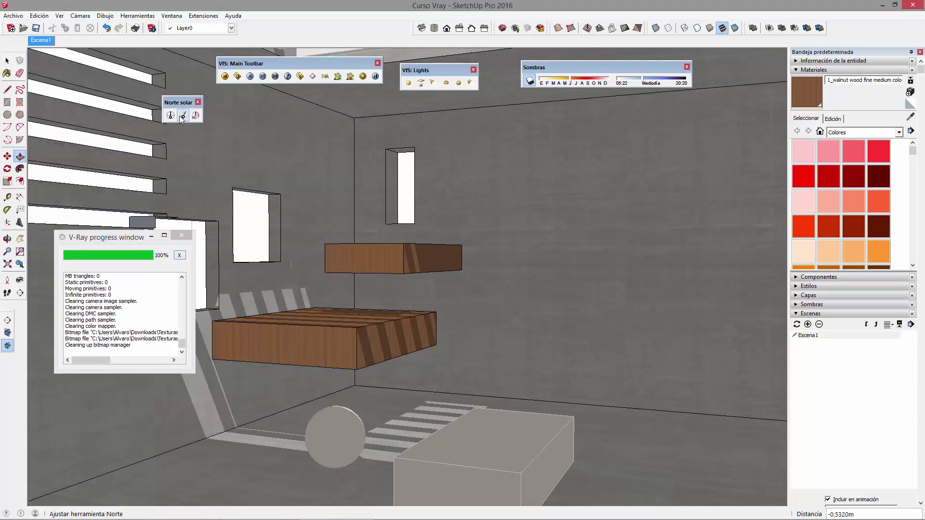
pyautogui.click(258, 467)
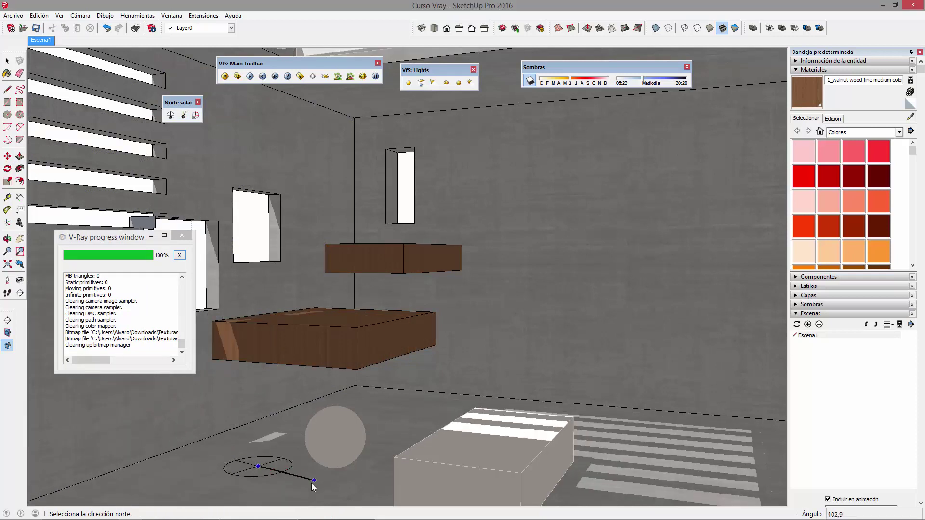
pyautogui.click(292, 478)
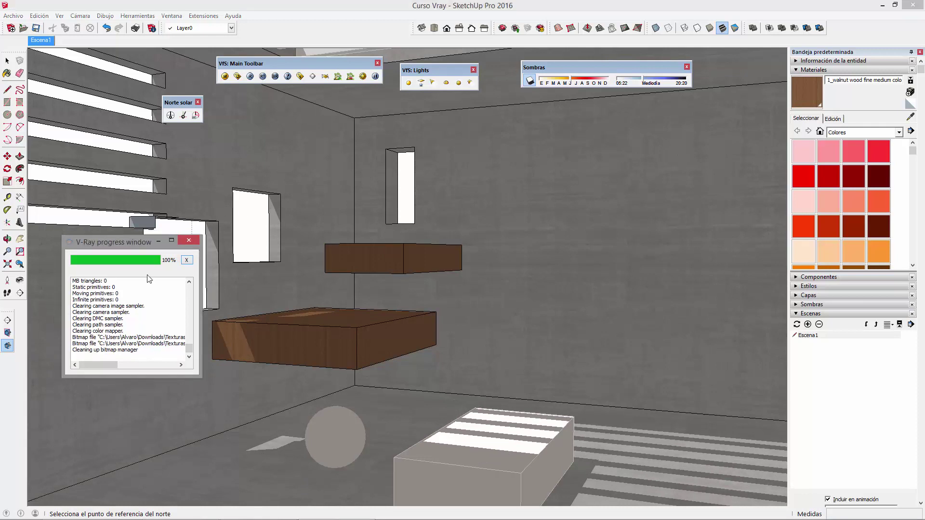
# Zoom out and drag the date slider so slot stripes fall on the right wall.
pyautogui.moveTo(164, 234); pyautogui.dragTo(234, 319)
pyautogui.moveTo(271, 245); pyautogui.dragTo(303, 247, button='middle')
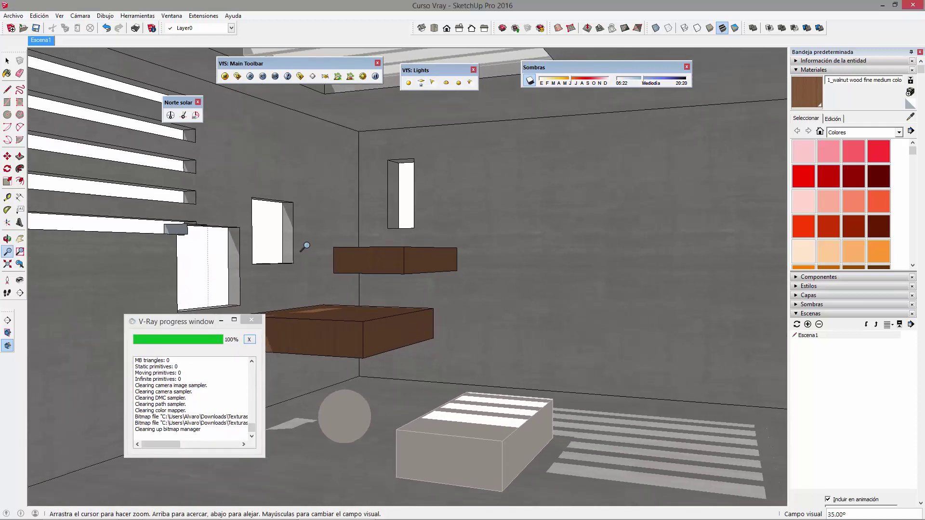
pyautogui.press('p')
pyautogui.moveTo(585, 79); pyautogui.dragTo(559, 82)
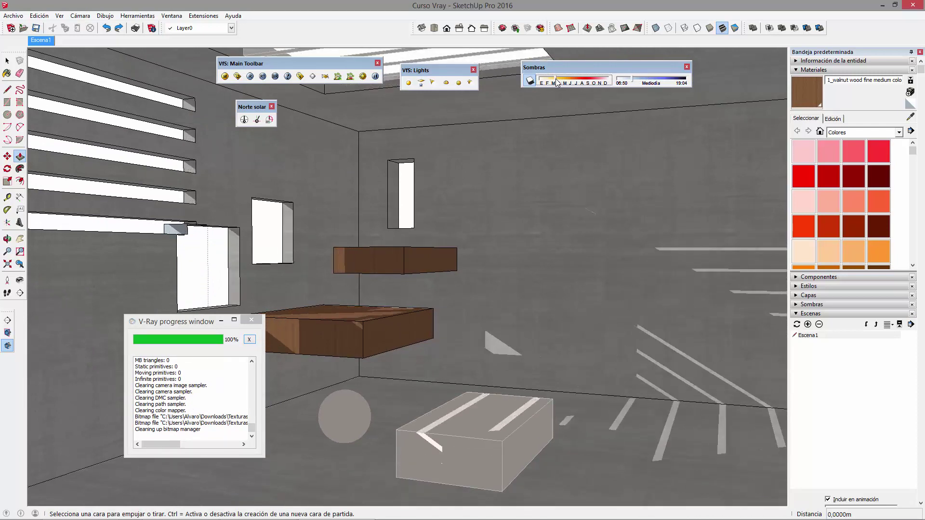
# Extend two wall slots' end faces with Push/Pull and launch a V-Ray render.
pyautogui.click(192, 168)
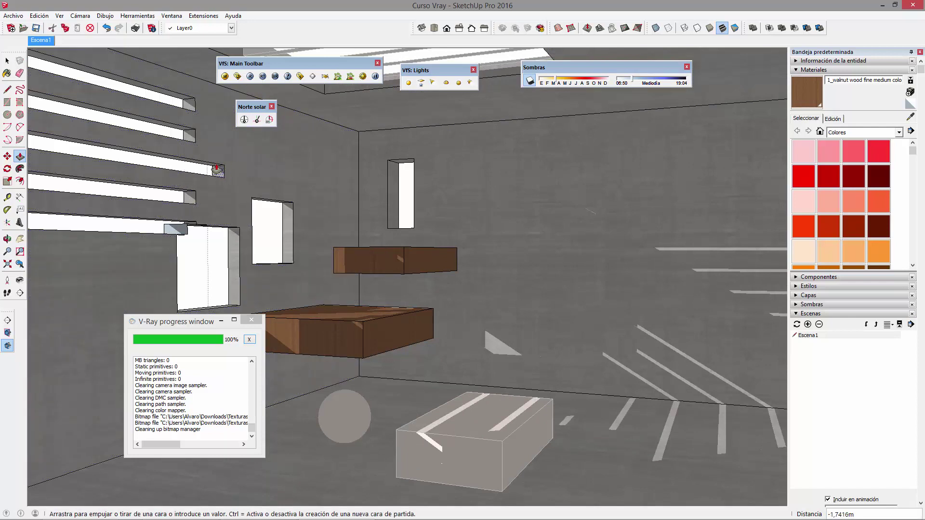
pyautogui.click(293, 188)
pyautogui.click(184, 141)
pyautogui.click(235, 143)
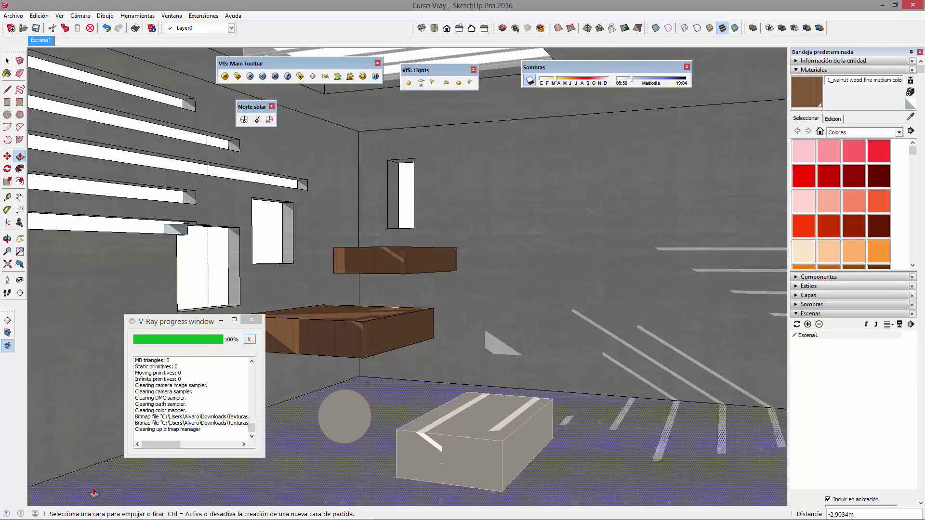
pyautogui.click(250, 78)
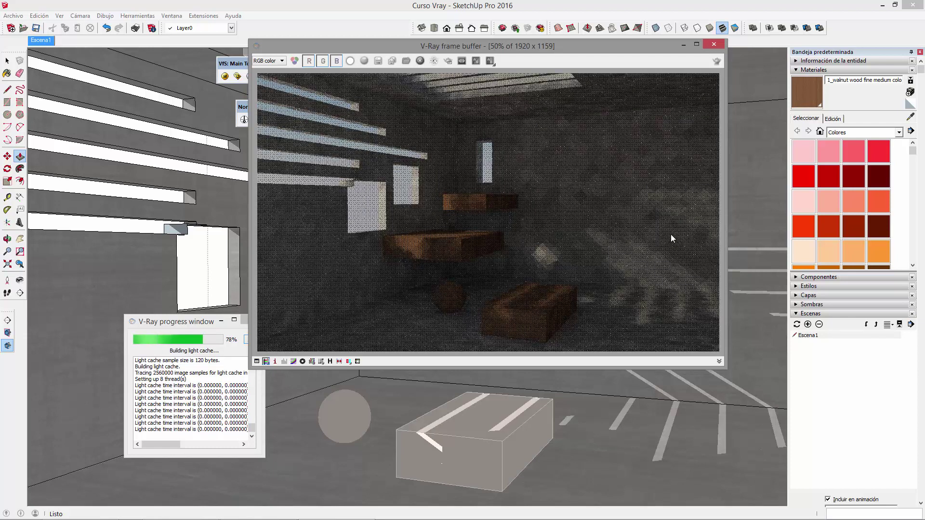
# Move the frame buffer aside and open V-Ray settings showing 1920 x 1159 output.
pyautogui.moveTo(639, 48); pyautogui.dragTo(687, 123)
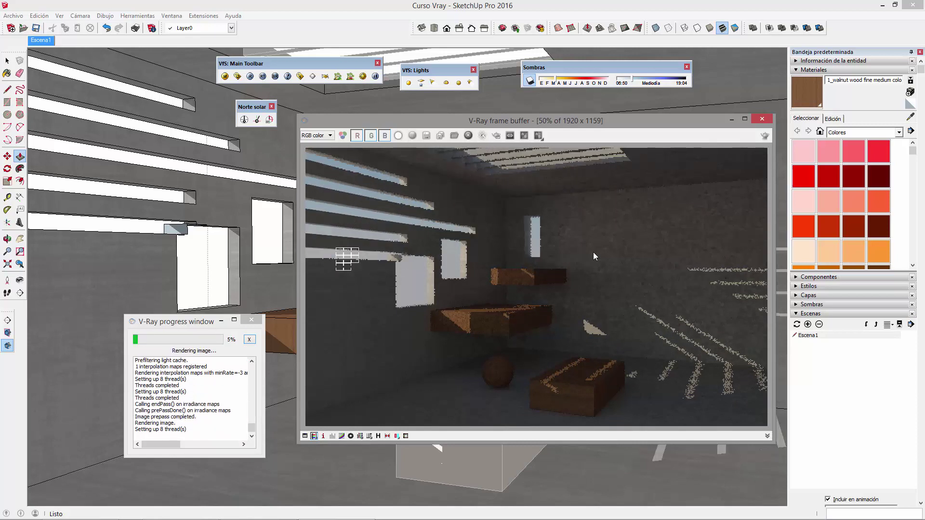
pyautogui.click(238, 76)
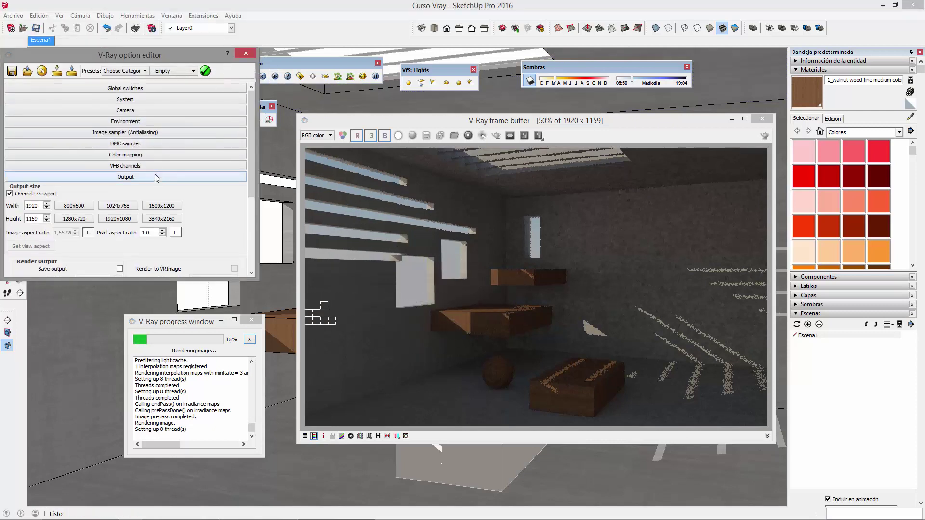
# Review the V-Ray physical camera settings, then close the editor so the 1920 x 1159 render finishes.
pyautogui.click(155, 176)
pyautogui.click(163, 111)
pyautogui.moveTo(187, 56); pyautogui.dragTo(240, 112)
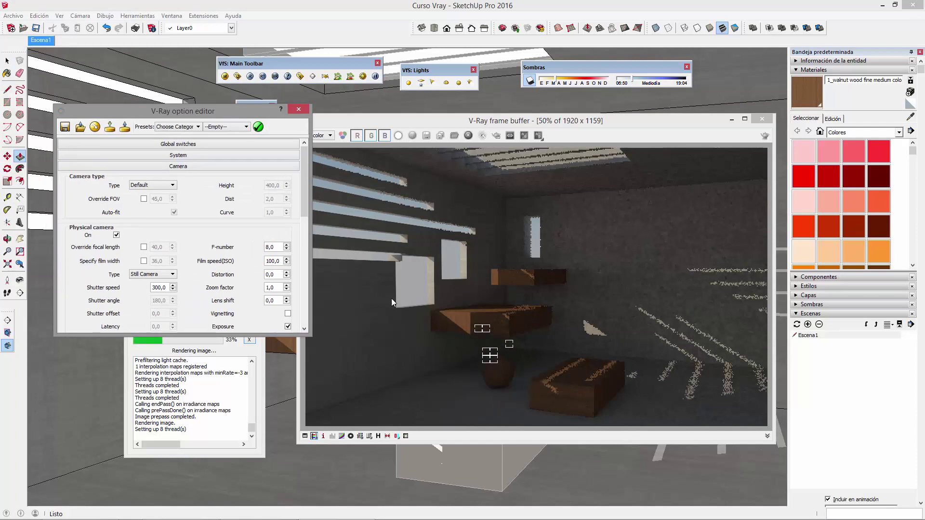
pyautogui.click(299, 109)
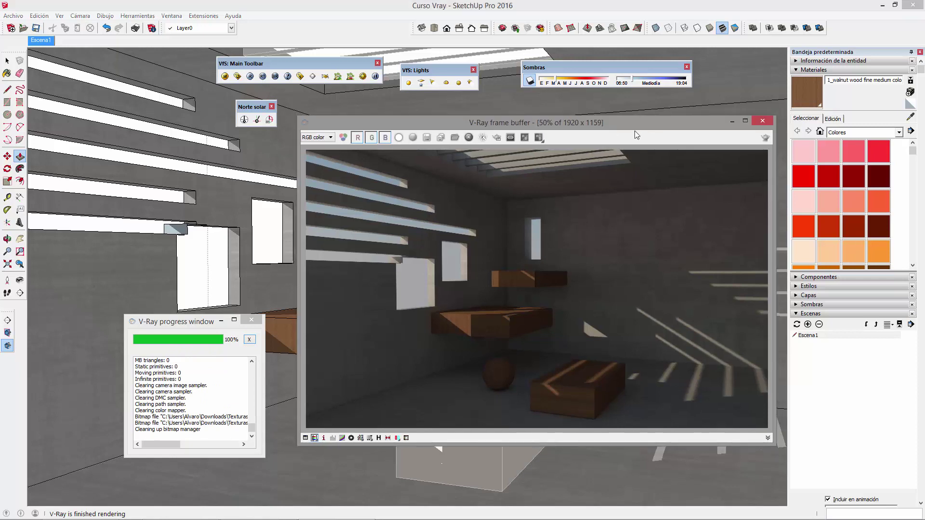
# Move the shadow date so sunset reads 19:48 and slot-light stripes fall on the right wall.
pyautogui.moveTo(627, 126); pyautogui.dragTo(620, 152)
pyautogui.click(600, 102)
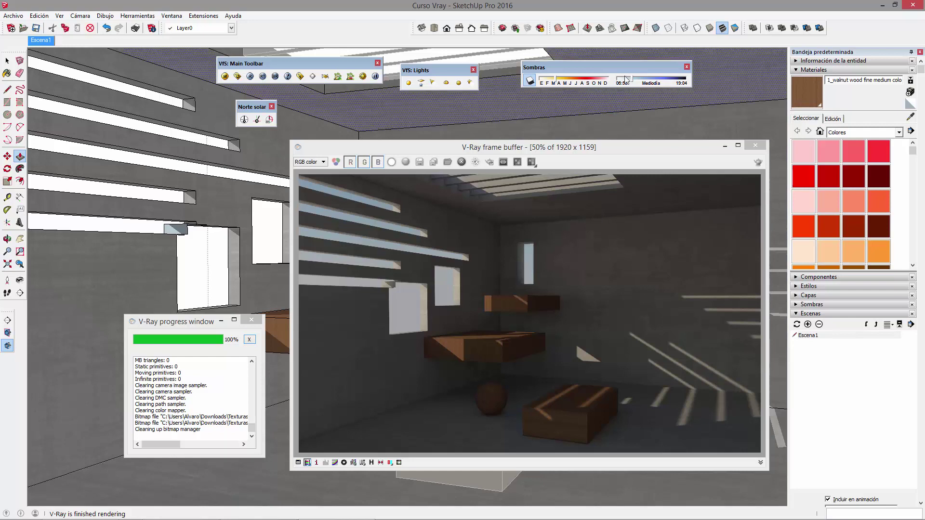
pyautogui.moveTo(627, 68); pyautogui.dragTo(623, 83)
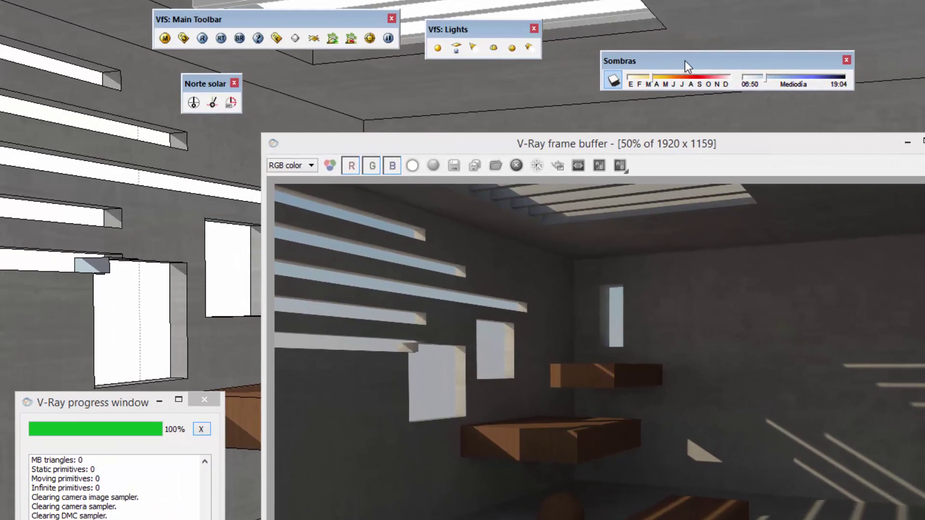
pyautogui.moveTo(684, 59); pyautogui.dragTo(689, 27)
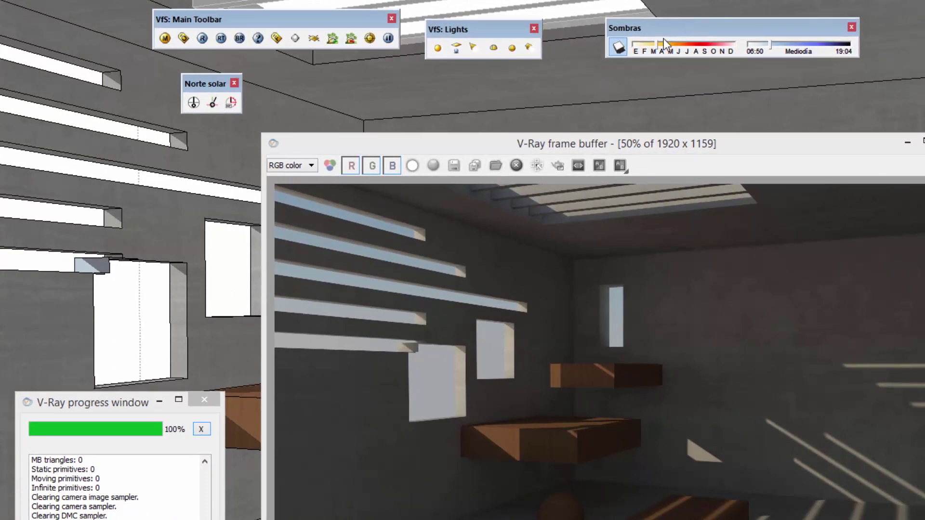
pyautogui.click(908, 143)
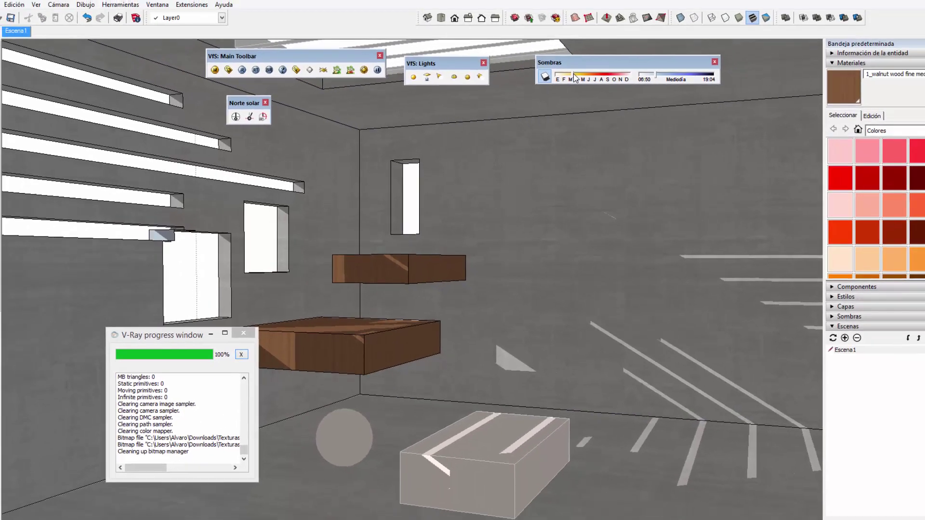
pyautogui.moveTo(575, 77); pyautogui.dragTo(566, 84)
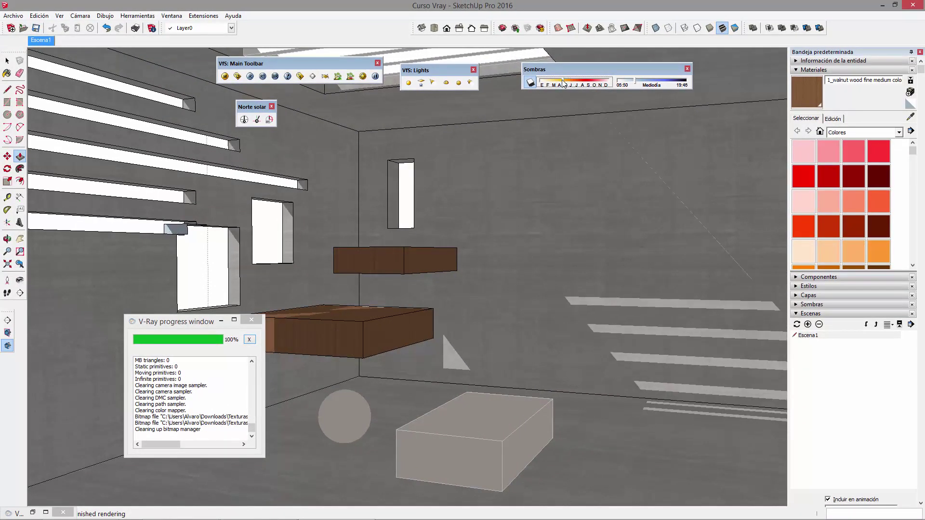
# Adjust the shadow time so stripes land on the floor and update Escena1 with it.
pyautogui.moveTo(645, 85); pyautogui.dragTo(643, 84)
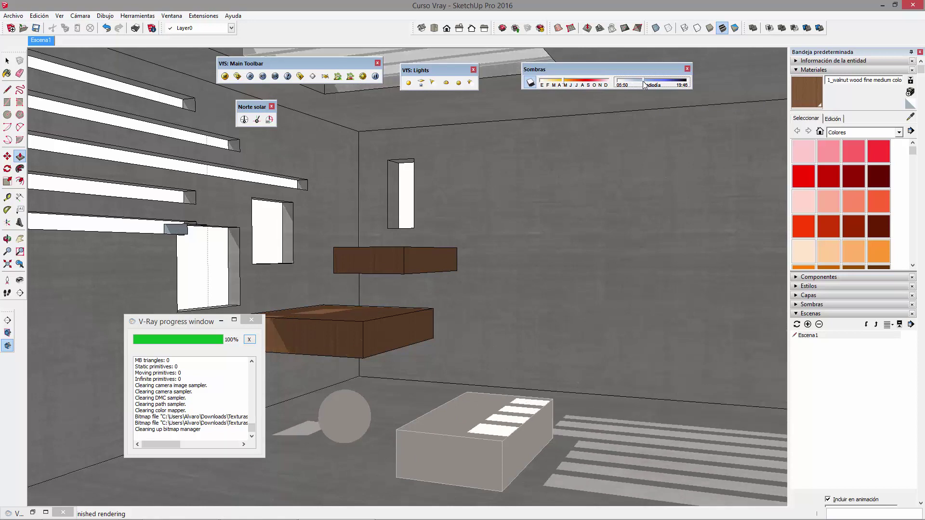
pyautogui.rightClick(42, 44)
pyautogui.click(72, 82)
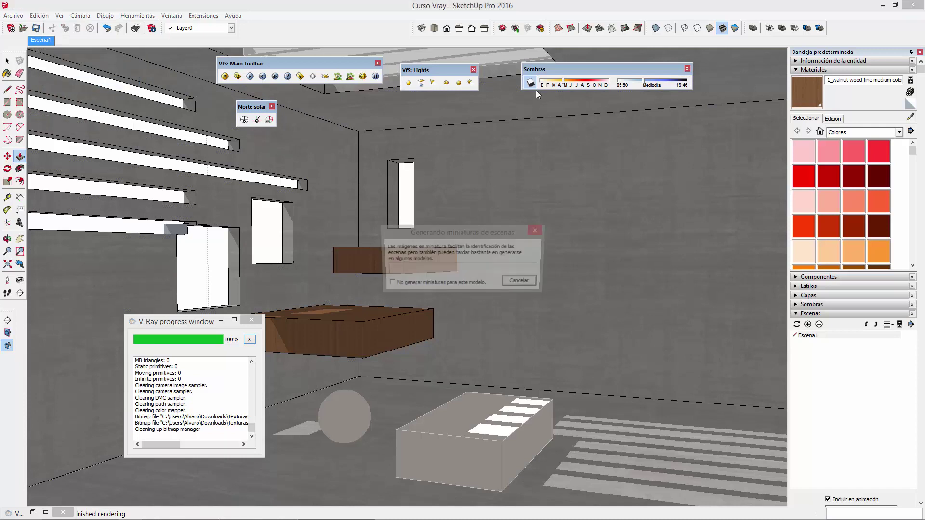
pyautogui.hotkey('ctrl', 't')
pyautogui.hotkey('ctrl', 't')
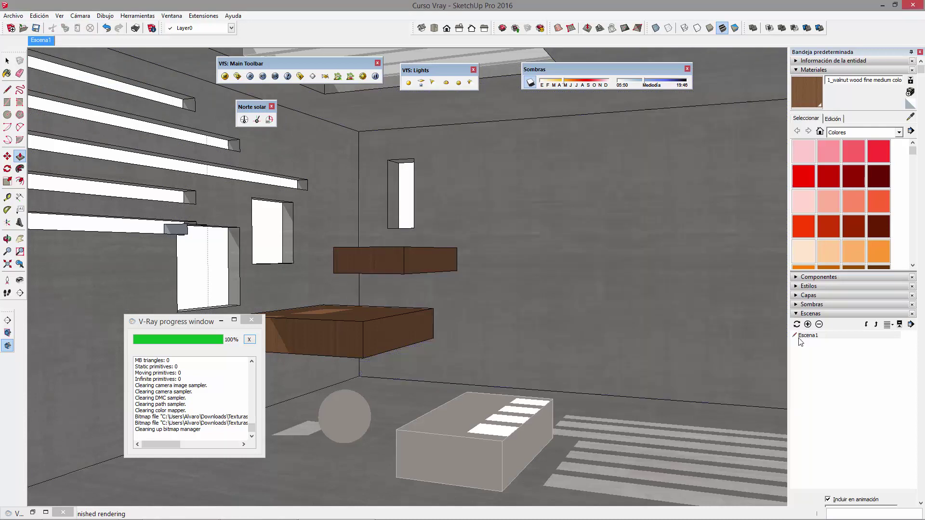
pyautogui.hotkey('ctrl', 't')
# Shift the date toward summer (sunset 19:59) and save it as Escena2, comparing against Escena1.
pyautogui.moveTo(568, 84); pyautogui.dragTo(632, 82)
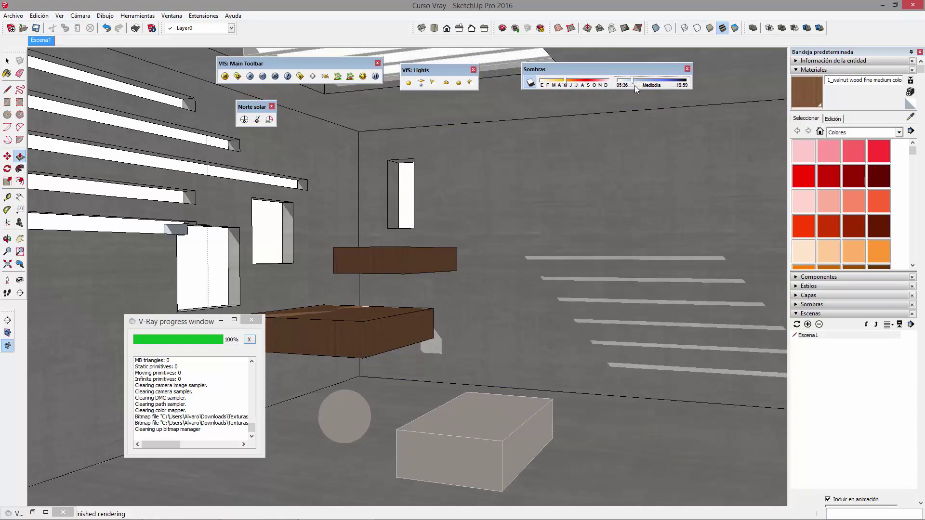
pyautogui.click(808, 324)
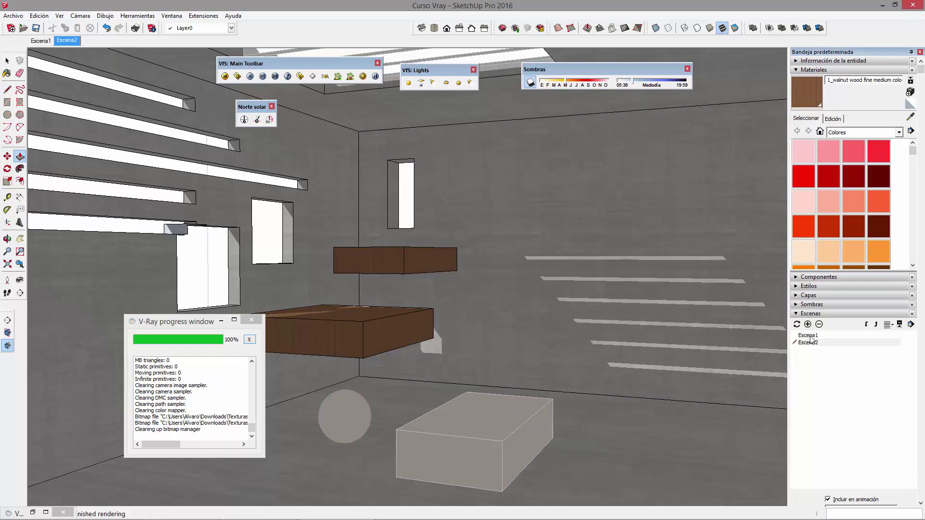
pyautogui.doubleClick(808, 335)
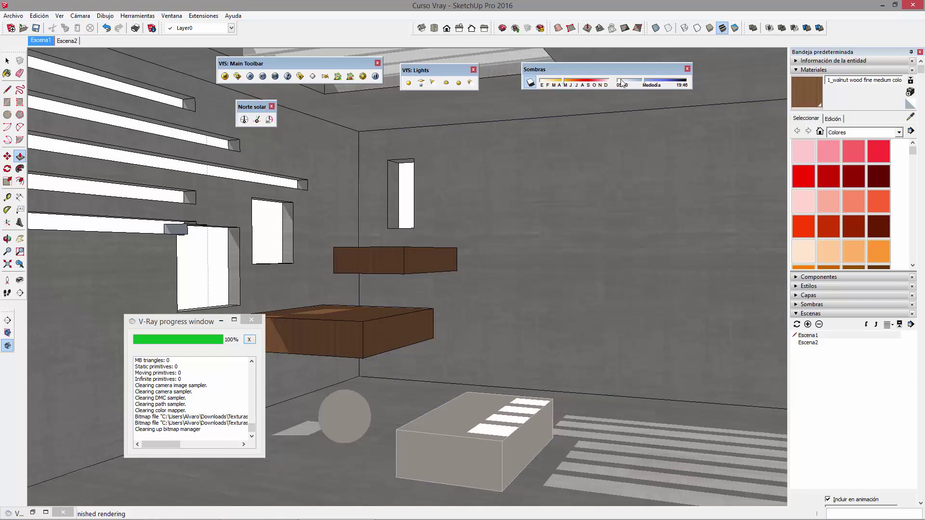
pyautogui.doubleClick(811, 341)
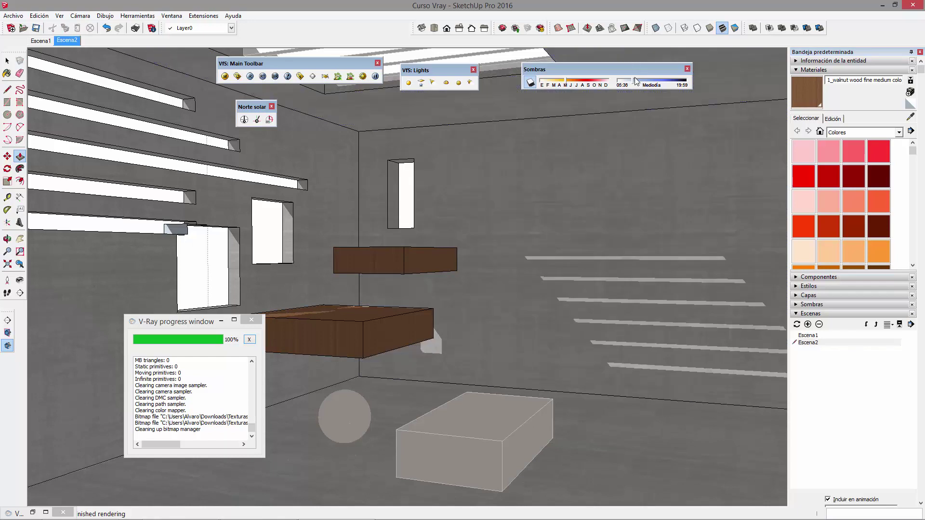
pyautogui.moveTo(639, 72); pyautogui.dragTo(649, 85)
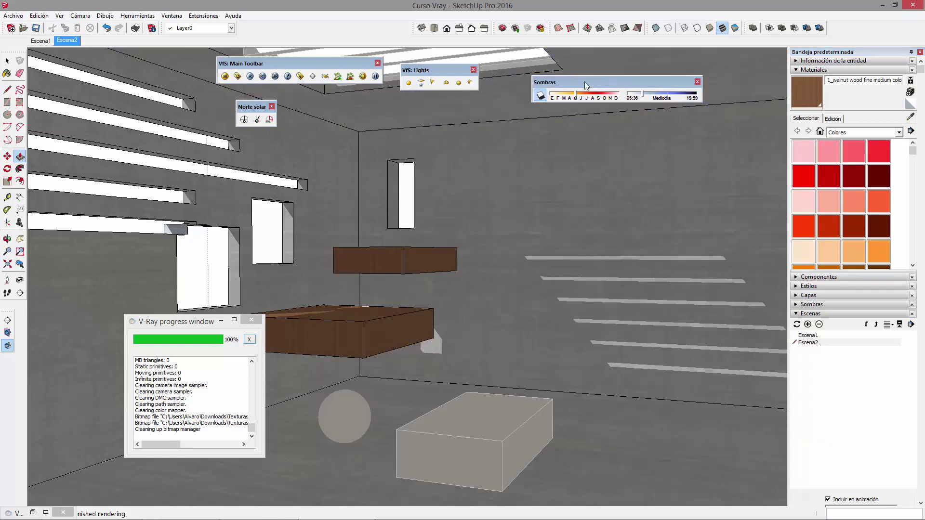
pyautogui.moveTo(619, 85); pyautogui.dragTo(572, 75)
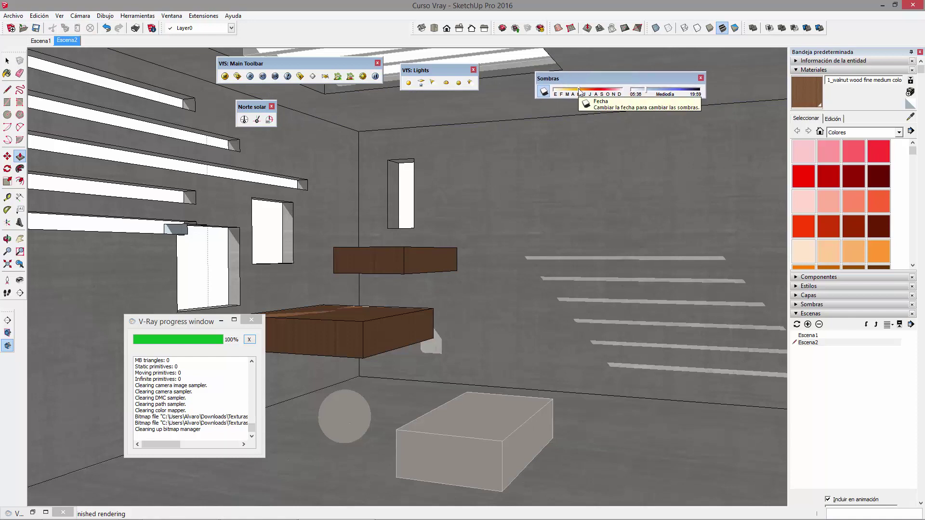